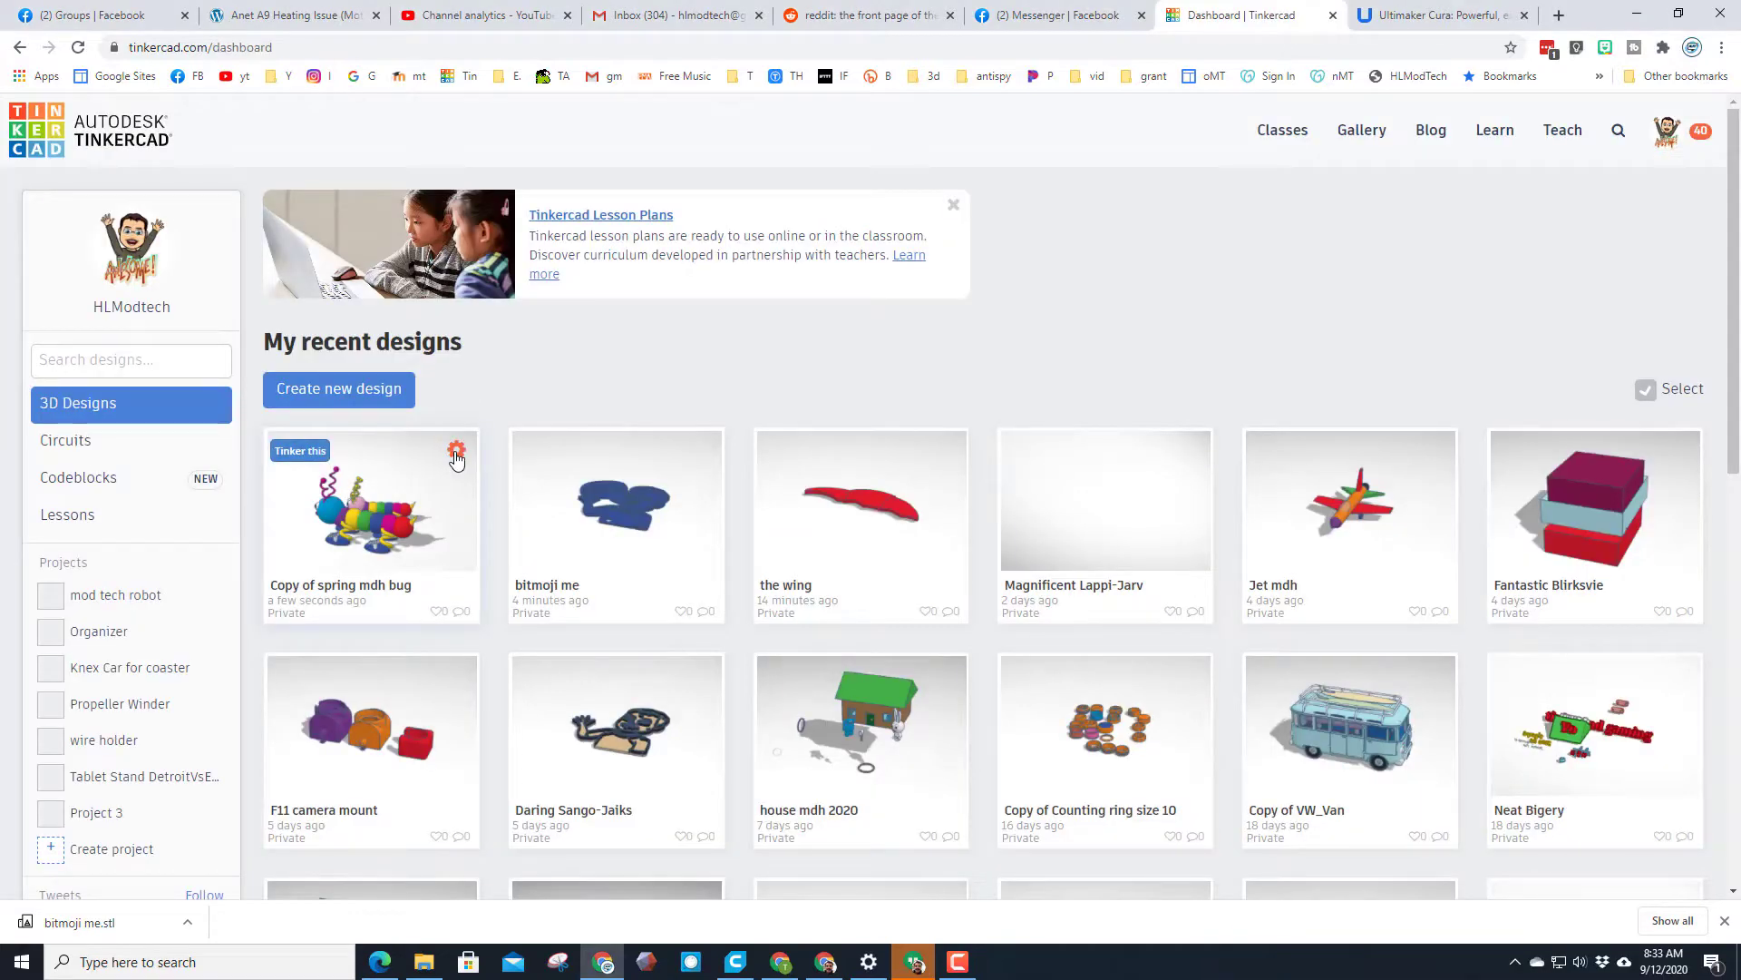
Open the gear options menu on the Copy of spring mdh bug design card.
{"action": "left_click", "coordinate": [457, 450]}
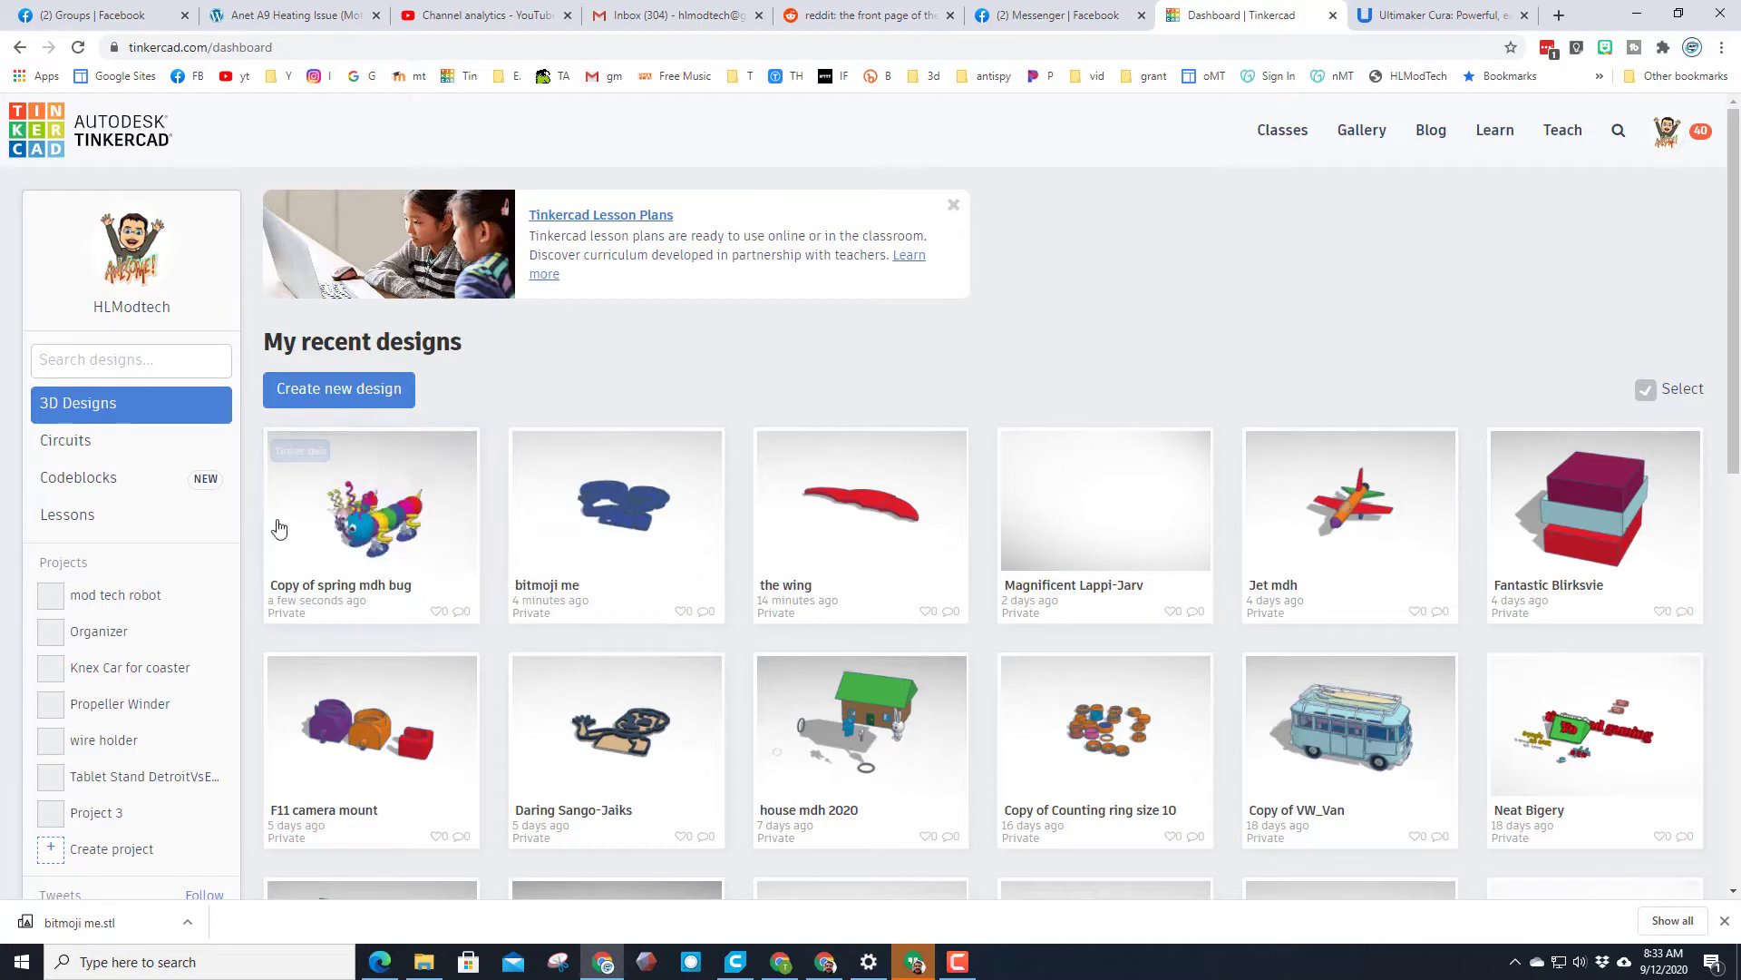
Open the spring bug copy in the editor and delete the small pink-headed bug.
{"action": "left_click", "coordinate": [301, 451]}
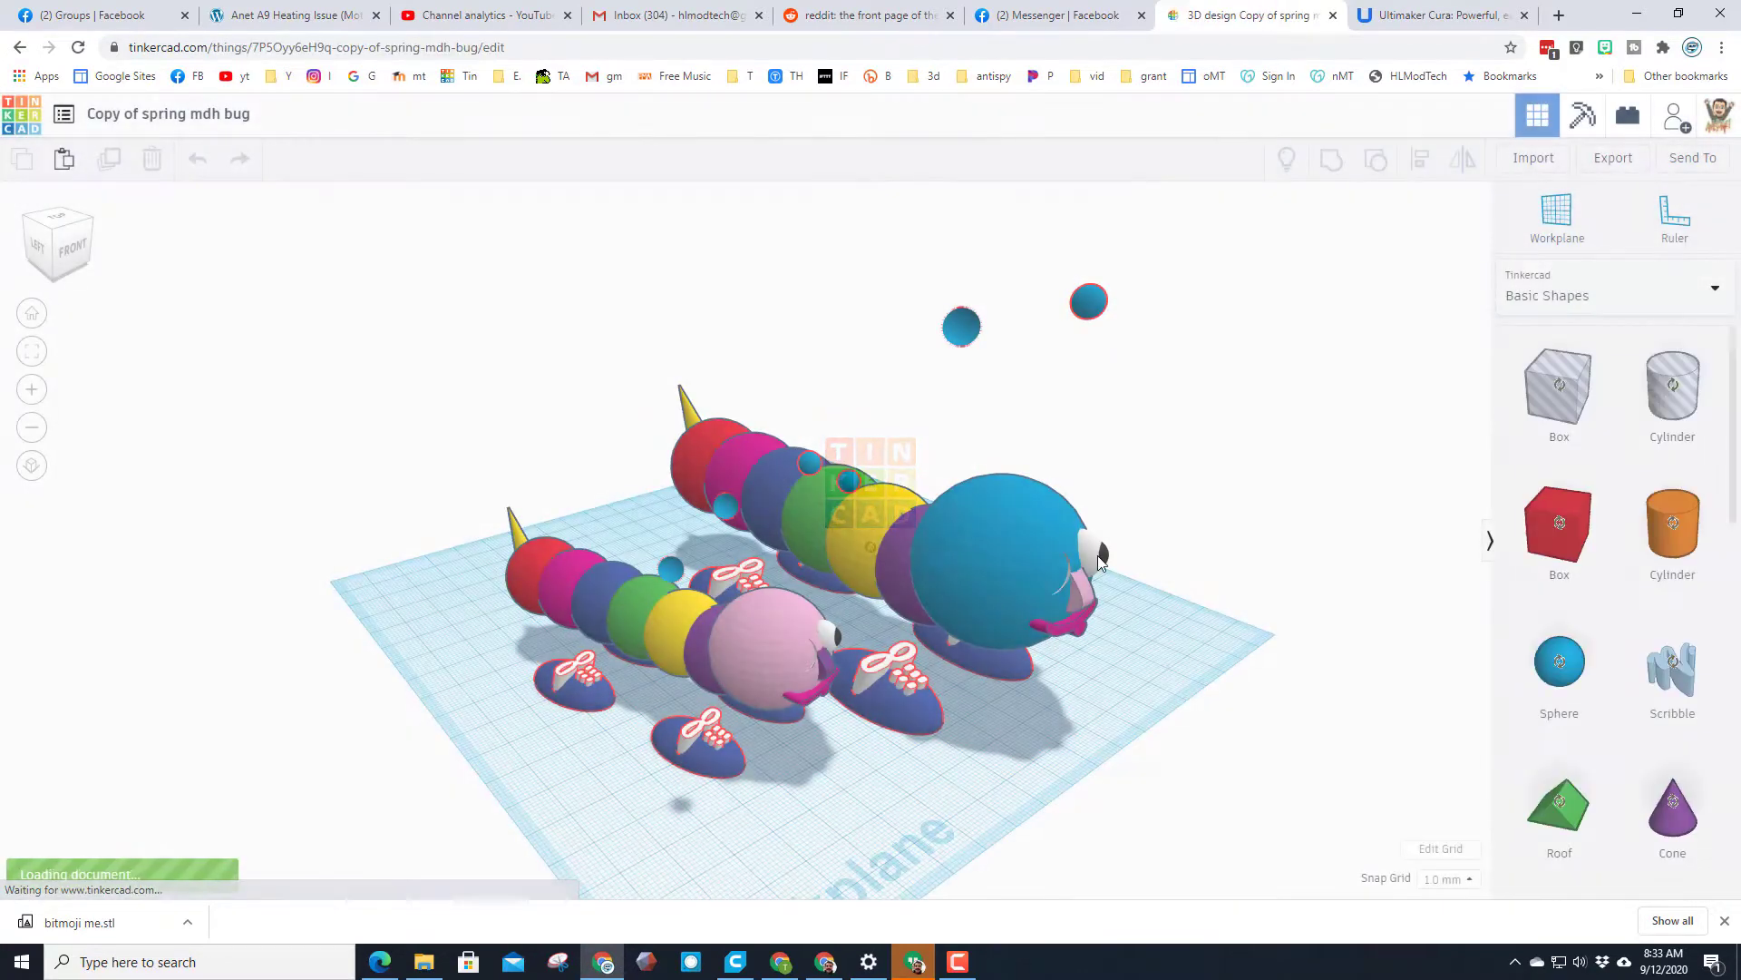
{"action": "left_click", "coordinate": [1022, 702]}
{"action": "left_click_drag", "start_coordinate": [427, 459], "coordinate": [692, 749]}
{"action": "right_click_drag", "start_coordinate": [720, 771], "coordinate": [593, 554]}
{"action": "key", "text": "Delete"}
Move the caterpillar aside on the workplane and hide it.
{"action": "left_click_drag", "start_coordinate": [490, 272], "coordinate": [764, 673]}
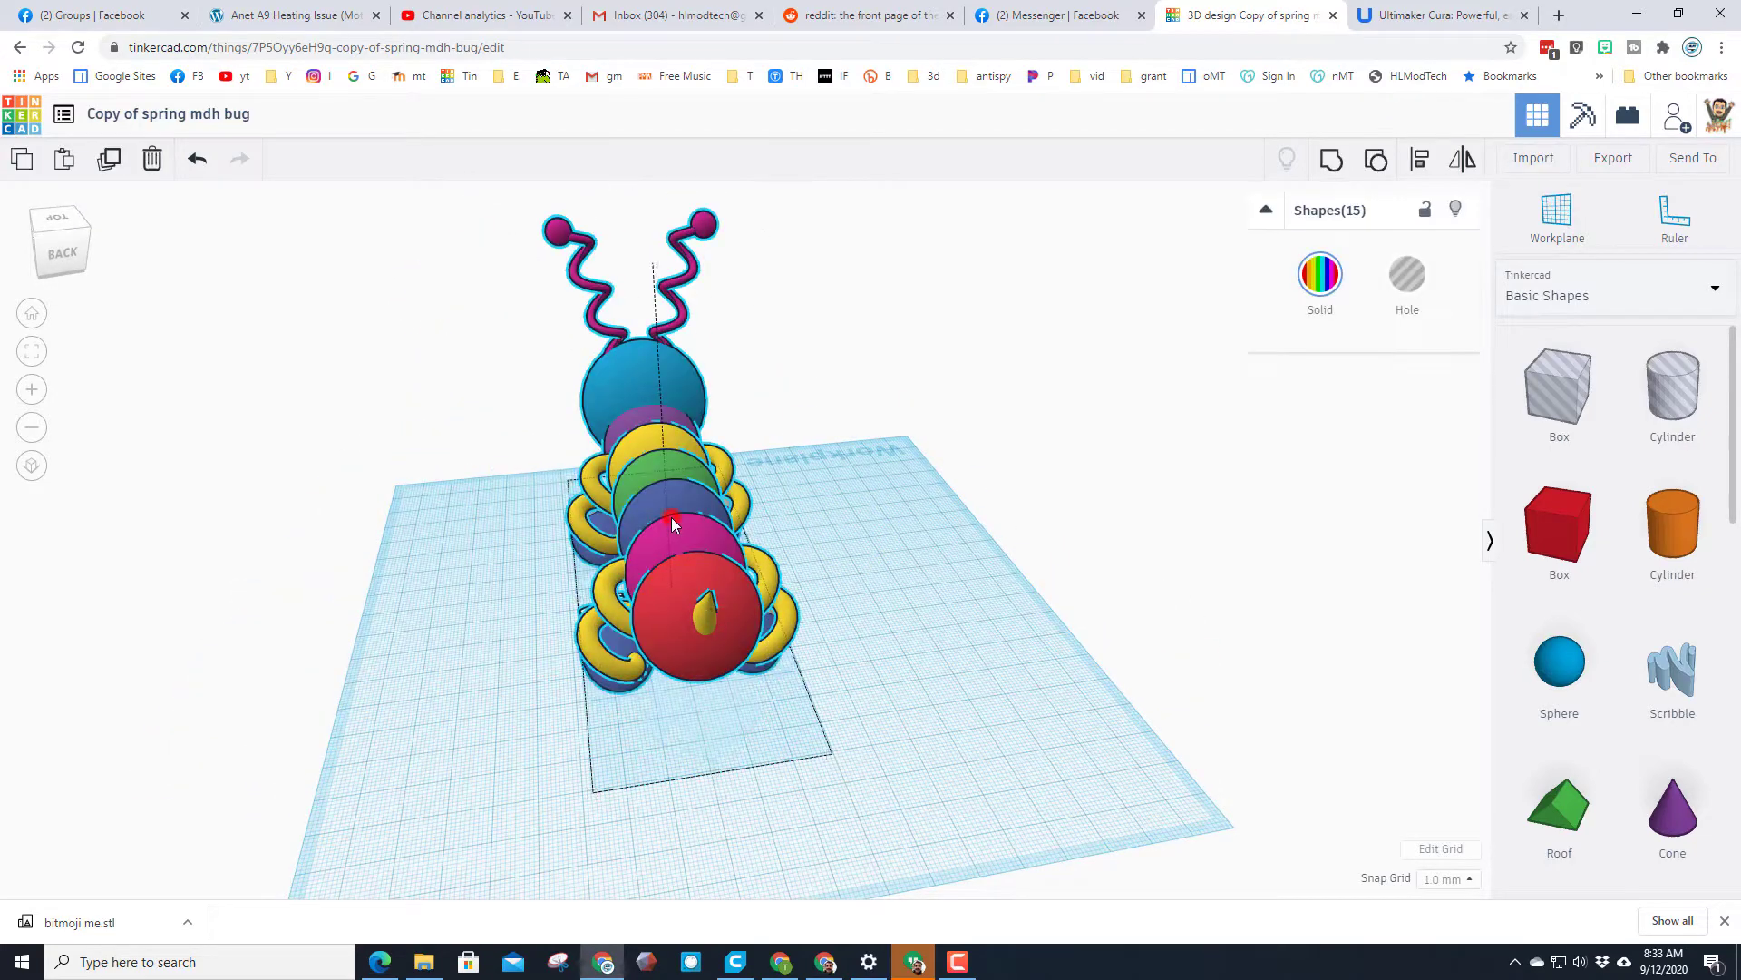
{"action": "left_click_drag", "start_coordinate": [672, 517], "coordinate": [949, 510]}
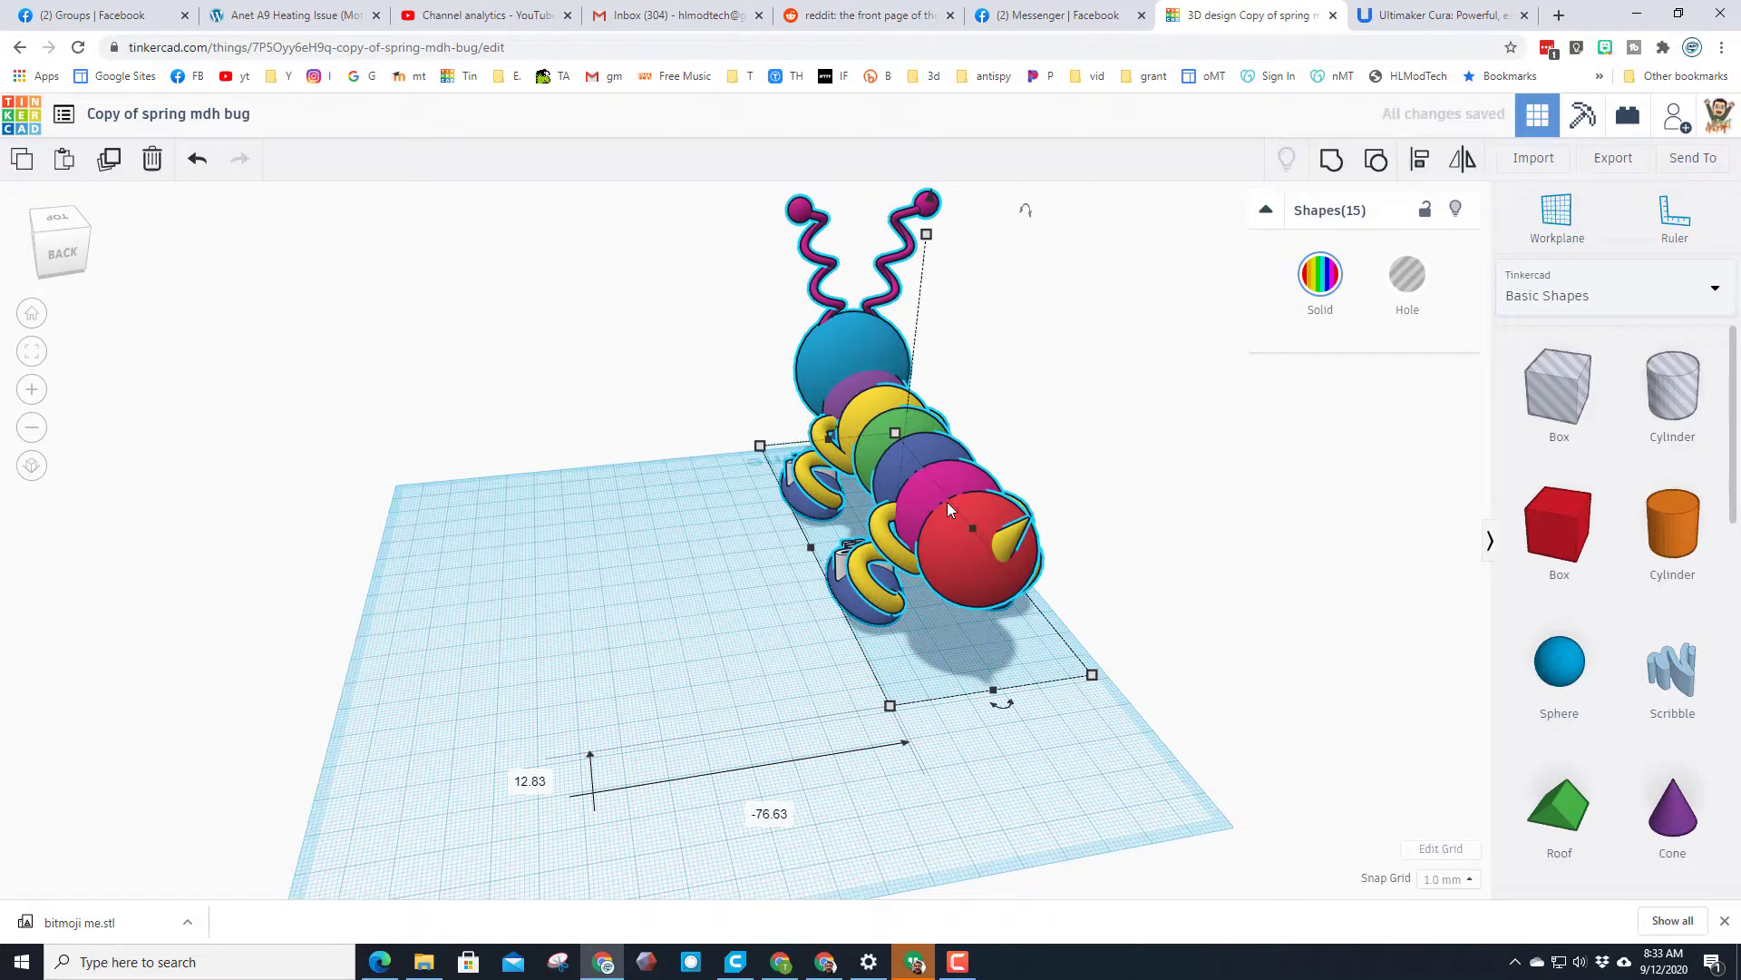
{"action": "left_click", "coordinate": [1454, 206]}
{"action": "left_click", "coordinate": [608, 580]}
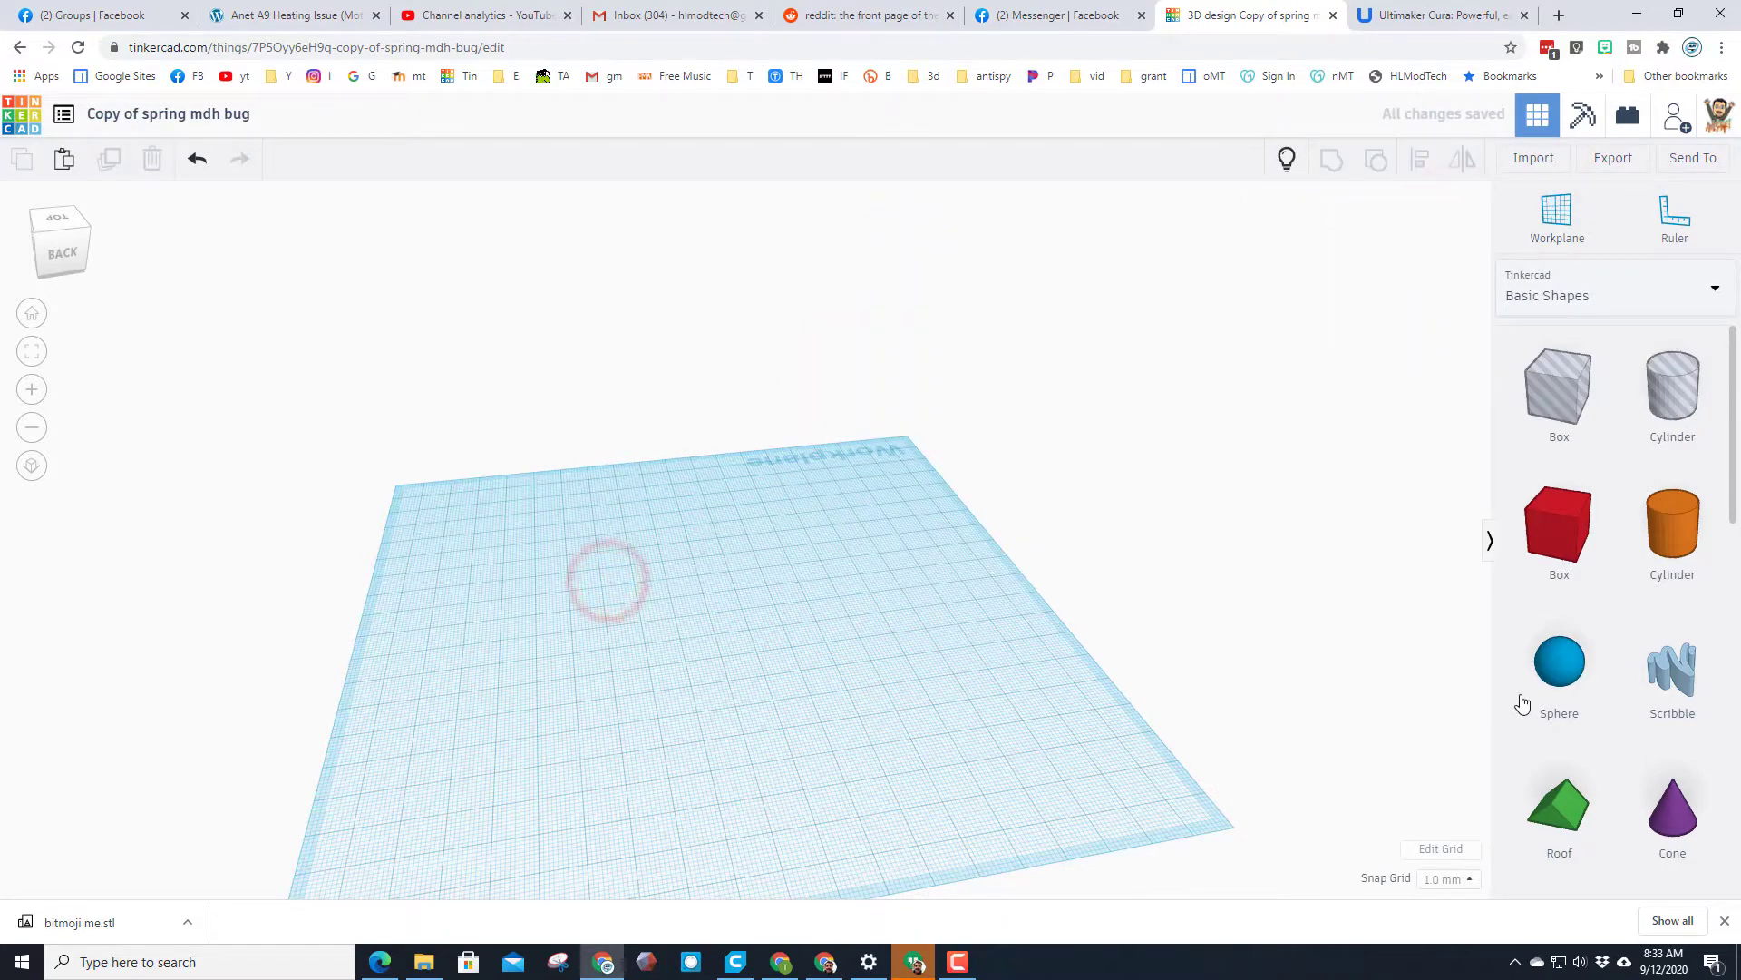
Add a Scribble and draw a wing outline with a curved top and scalloped underside.
{"action": "left_click_drag", "start_coordinate": [1673, 667], "coordinate": [599, 626]}
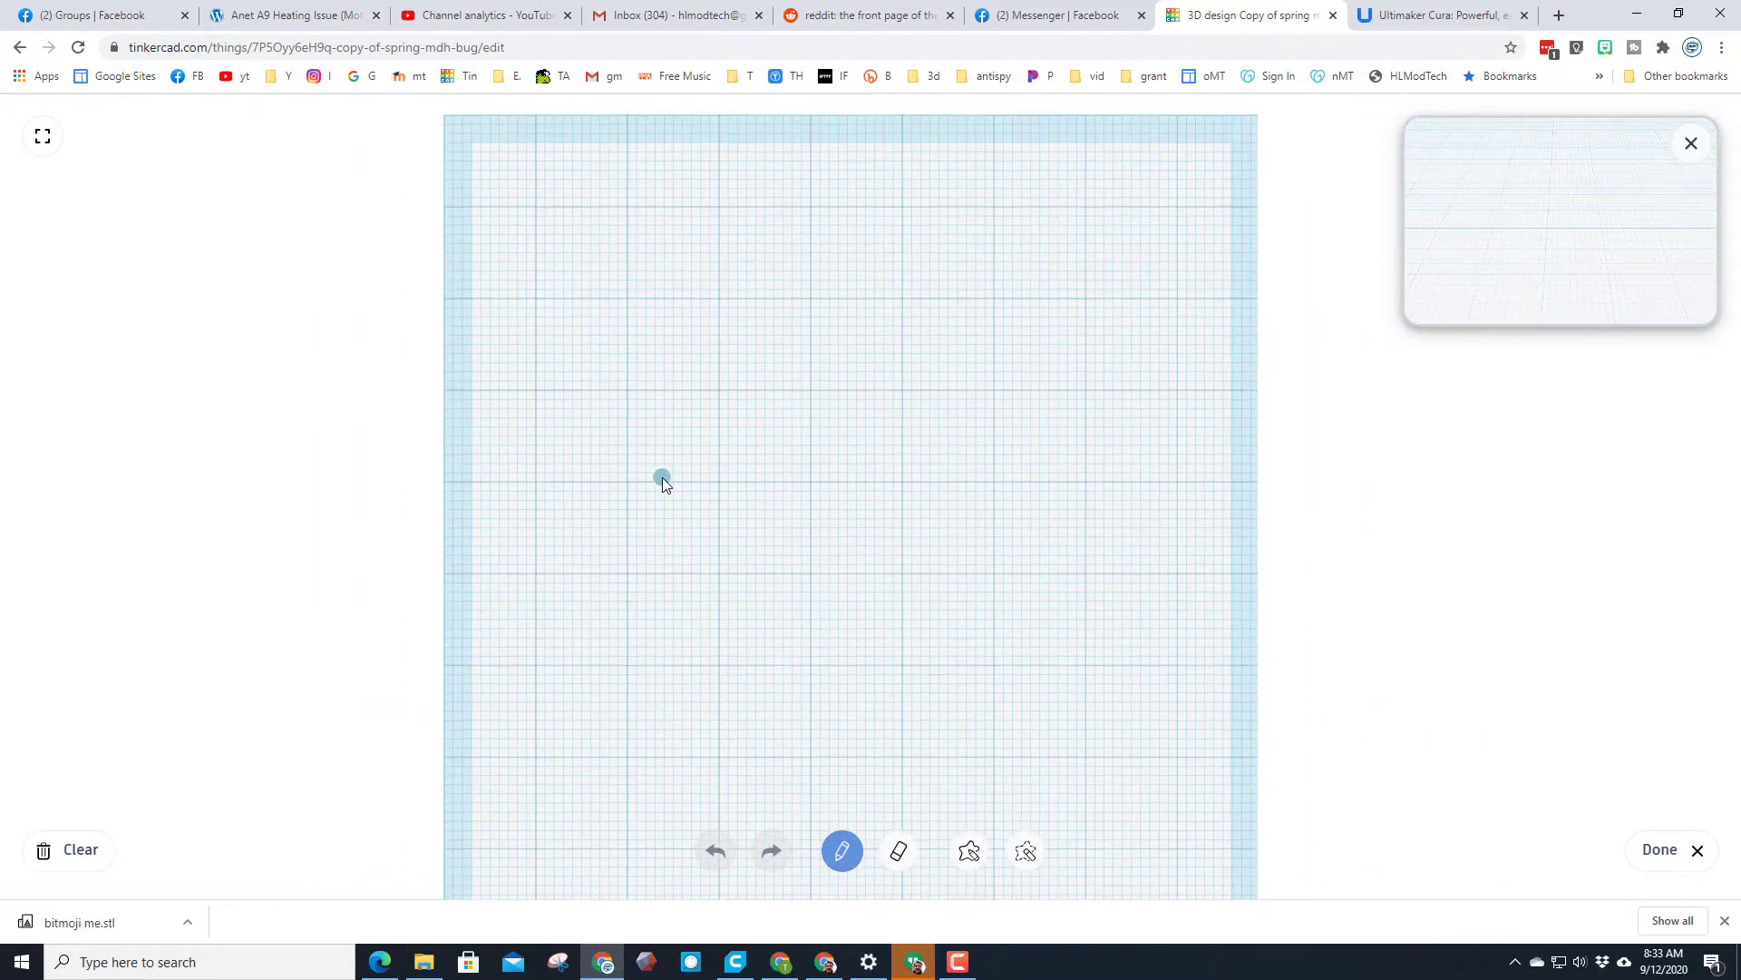
{"action": "mouse_move", "coordinate": [456, 513]}
{"action": "left_mouse_down"}
{"action": "mouse_move", "coordinate": [480, 479]}
{"action": "mouse_move", "coordinate": [584, 428]}
{"action": "mouse_move", "coordinate": [828, 397]}
{"action": "left_mouse_up"}
{"action": "mouse_move", "coordinate": [1084, 418]}
{"action": "left_mouse_down"}
{"action": "mouse_move", "coordinate": [1166, 468]}
{"action": "mouse_move", "coordinate": [1110, 584]}
{"action": "mouse_move", "coordinate": [1106, 657]}
{"action": "mouse_move", "coordinate": [1031, 700]}
{"action": "mouse_move", "coordinate": [980, 637]}
{"action": "mouse_move", "coordinate": [885, 620]}
{"action": "mouse_move", "coordinate": [856, 593]}
{"action": "mouse_move", "coordinate": [769, 567]}
{"action": "mouse_move", "coordinate": [706, 596]}
{"action": "mouse_move", "coordinate": [607, 527]}
{"action": "mouse_move", "coordinate": [453, 527]}
{"action": "left_mouse_up"}
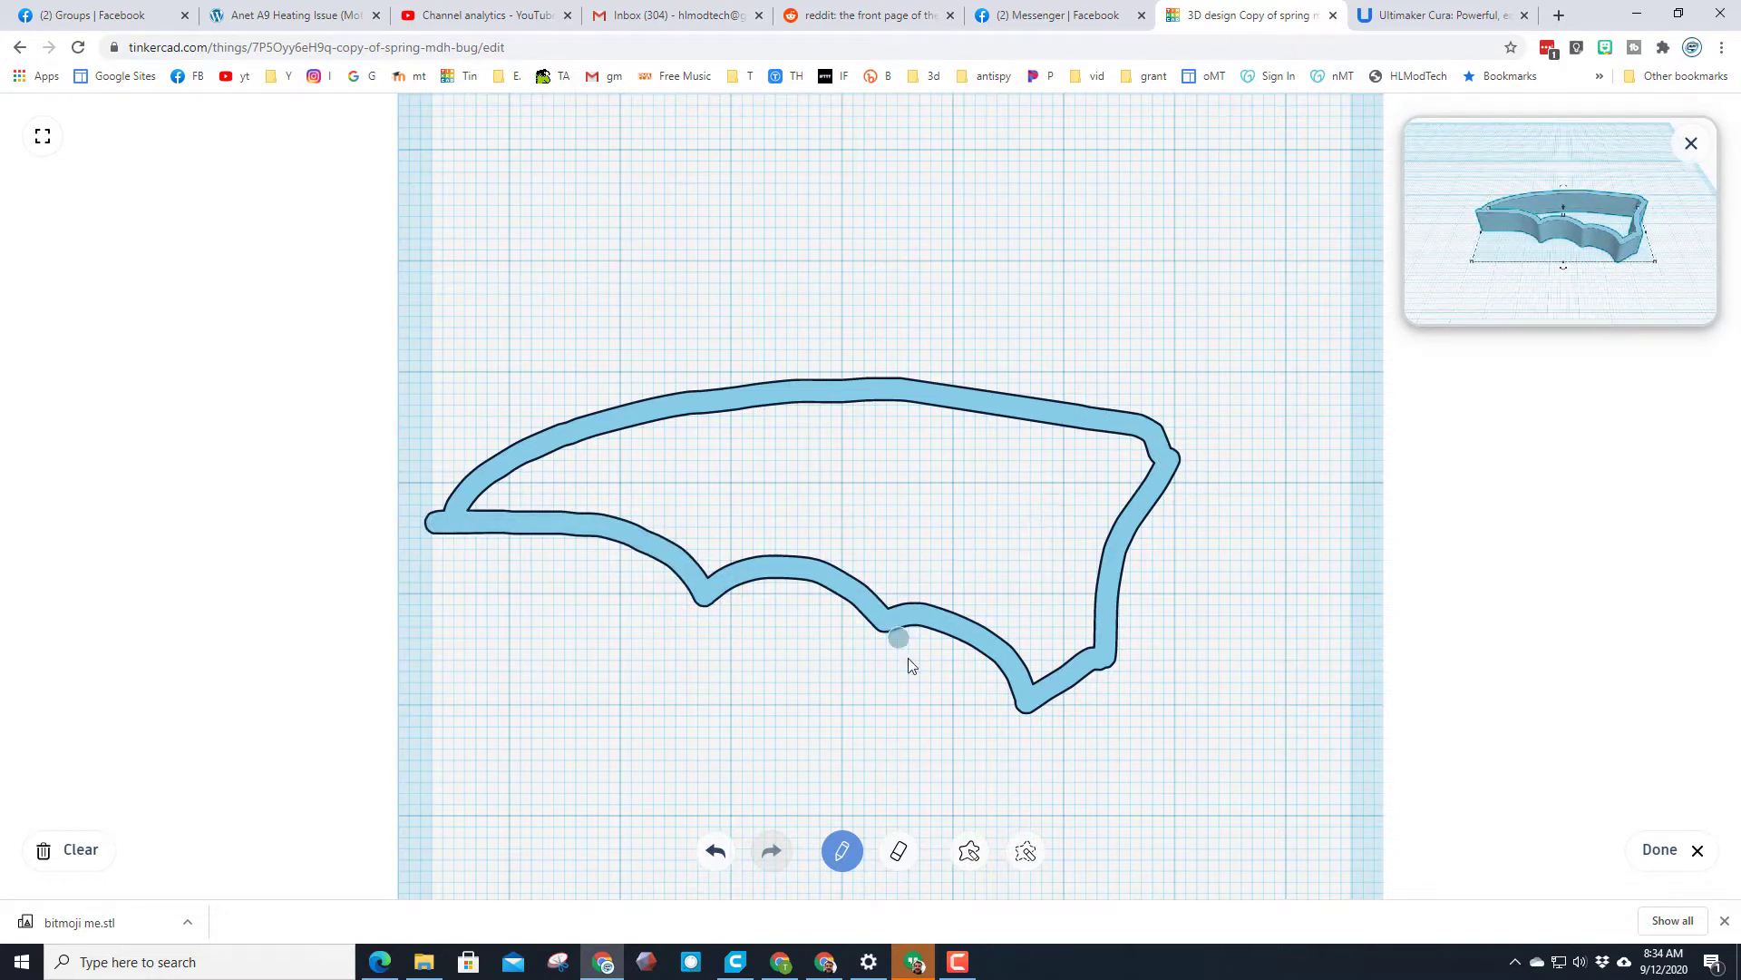
Fill the wing outline in solid, closing the remaining gaps.
{"action": "left_click", "coordinate": [972, 855]}
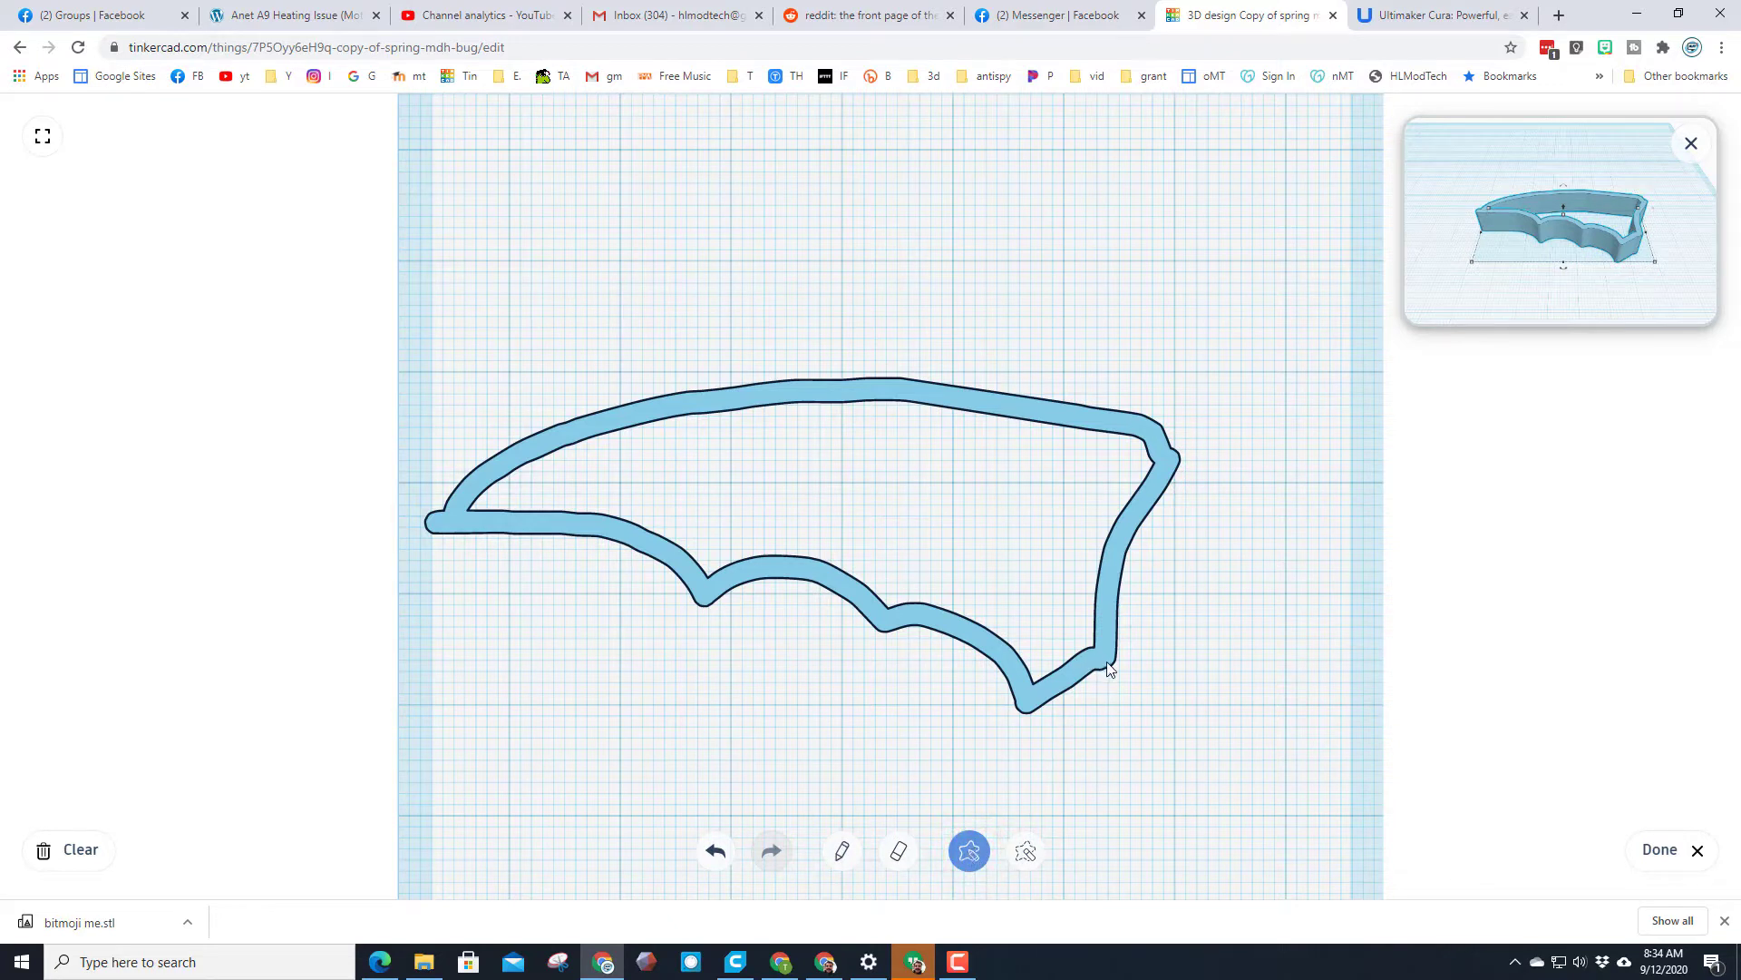
{"action": "left_click_drag", "start_coordinate": [1108, 614], "coordinate": [1108, 571]}
{"action": "mouse_move", "coordinate": [1161, 458]}
{"action": "left_mouse_down"}
{"action": "mouse_move", "coordinate": [906, 391]}
{"action": "mouse_move", "coordinate": [716, 404]}
{"action": "mouse_move", "coordinate": [505, 447]}
{"action": "mouse_move", "coordinate": [458, 506]}
{"action": "mouse_move", "coordinate": [529, 502]}
{"action": "mouse_move", "coordinate": [619, 529]}
{"action": "mouse_move", "coordinate": [561, 528]}
{"action": "mouse_move", "coordinate": [598, 513]}
{"action": "mouse_move", "coordinate": [705, 577]}
{"action": "mouse_move", "coordinate": [756, 574]}
{"action": "left_mouse_up"}
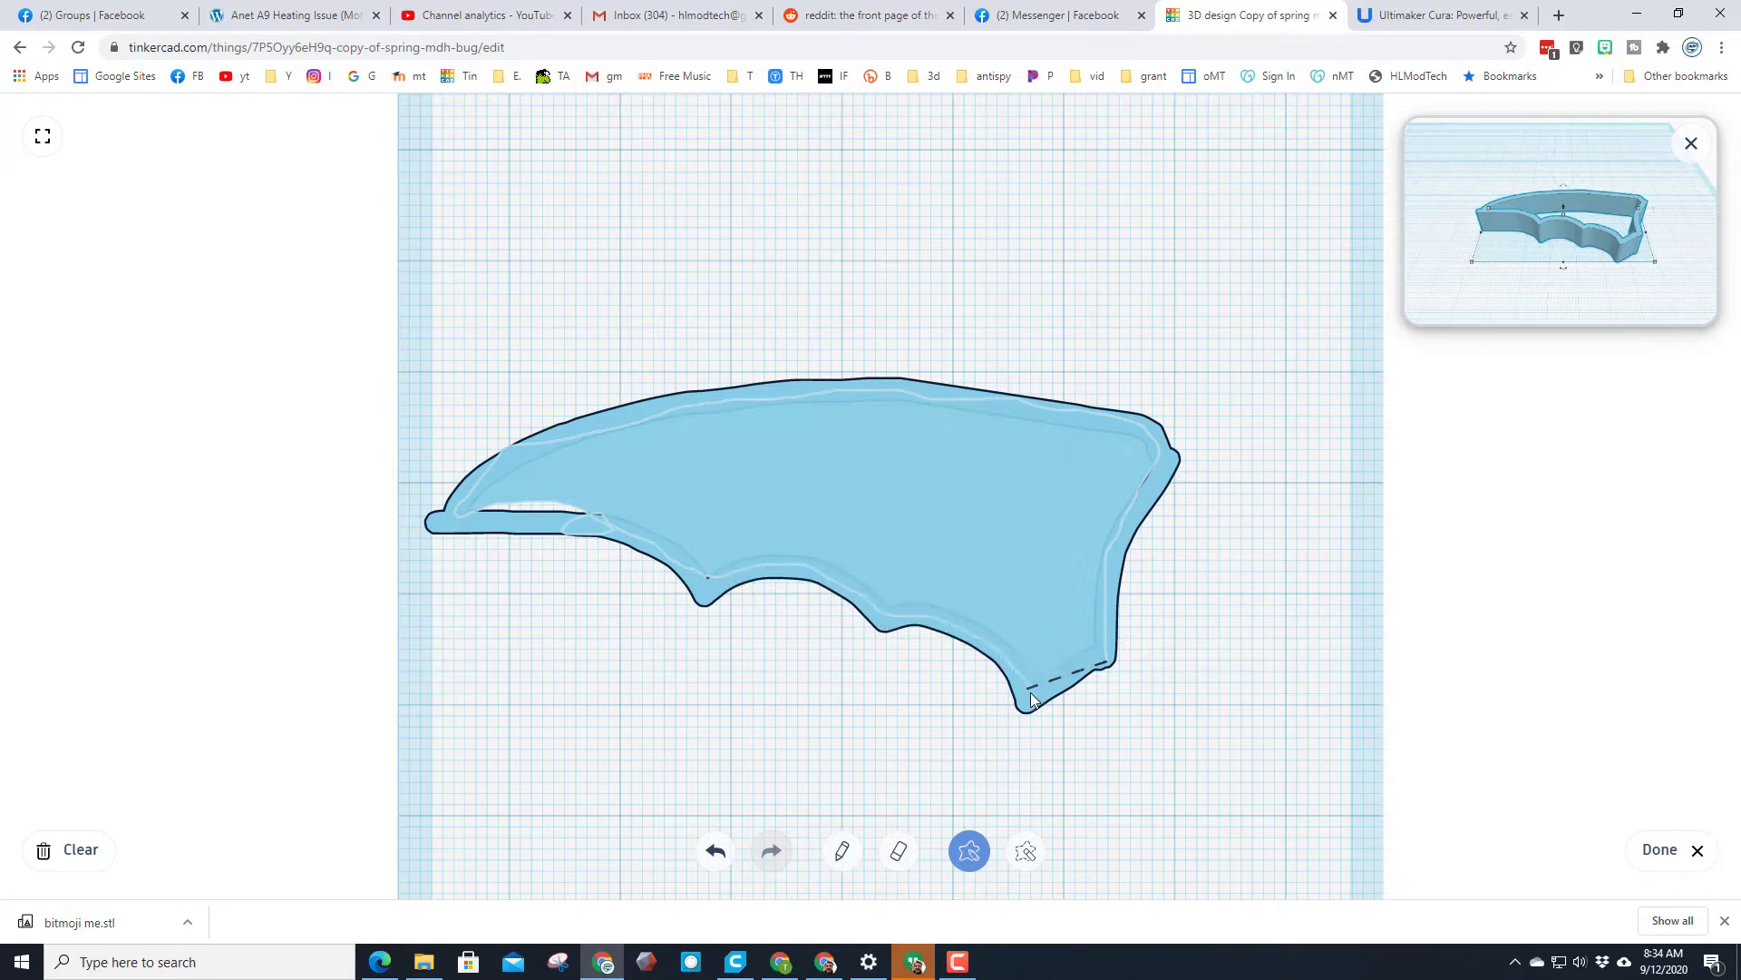
{"action": "left_click_drag", "start_coordinate": [1031, 700], "coordinate": [1039, 691]}
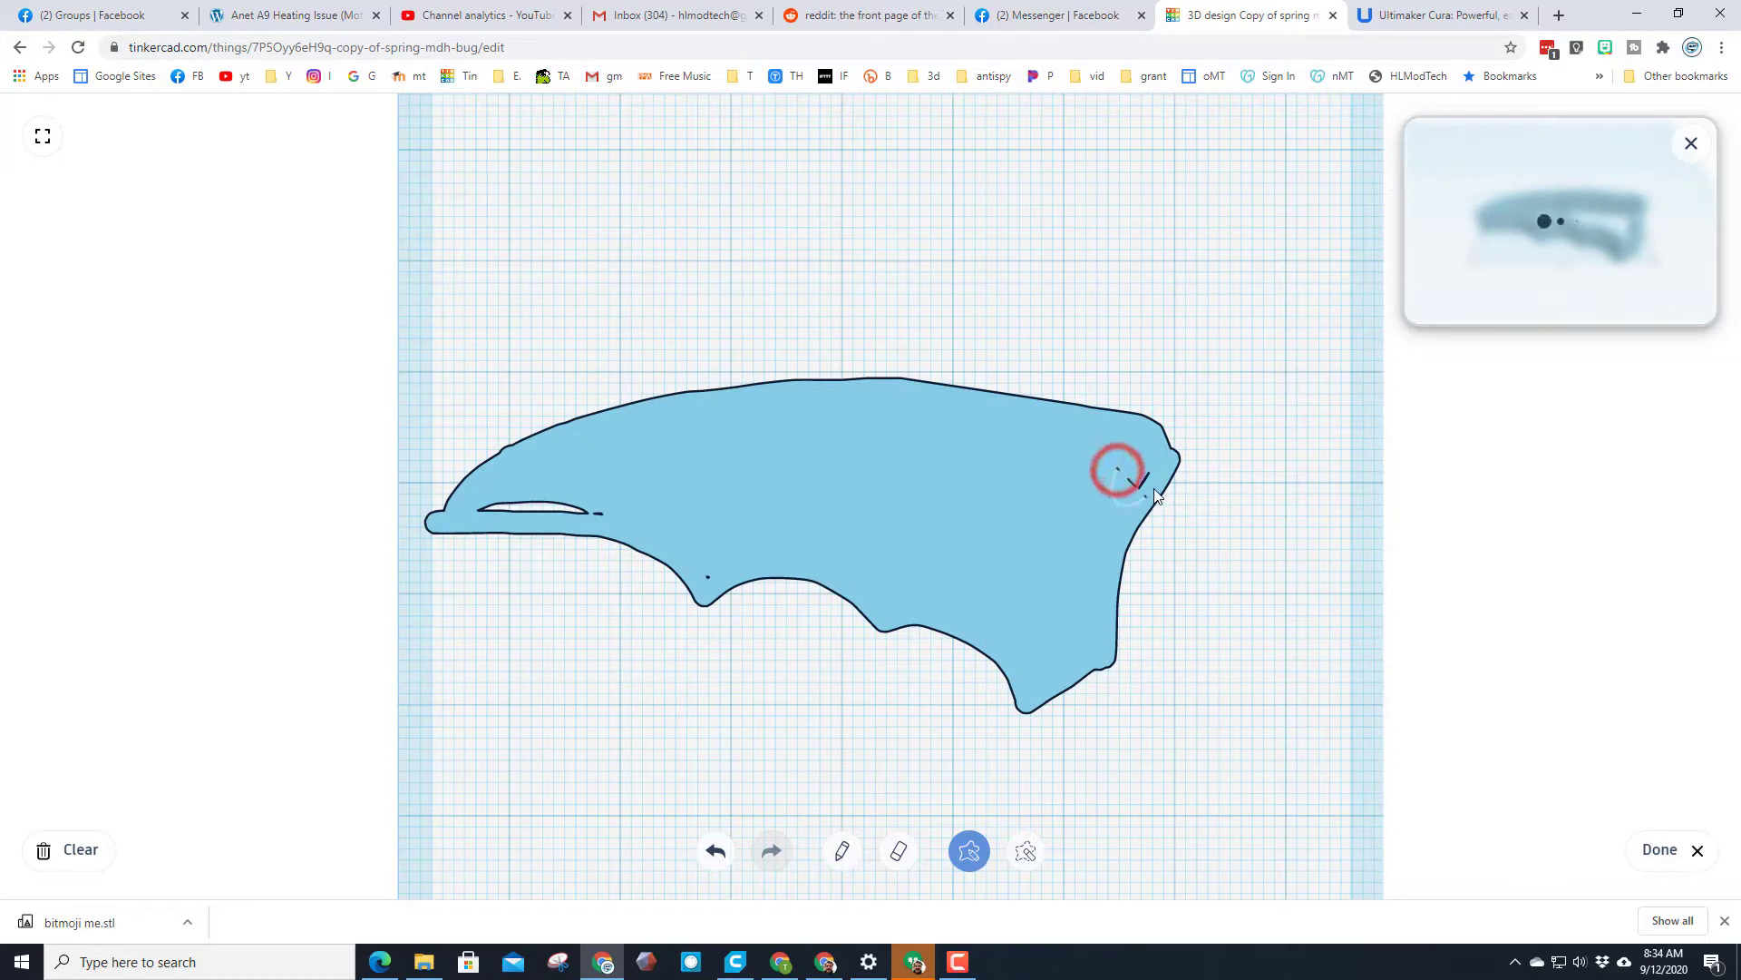
{"action": "mouse_move", "coordinate": [556, 481]}
{"action": "left_mouse_down"}
{"action": "mouse_move", "coordinate": [483, 497]}
{"action": "mouse_move", "coordinate": [463, 533]}
{"action": "left_mouse_up"}
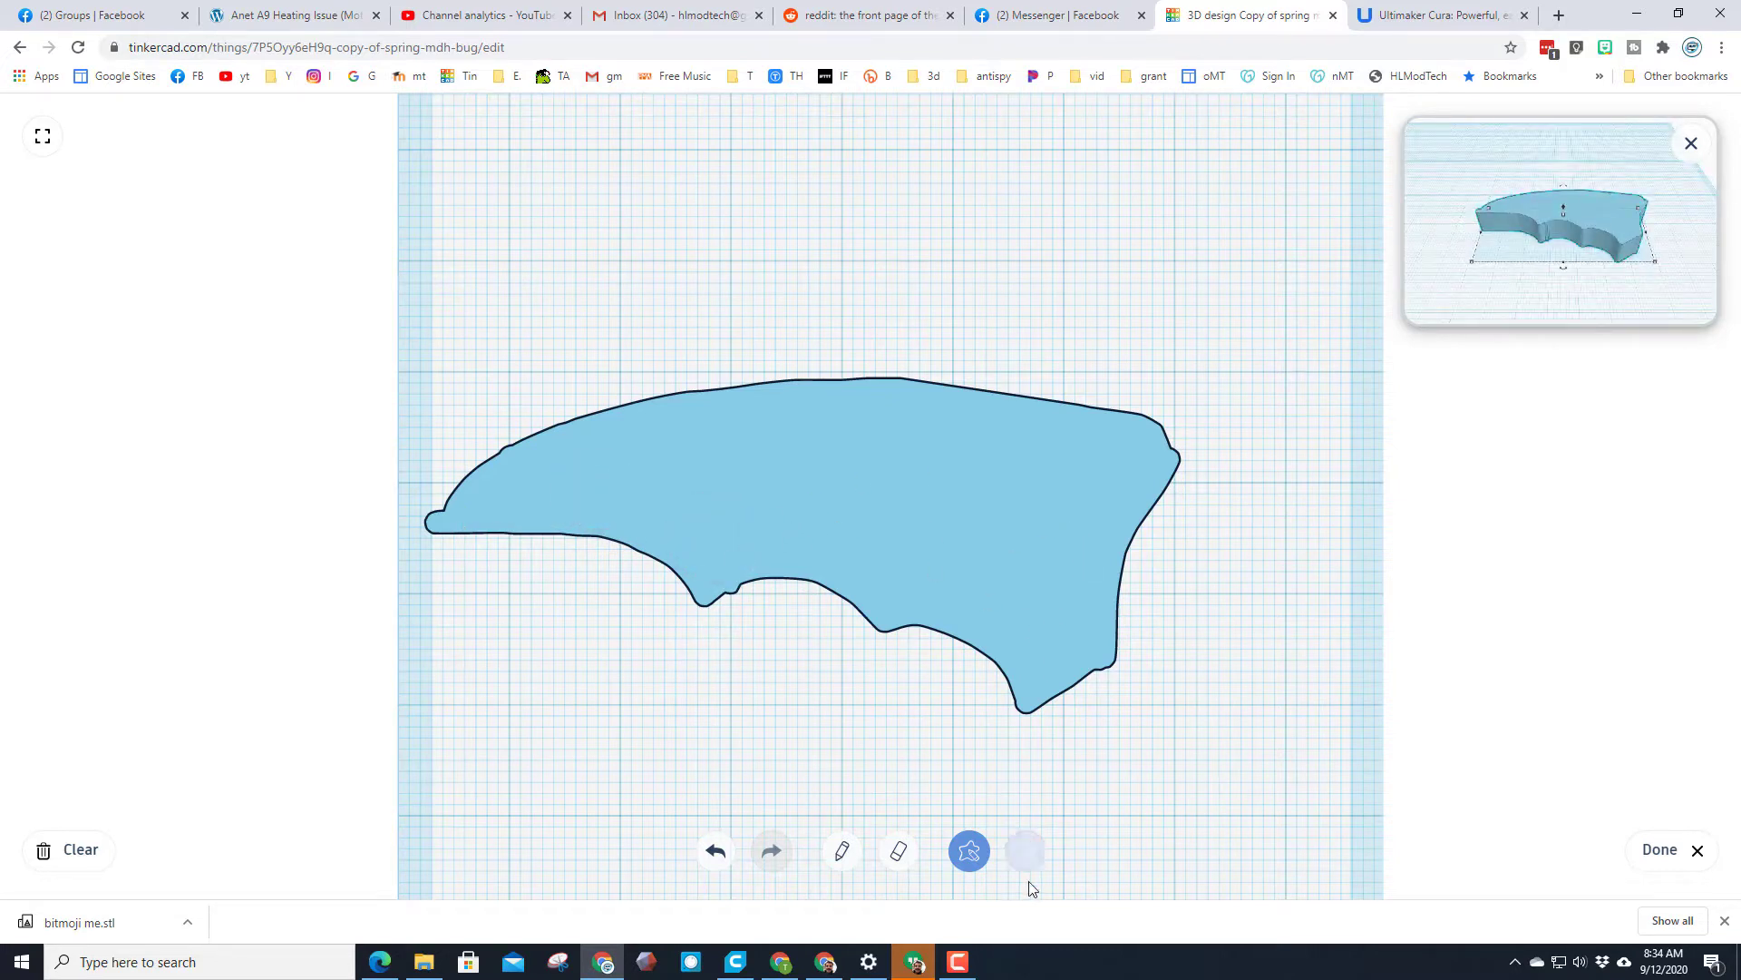
Finish the scribble and set the wing's height to 20 mm.
{"action": "left_click", "coordinate": [1680, 860]}
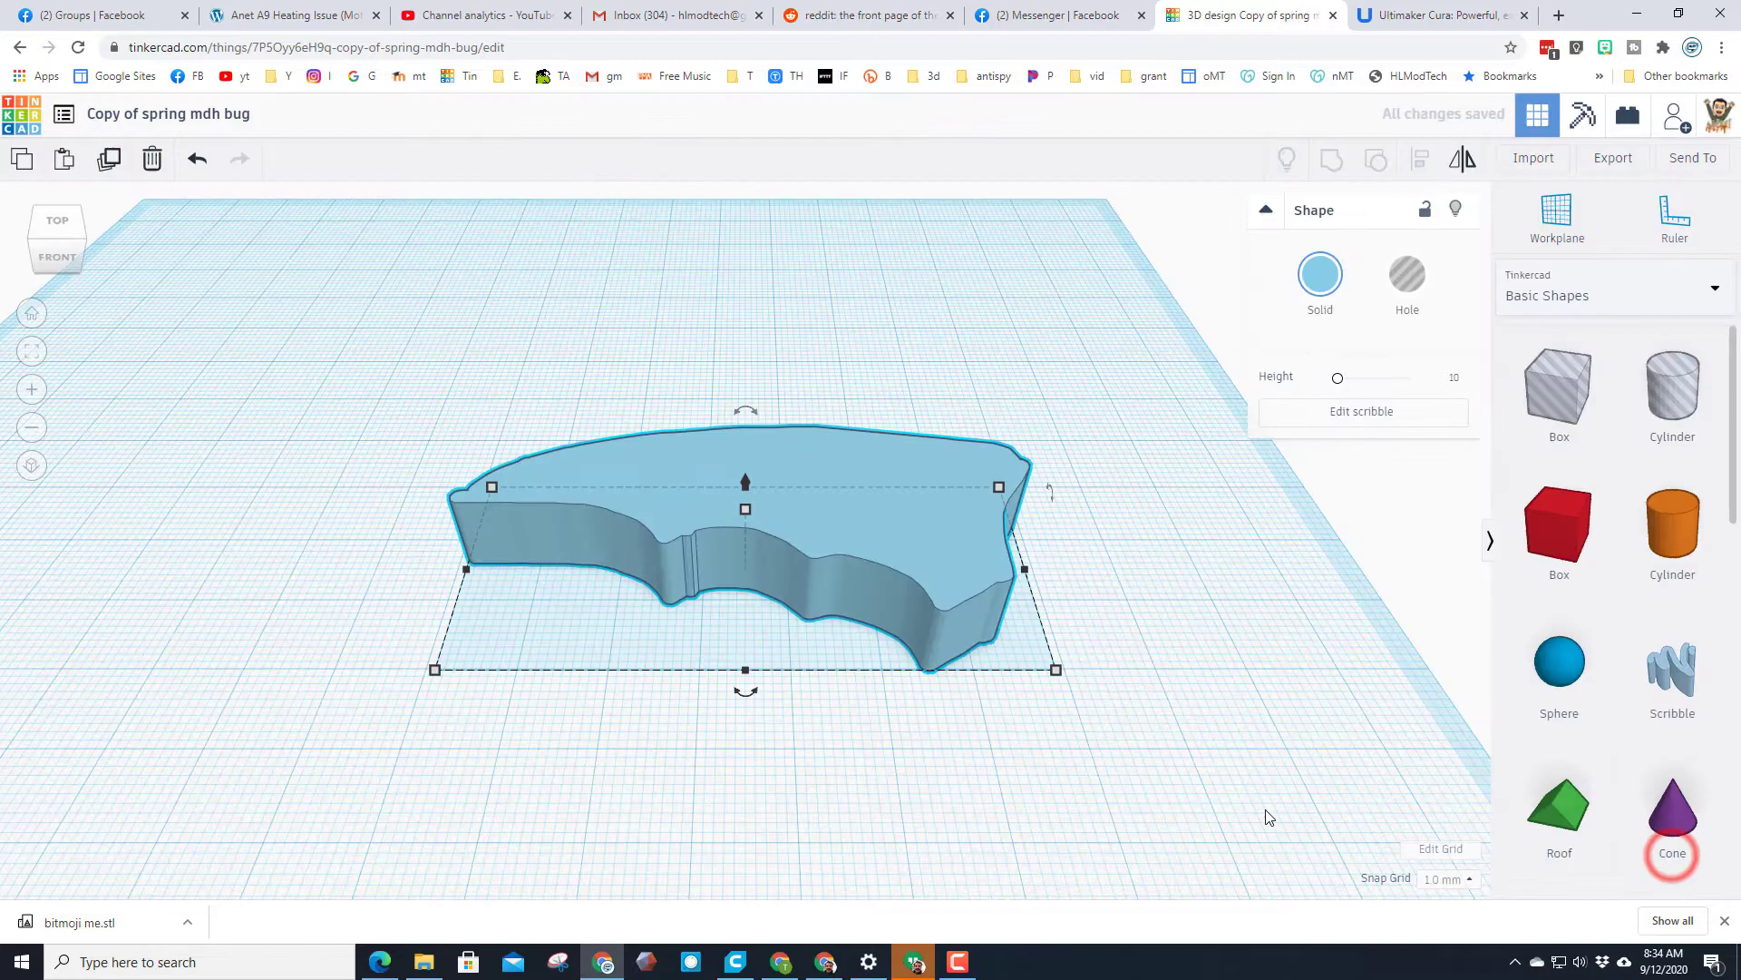
{"action": "mouse_move", "coordinate": [1265, 778]}
{"action": "right_mouse_down"}
{"action": "mouse_move", "coordinate": [883, 689]}
{"action": "mouse_move", "coordinate": [1121, 755]}
{"action": "mouse_move", "coordinate": [886, 602]}
{"action": "mouse_move", "coordinate": [945, 669]}
{"action": "right_mouse_up"}
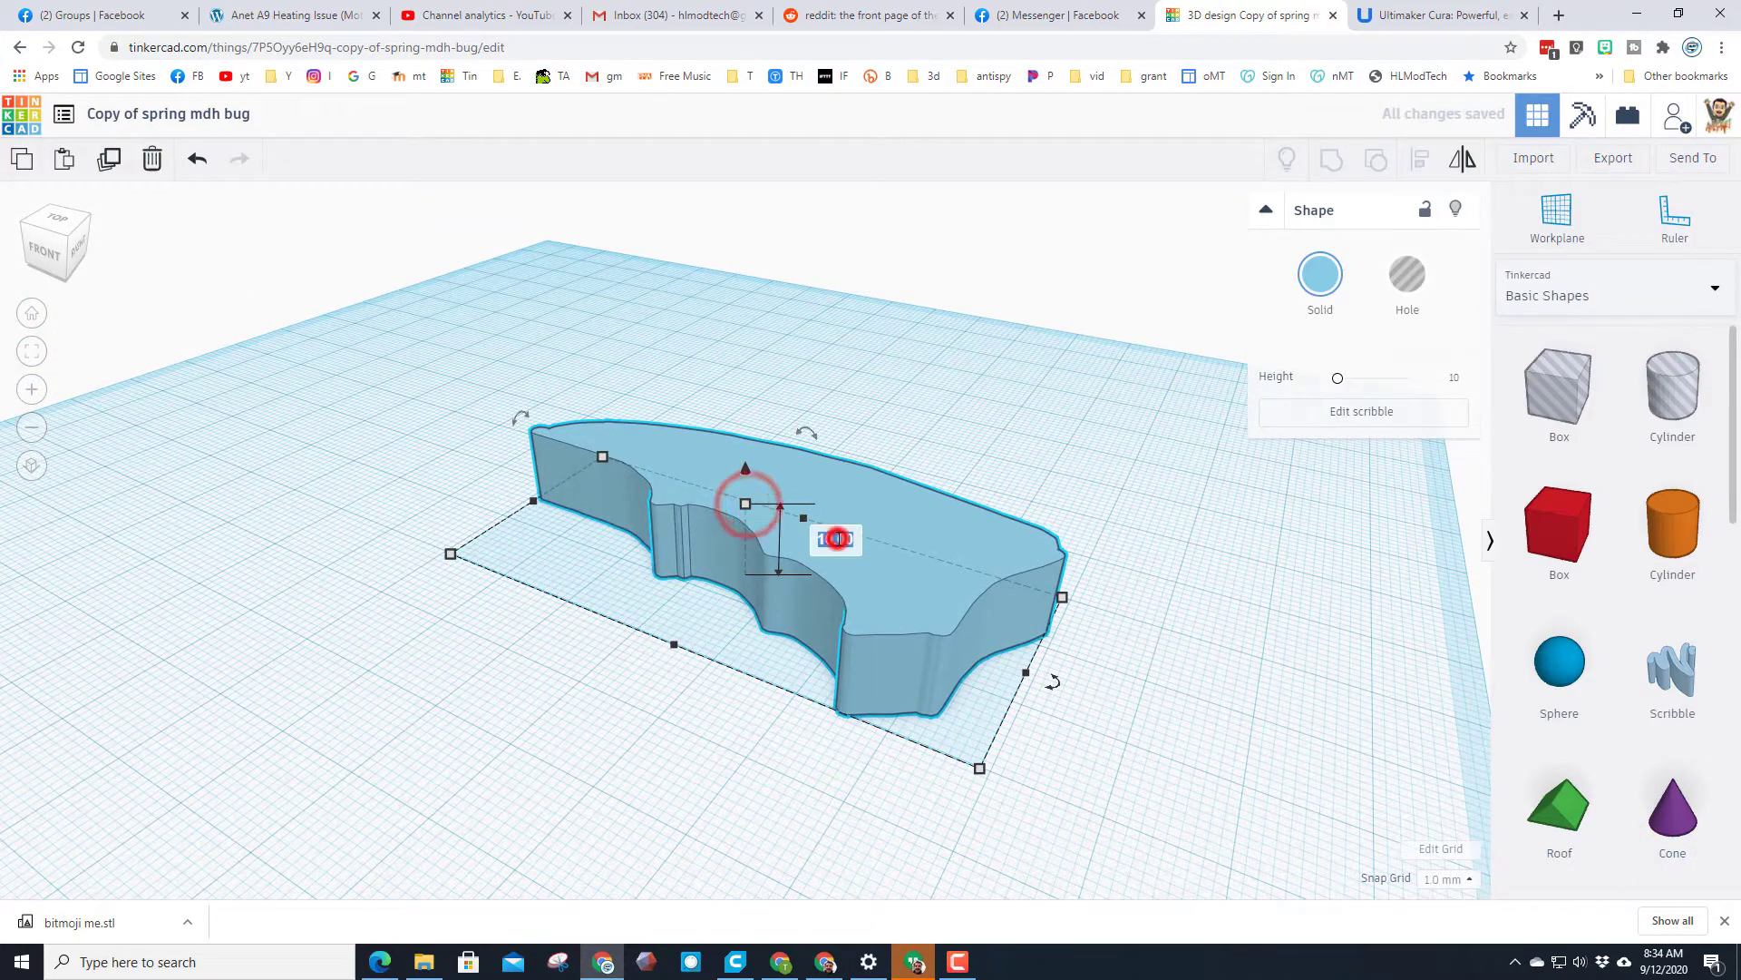
{"action": "left_click", "coordinate": [840, 539]}
{"action": "key", "text": "Return"}
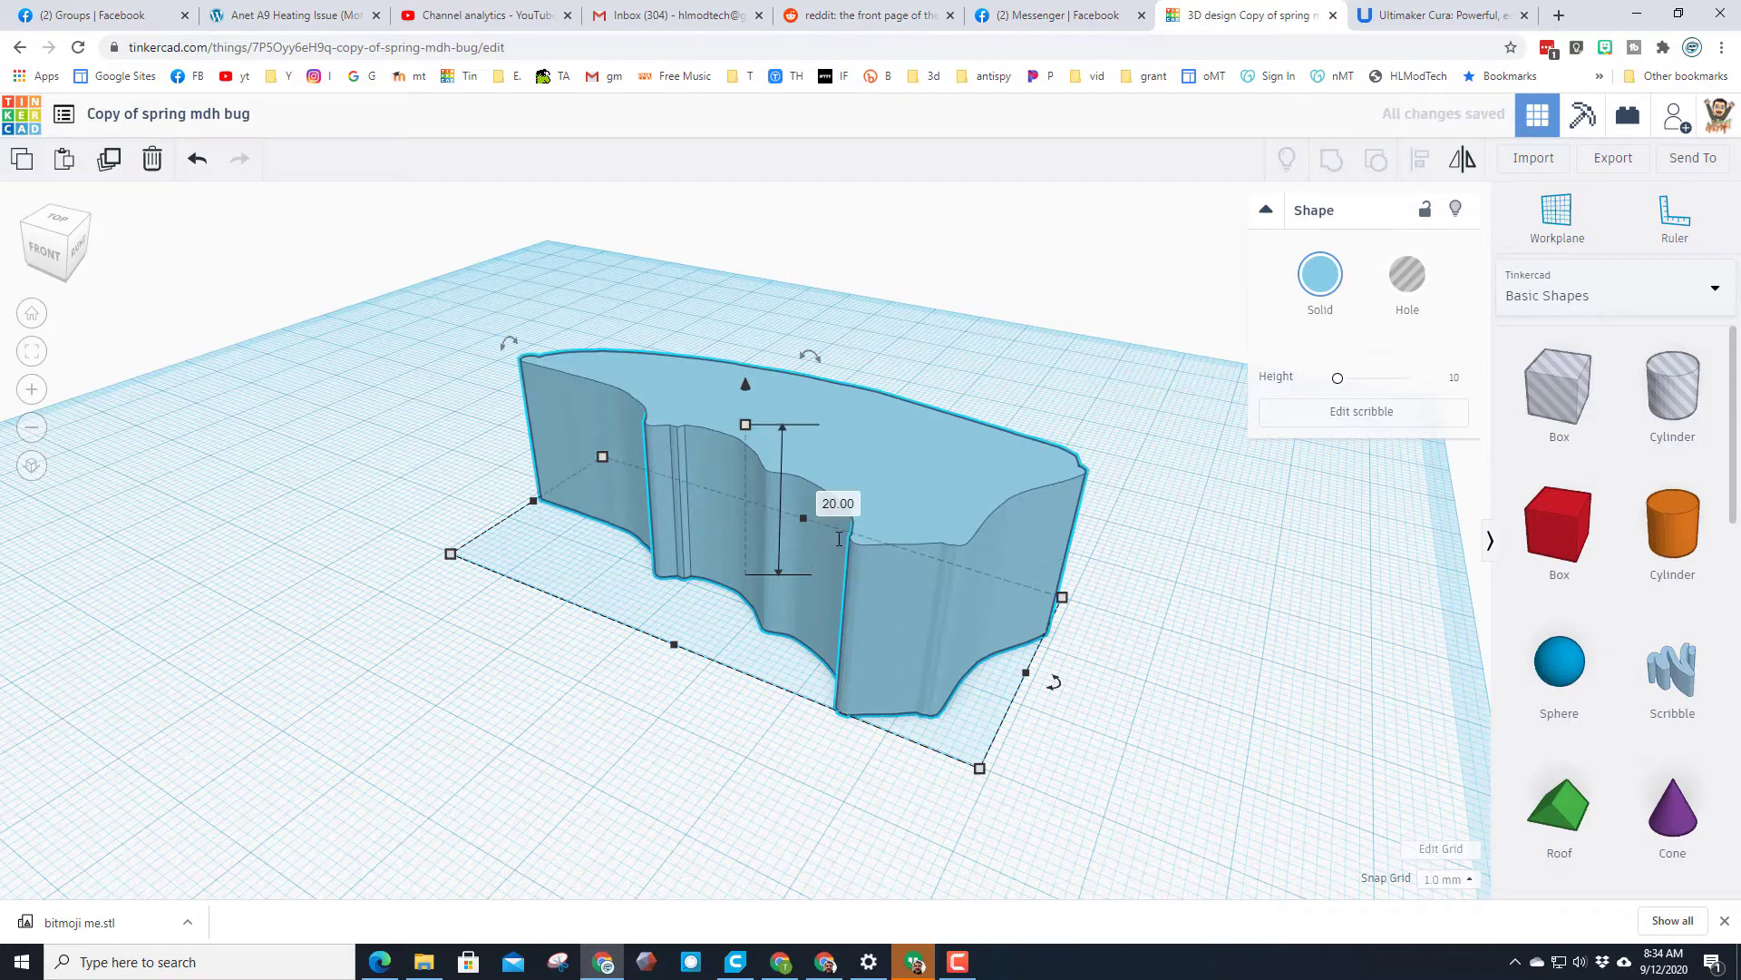
{"action": "mouse_move", "coordinate": [778, 555]}
{"action": "right_mouse_down"}
{"action": "mouse_move", "coordinate": [439, 471]}
{"action": "mouse_move", "coordinate": [821, 498]}
{"action": "mouse_move", "coordinate": [824, 555]}
{"action": "right_mouse_up"}
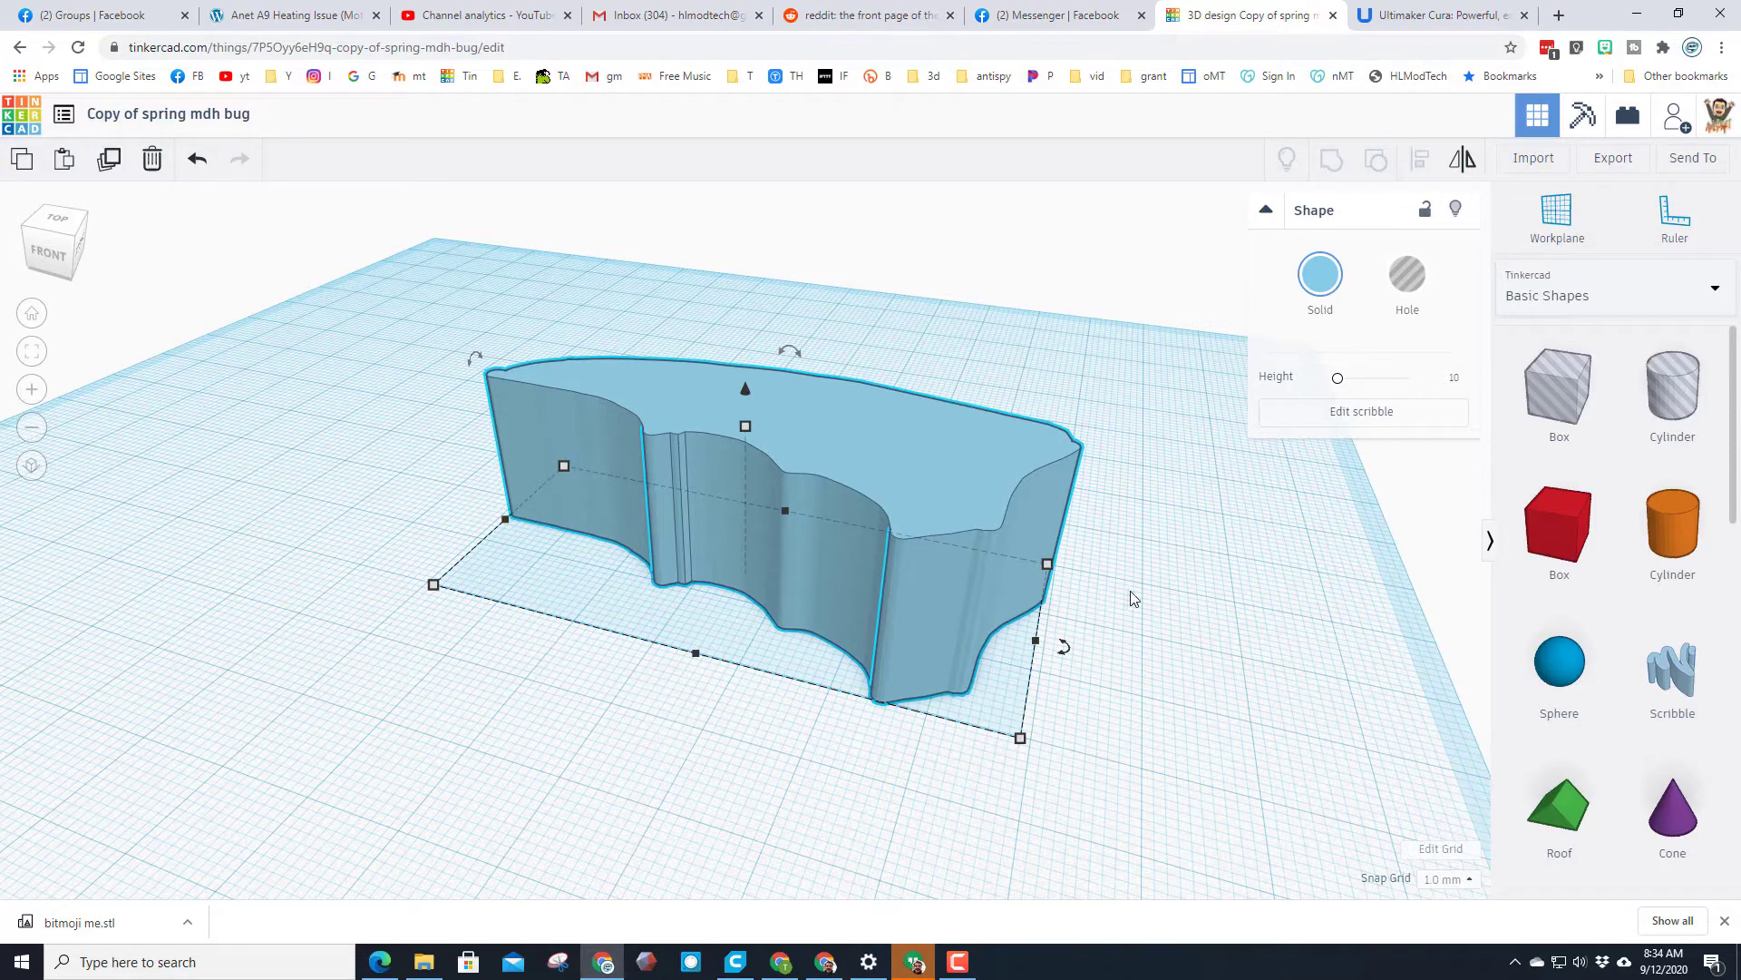
{"action": "scroll", "coordinate": [1132, 599], "scroll_direction": "down", "scroll_amount": 2}
Sink a sphere into the wing's lower end, stretch it to 30 mm, and make it a hole.
{"action": "mouse_move", "coordinate": [1559, 662]}
{"action": "left_mouse_down"}
{"action": "mouse_move", "coordinate": [1031, 629]}
{"action": "mouse_move", "coordinate": [852, 640]}
{"action": "left_mouse_up"}
{"action": "mouse_move", "coordinate": [972, 680]}
{"action": "right_mouse_down"}
{"action": "mouse_move", "coordinate": [579, 672]}
{"action": "mouse_move", "coordinate": [684, 601]}
{"action": "right_mouse_up"}
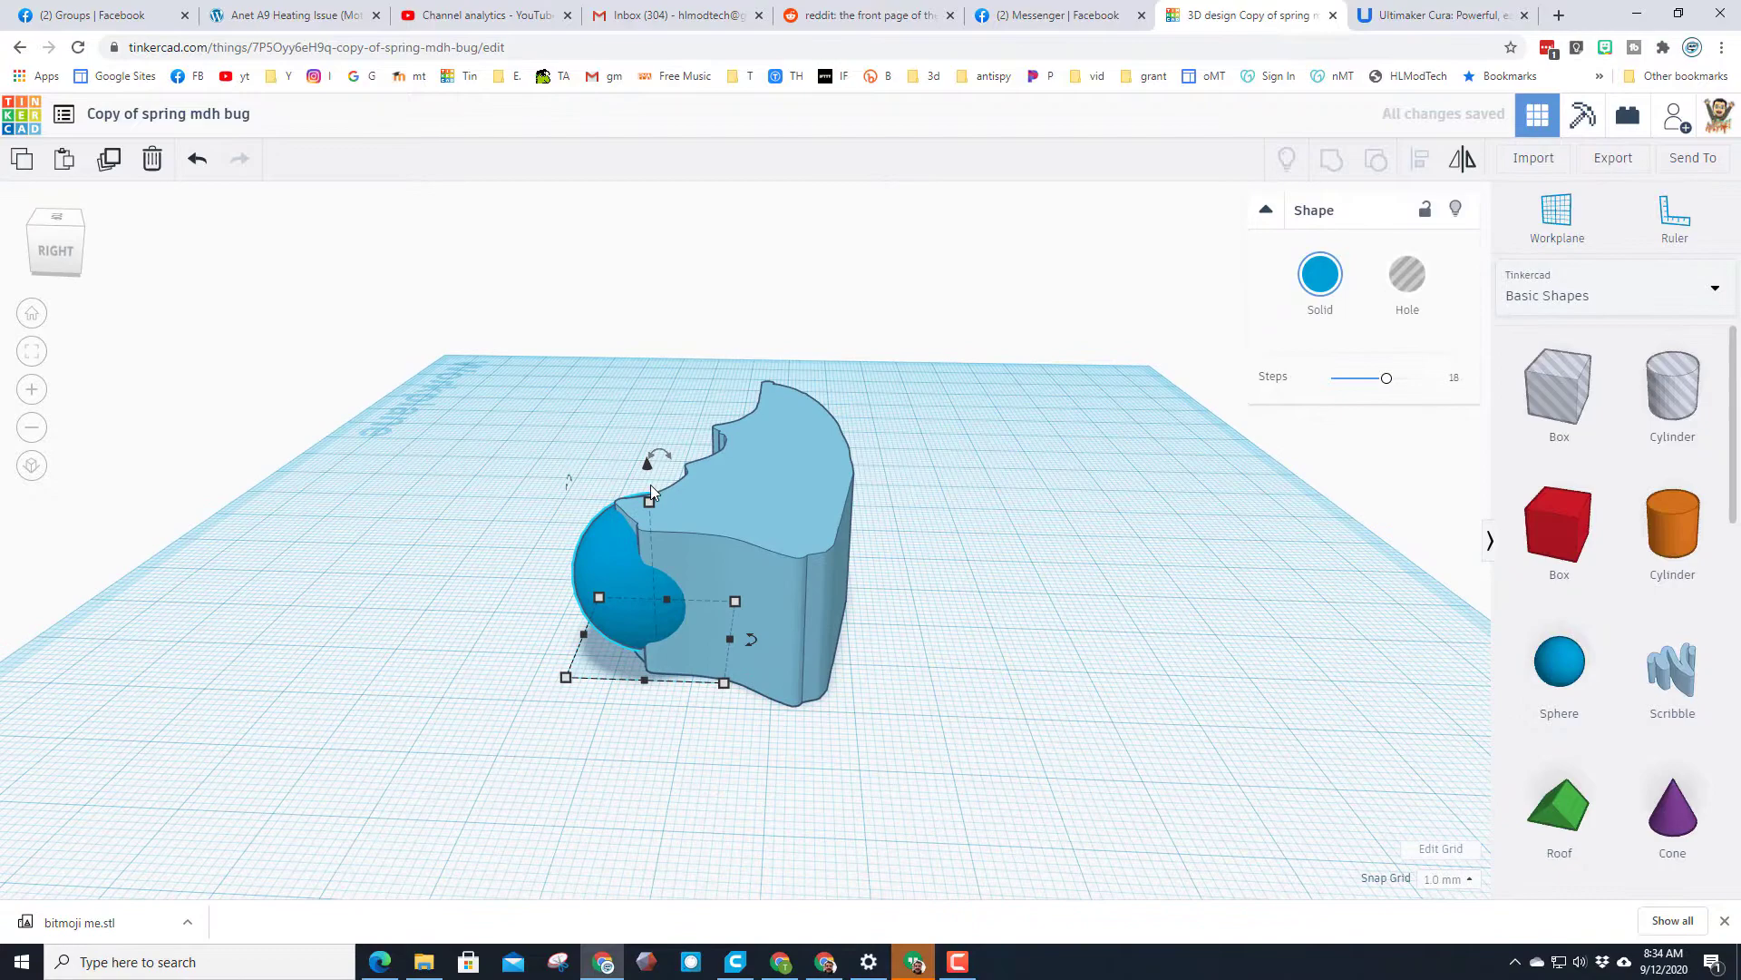
{"action": "left_click_drag", "start_coordinate": [647, 472], "coordinate": [702, 584]}
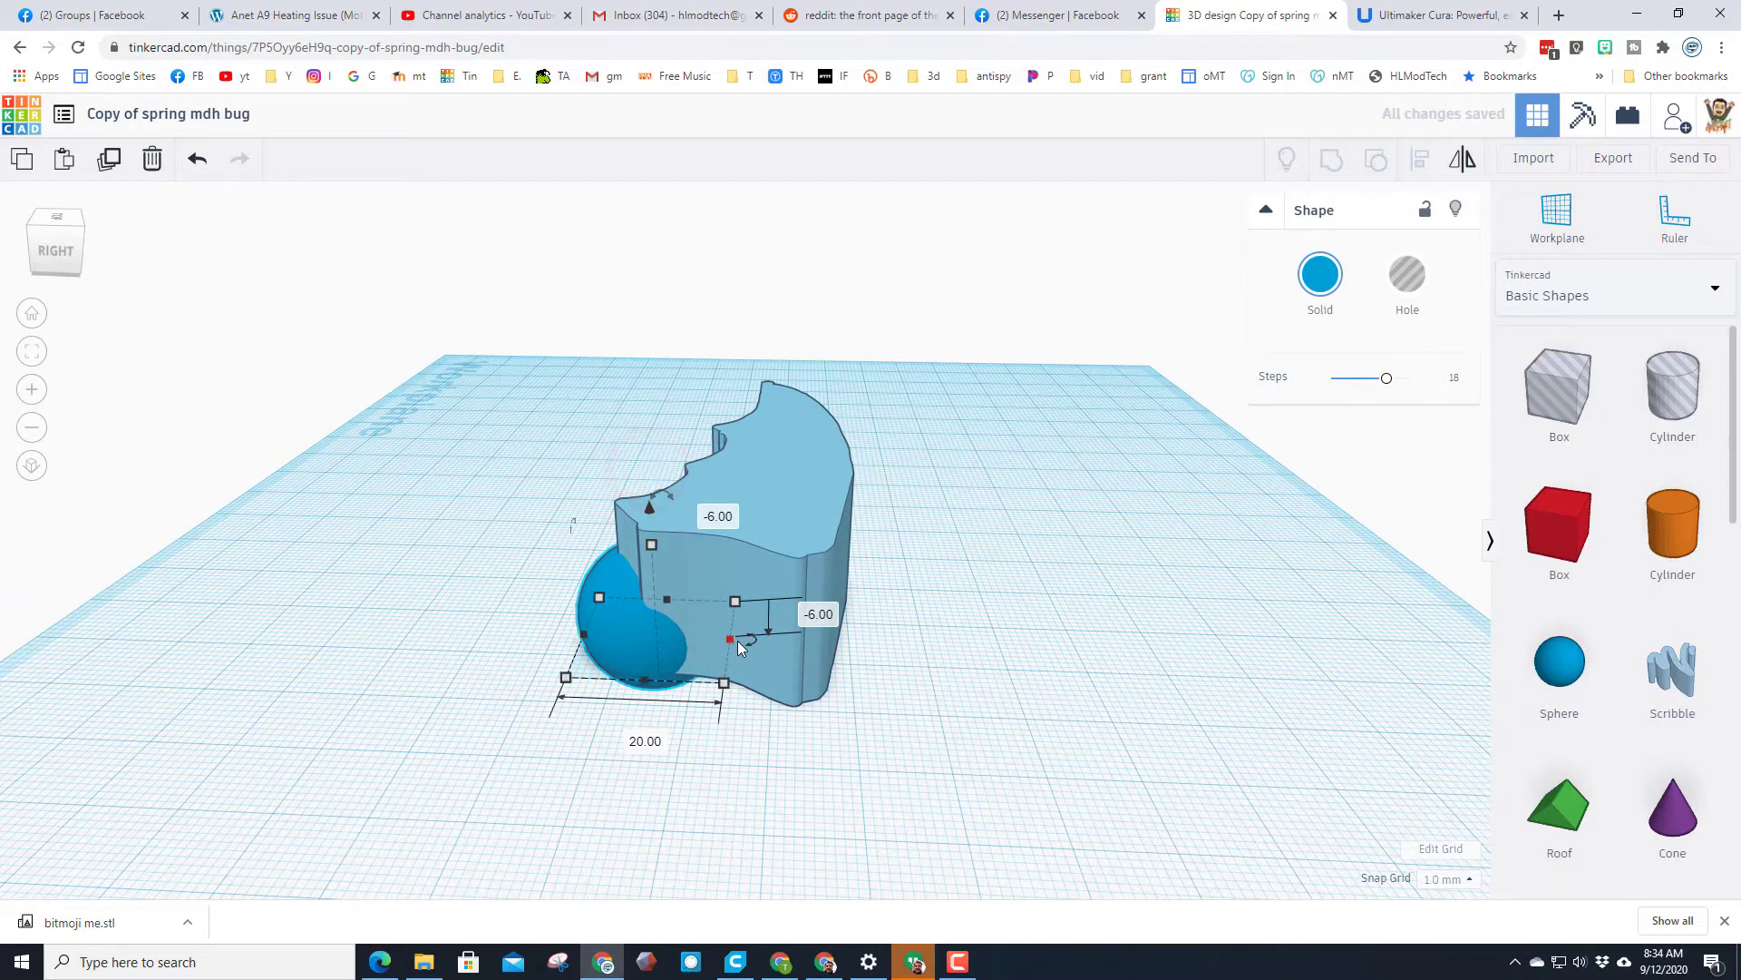
{"action": "left_click_drag", "start_coordinate": [749, 643], "coordinate": [934, 664]}
{"action": "mouse_move", "coordinate": [934, 664]}
{"action": "right_mouse_down"}
{"action": "mouse_move", "coordinate": [999, 721]}
{"action": "mouse_move", "coordinate": [963, 655]}
{"action": "right_mouse_up"}
{"action": "left_click_drag", "start_coordinate": [944, 608], "coordinate": [1007, 642]}
{"action": "right_click_drag", "start_coordinate": [1007, 642], "coordinate": [938, 522]}
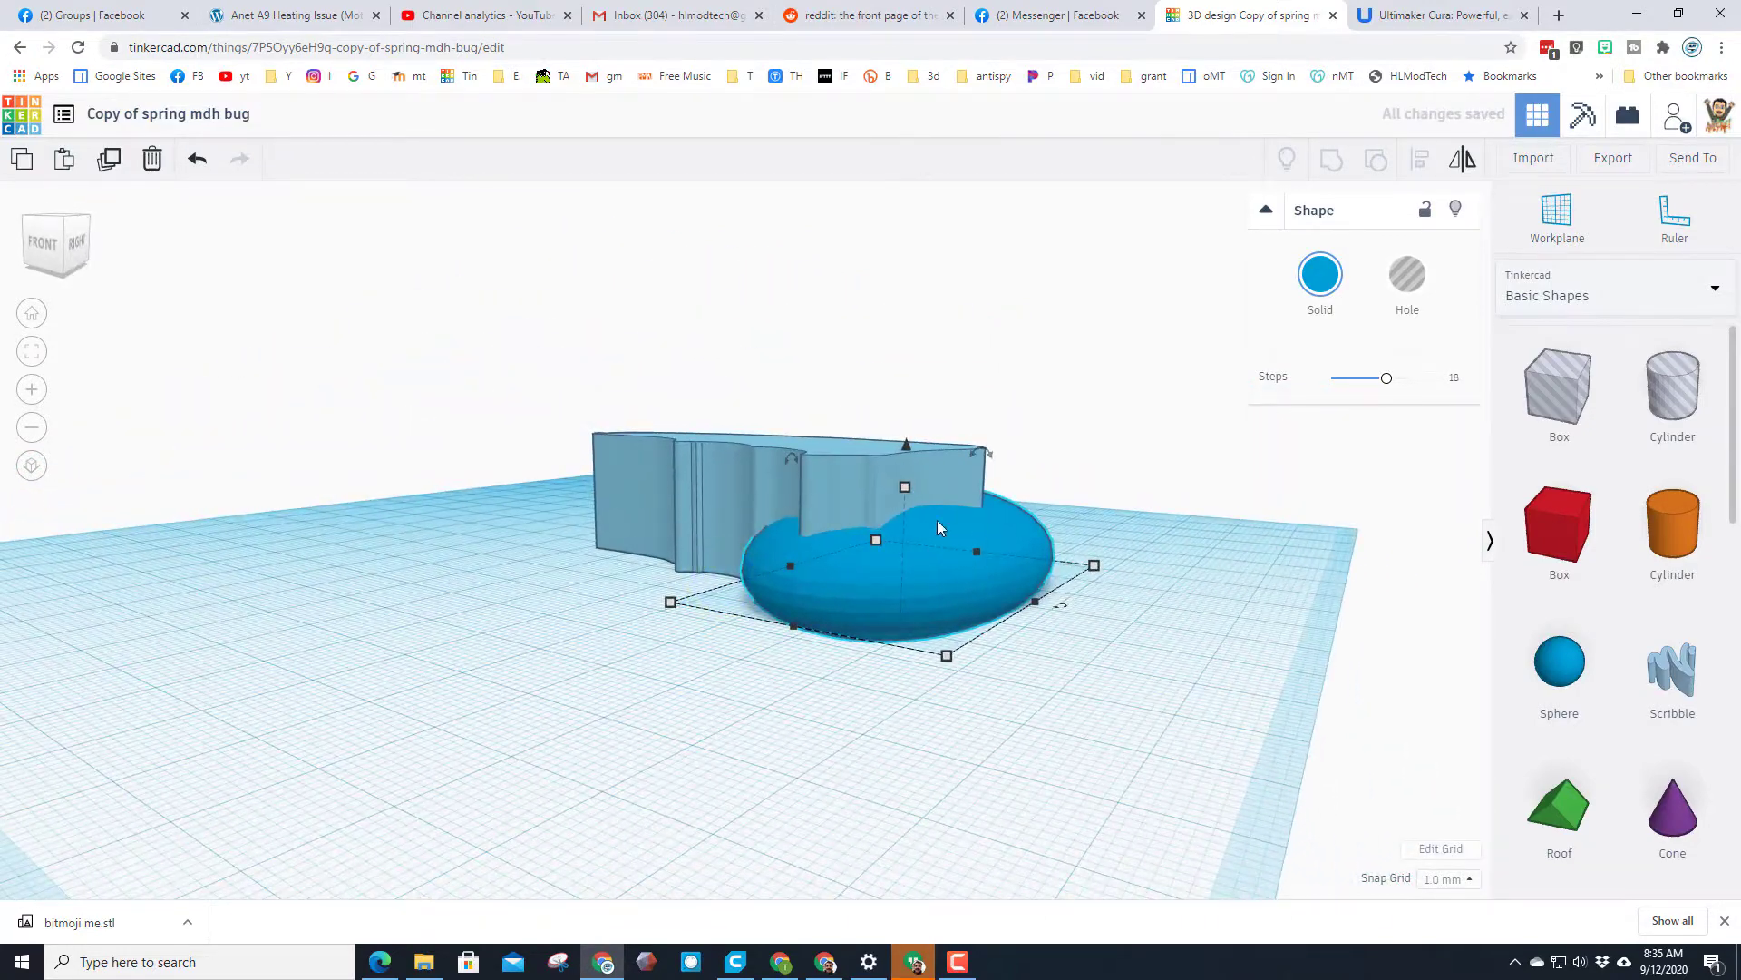
{"action": "left_click", "coordinate": [1063, 494]}
{"action": "left_click", "coordinate": [1018, 549]}
{"action": "left_click", "coordinate": [1389, 276]}
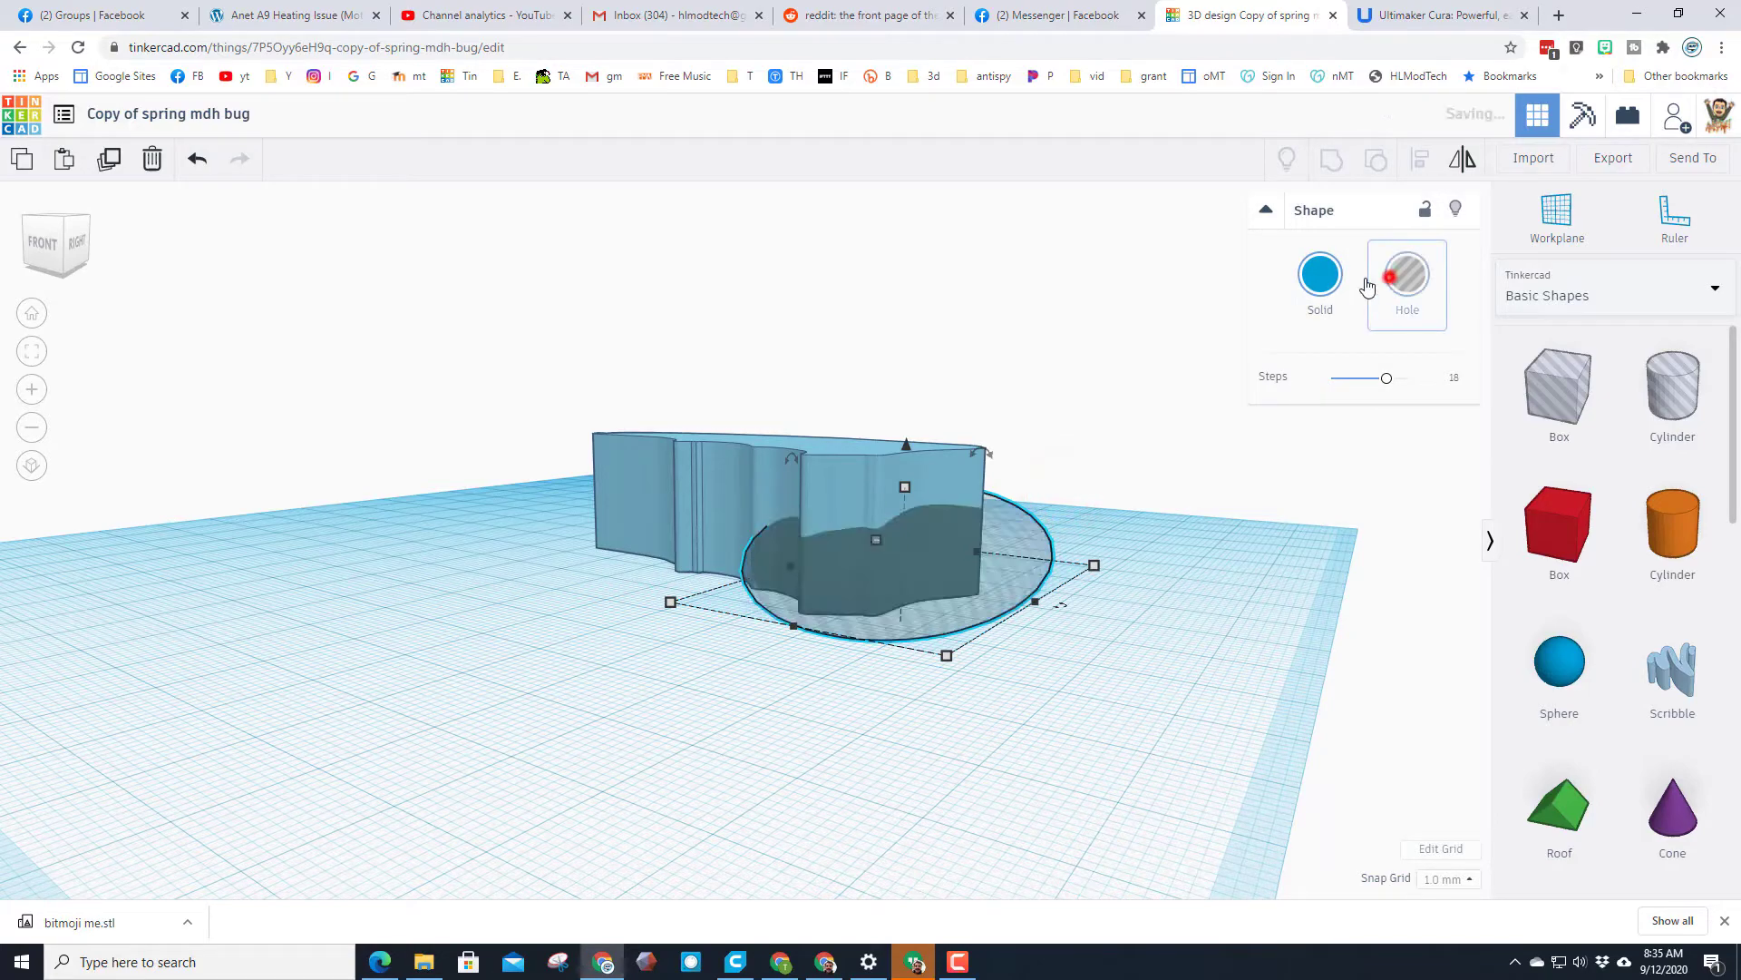
{"action": "mouse_move", "coordinate": [1016, 519]}
{"action": "right_mouse_down"}
{"action": "mouse_move", "coordinate": [1014, 653]}
{"action": "mouse_move", "coordinate": [1010, 612]}
{"action": "mouse_move", "coordinate": [884, 568]}
{"action": "mouse_move", "coordinate": [972, 542]}
{"action": "mouse_move", "coordinate": [977, 585]}
{"action": "mouse_move", "coordinate": [1015, 514]}
{"action": "right_mouse_up"}
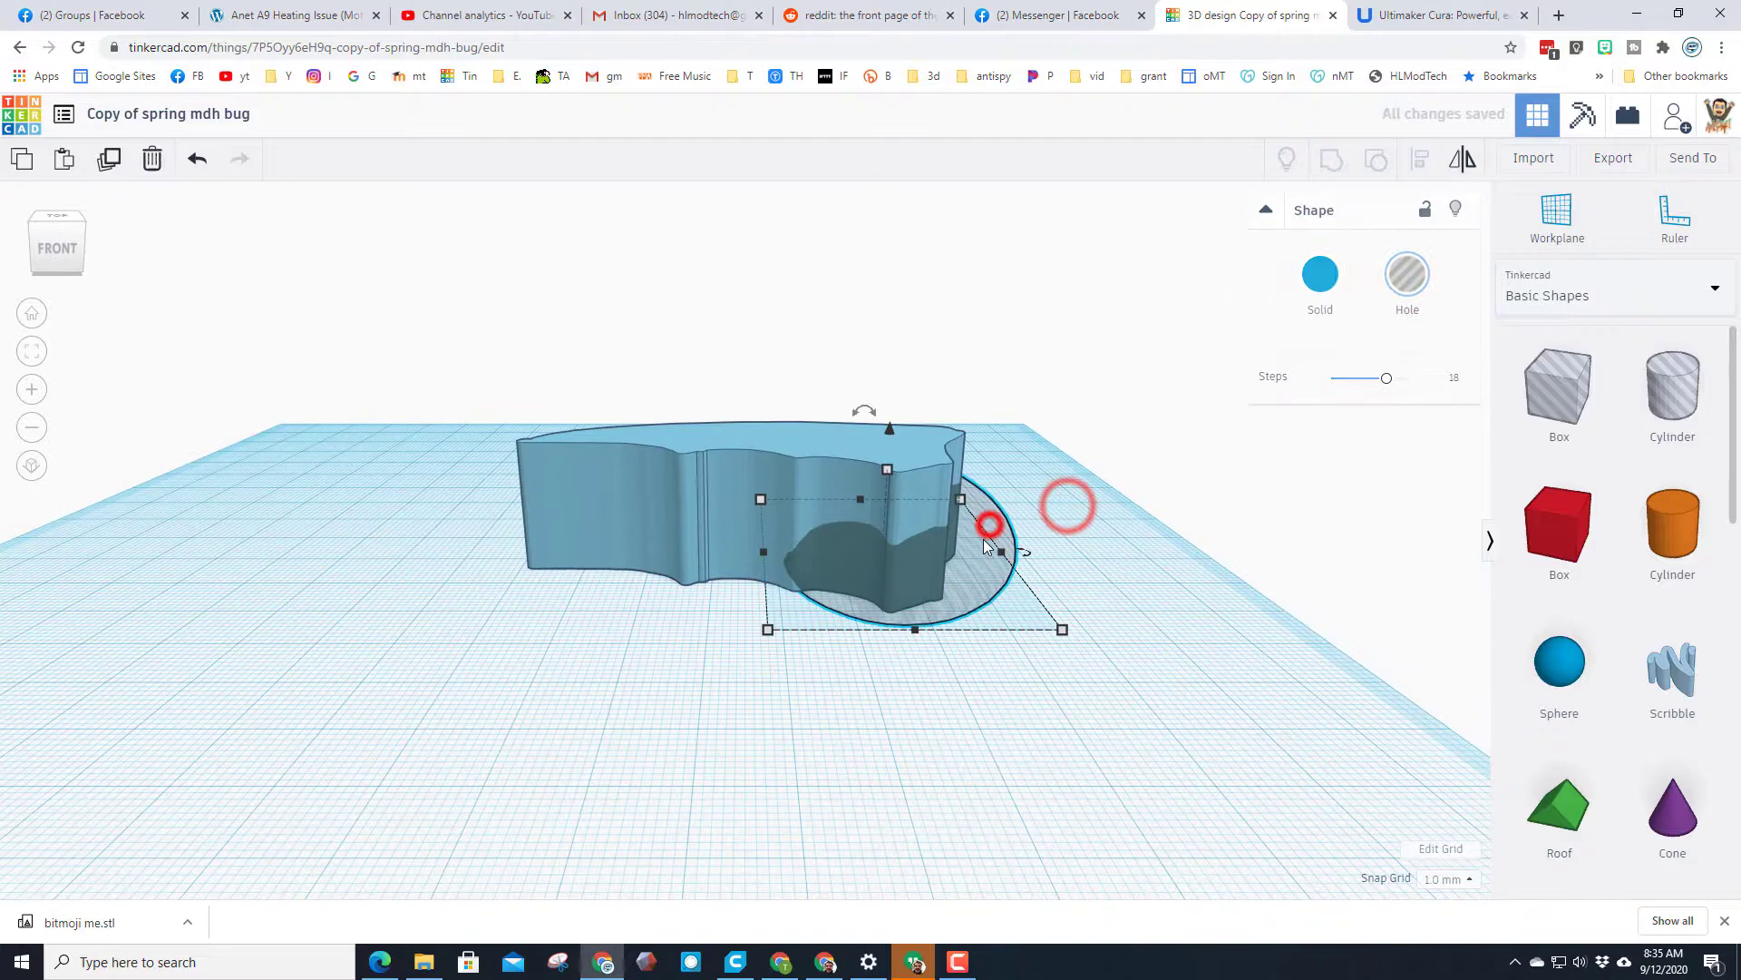
Duplicate the sphere hole and shift the copies left along the wing.
{"action": "left_click", "coordinate": [109, 158]}
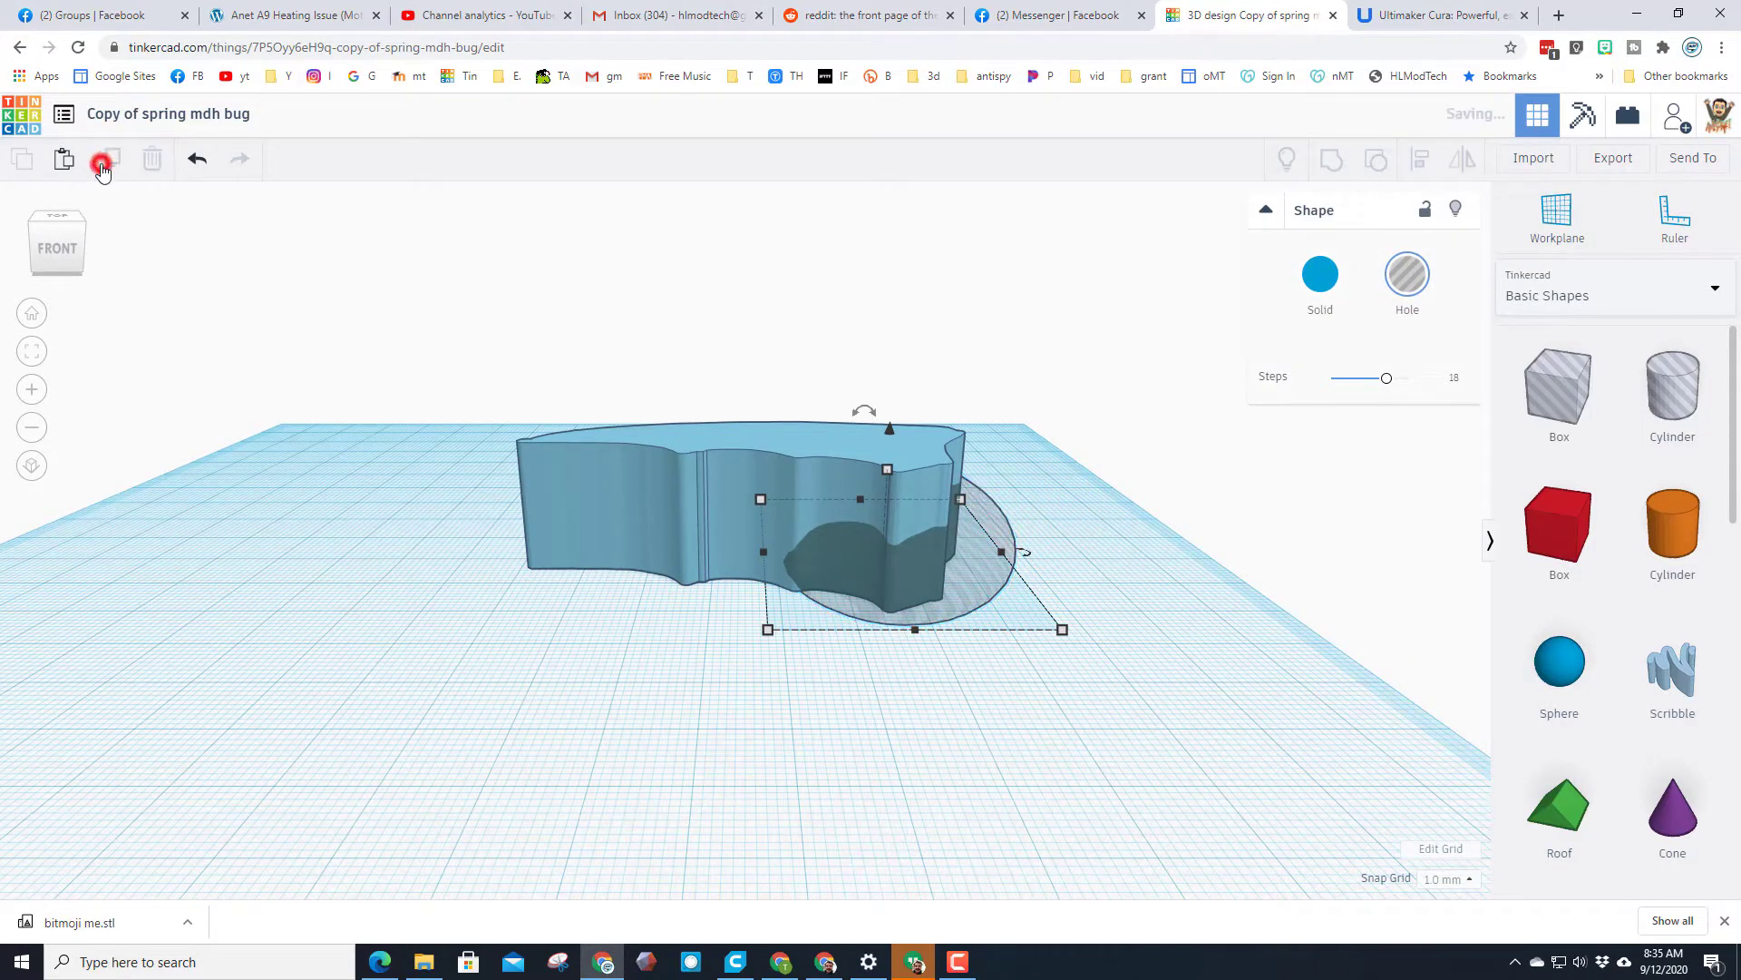
{"action": "key", "text": "Left"}
{"action": "key", "text": "Left"}
{"action": "key", "text": "Left"}
{"action": "key", "text": "Left"}
{"action": "key", "text": "Left"}
{"action": "key", "text": "Left"}
{"action": "key", "text": "Left"}
{"action": "key", "text": "Left"}
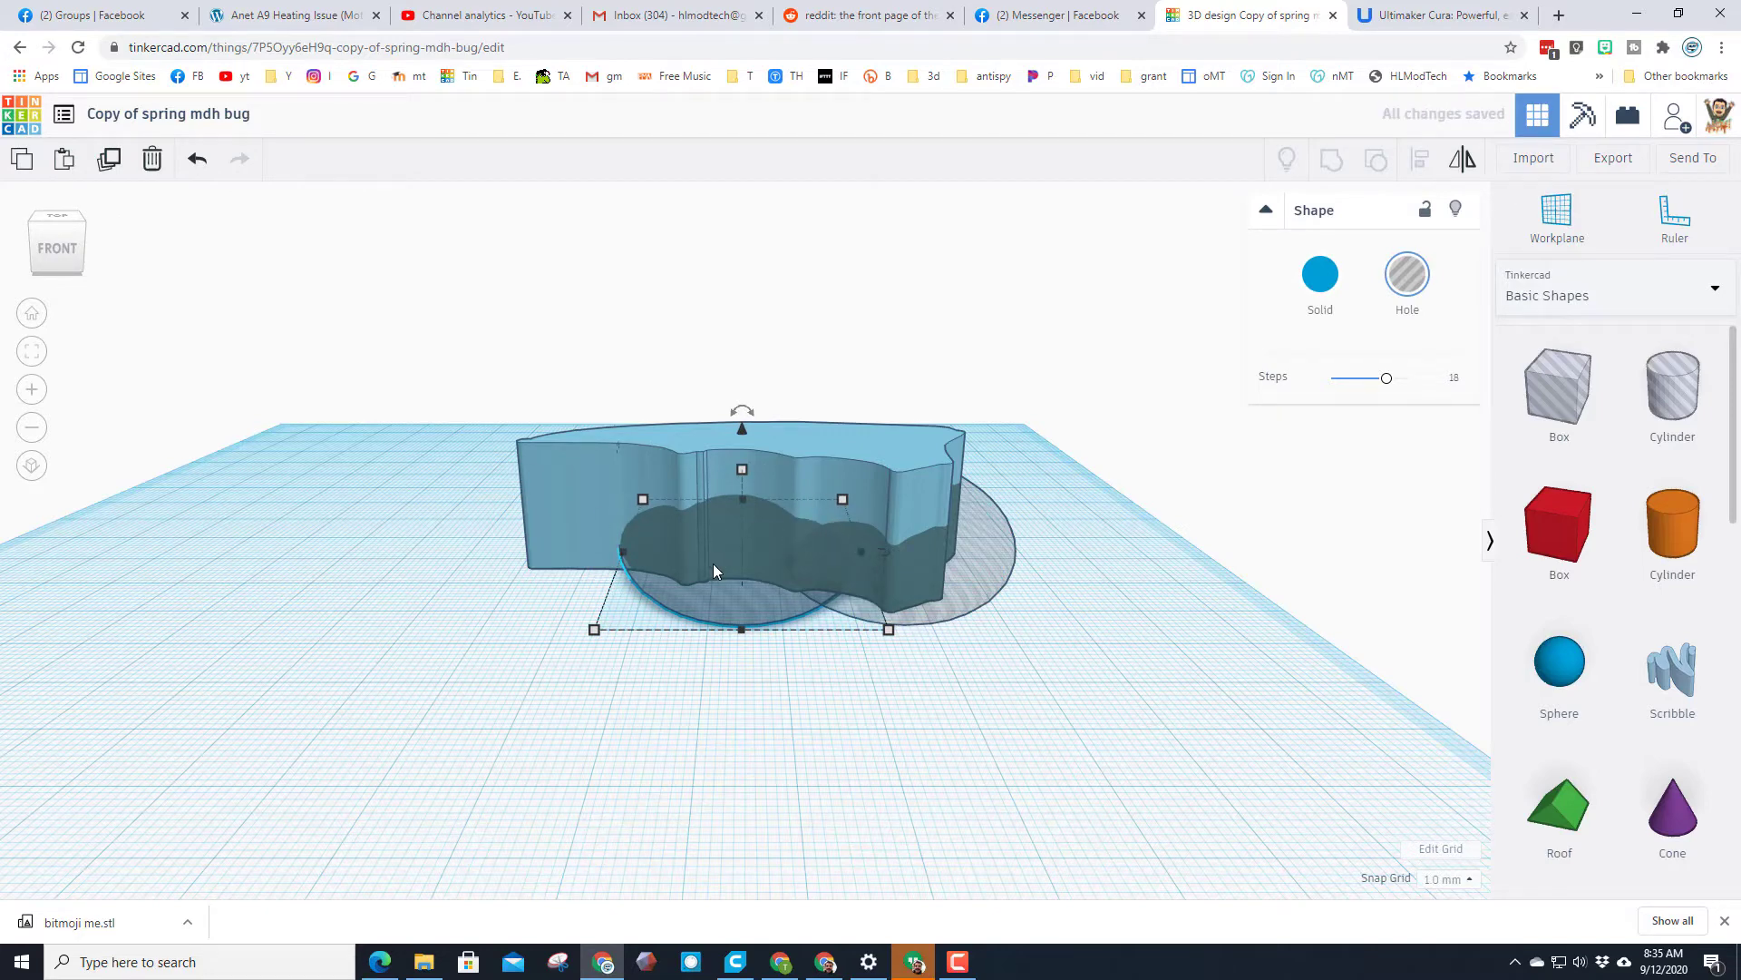
{"action": "key", "text": "Left"}
{"action": "key", "text": "Left"}
{"action": "key", "text": "Left"}
{"action": "key", "text": "Left"}
{"action": "right_click_drag", "start_coordinate": [469, 624], "coordinate": [657, 505]}
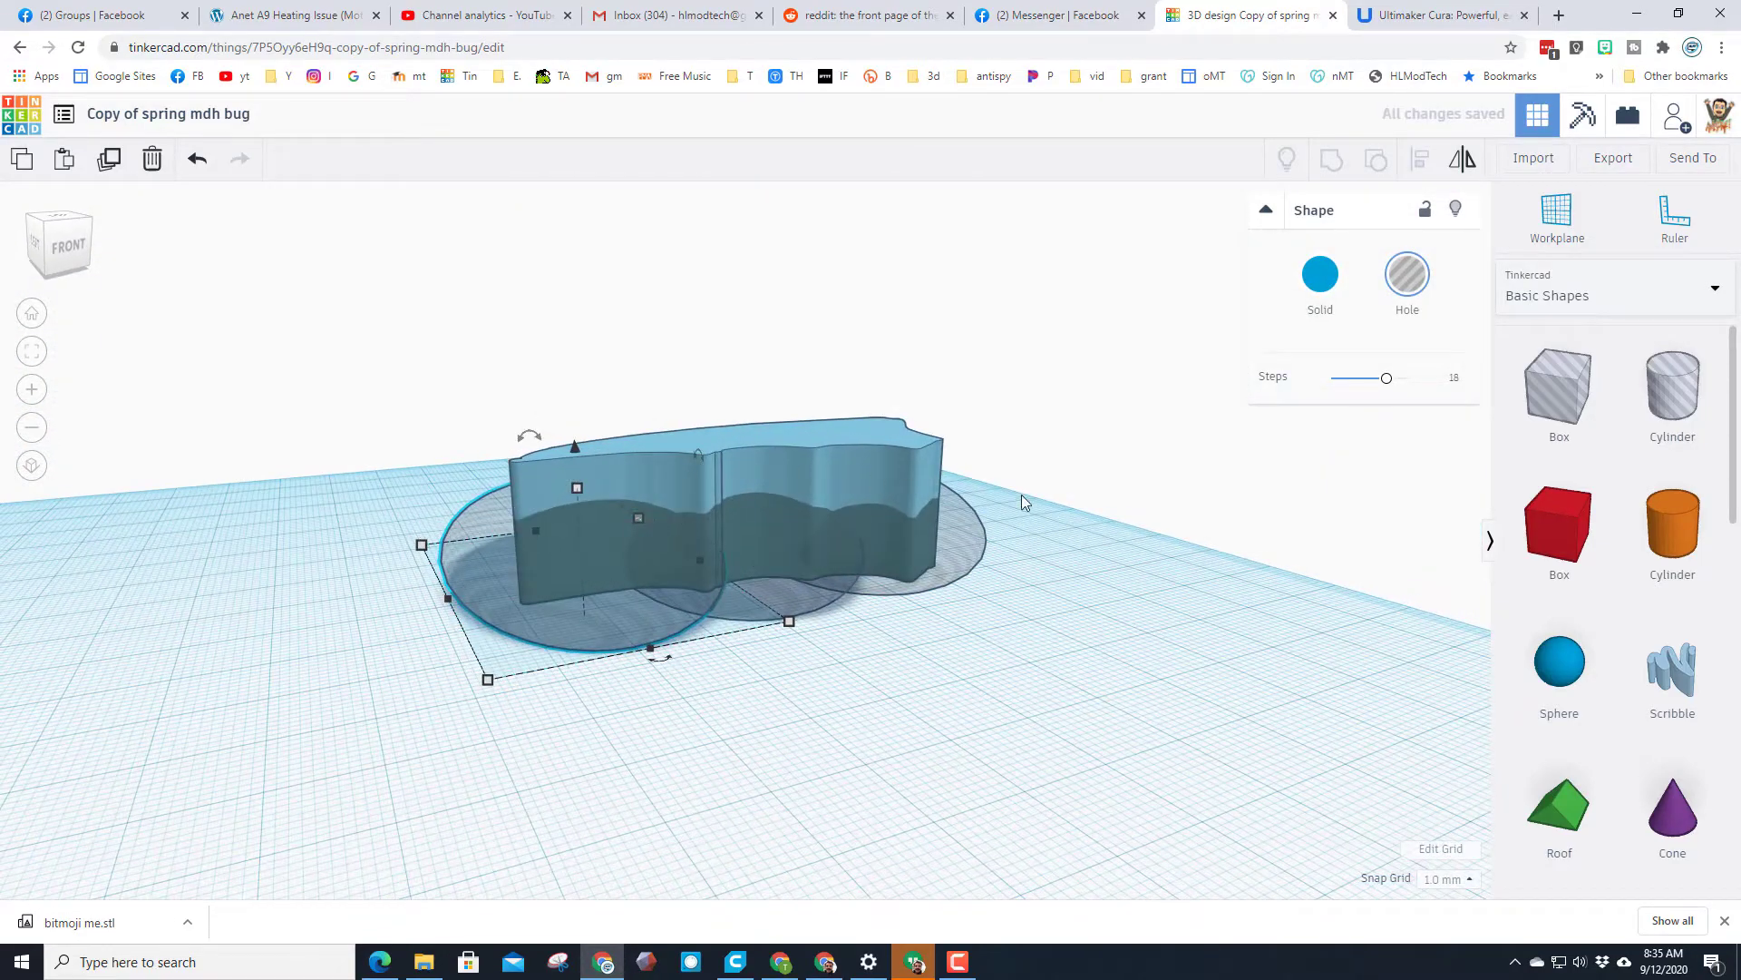
{"action": "right_click_drag", "start_coordinate": [1023, 502], "coordinate": [919, 586]}
Duplicate the wing with its holes and move the copies aside to the right.
{"action": "left_click_drag", "start_coordinate": [1061, 361], "coordinate": [939, 782]}
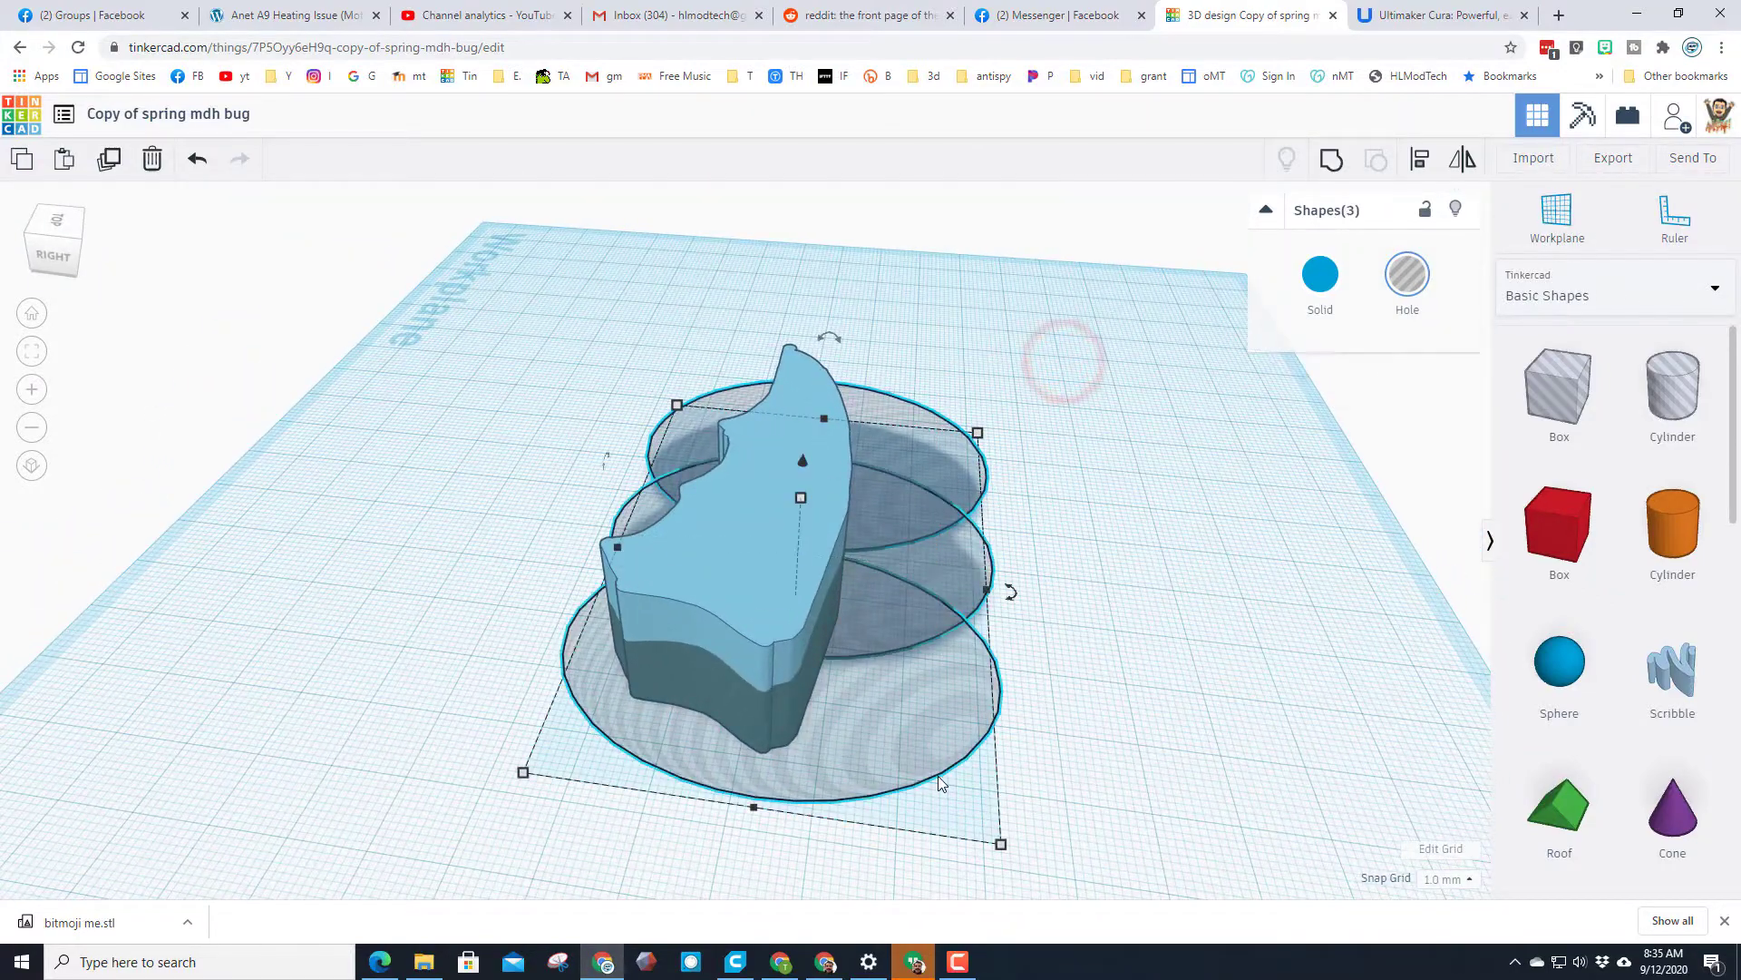
{"action": "left_click", "coordinate": [108, 160]}
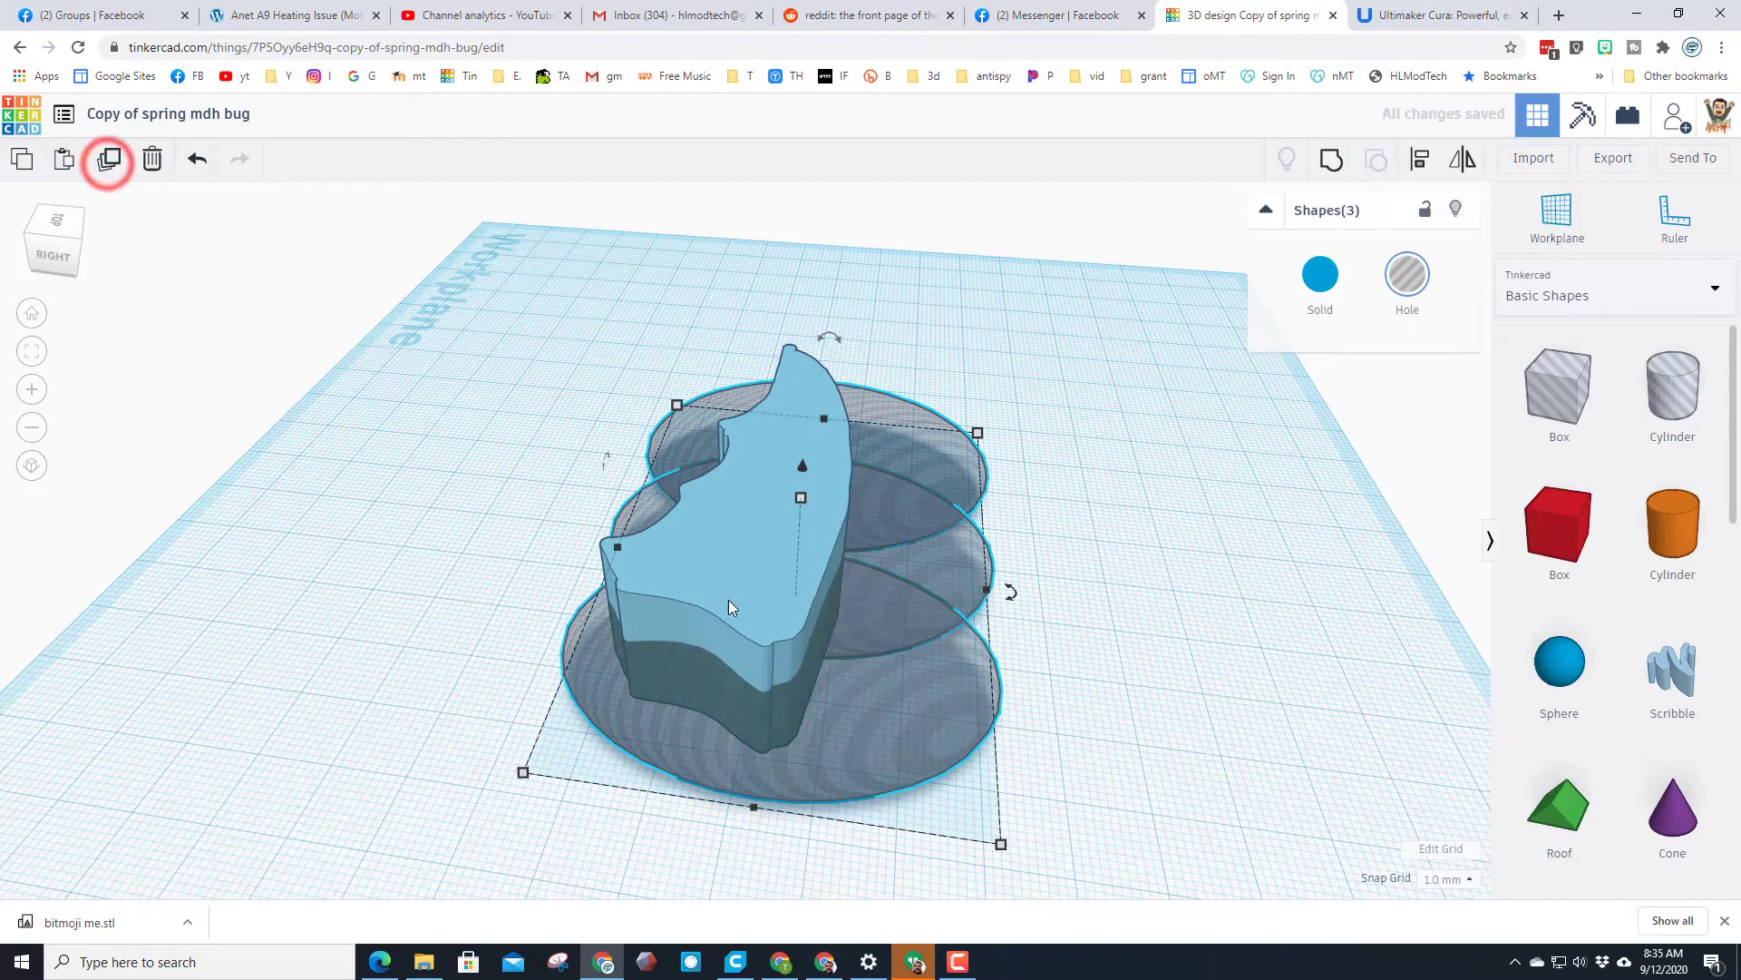
{"action": "mouse_move", "coordinate": [727, 600]}
{"action": "right_mouse_down"}
{"action": "mouse_move", "coordinate": [967, 575]}
{"action": "mouse_move", "coordinate": [1046, 477]}
{"action": "right_mouse_up"}
{"action": "key", "text": "Right"}
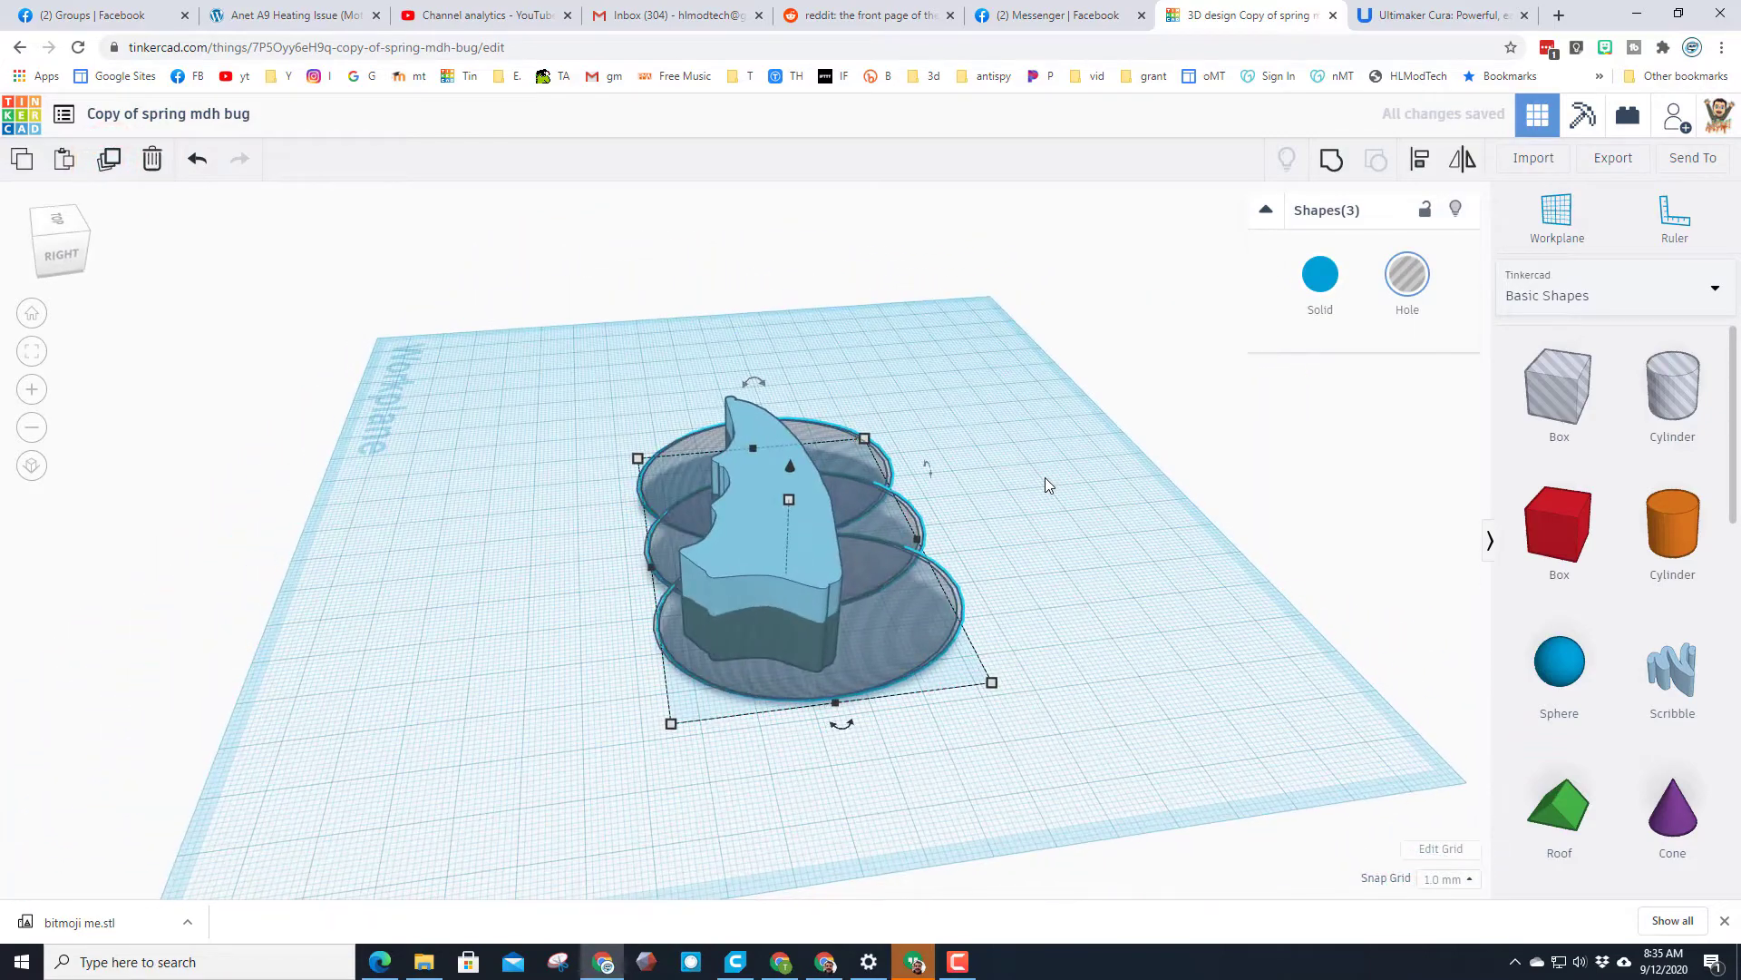
{"action": "key", "text": "Right"}
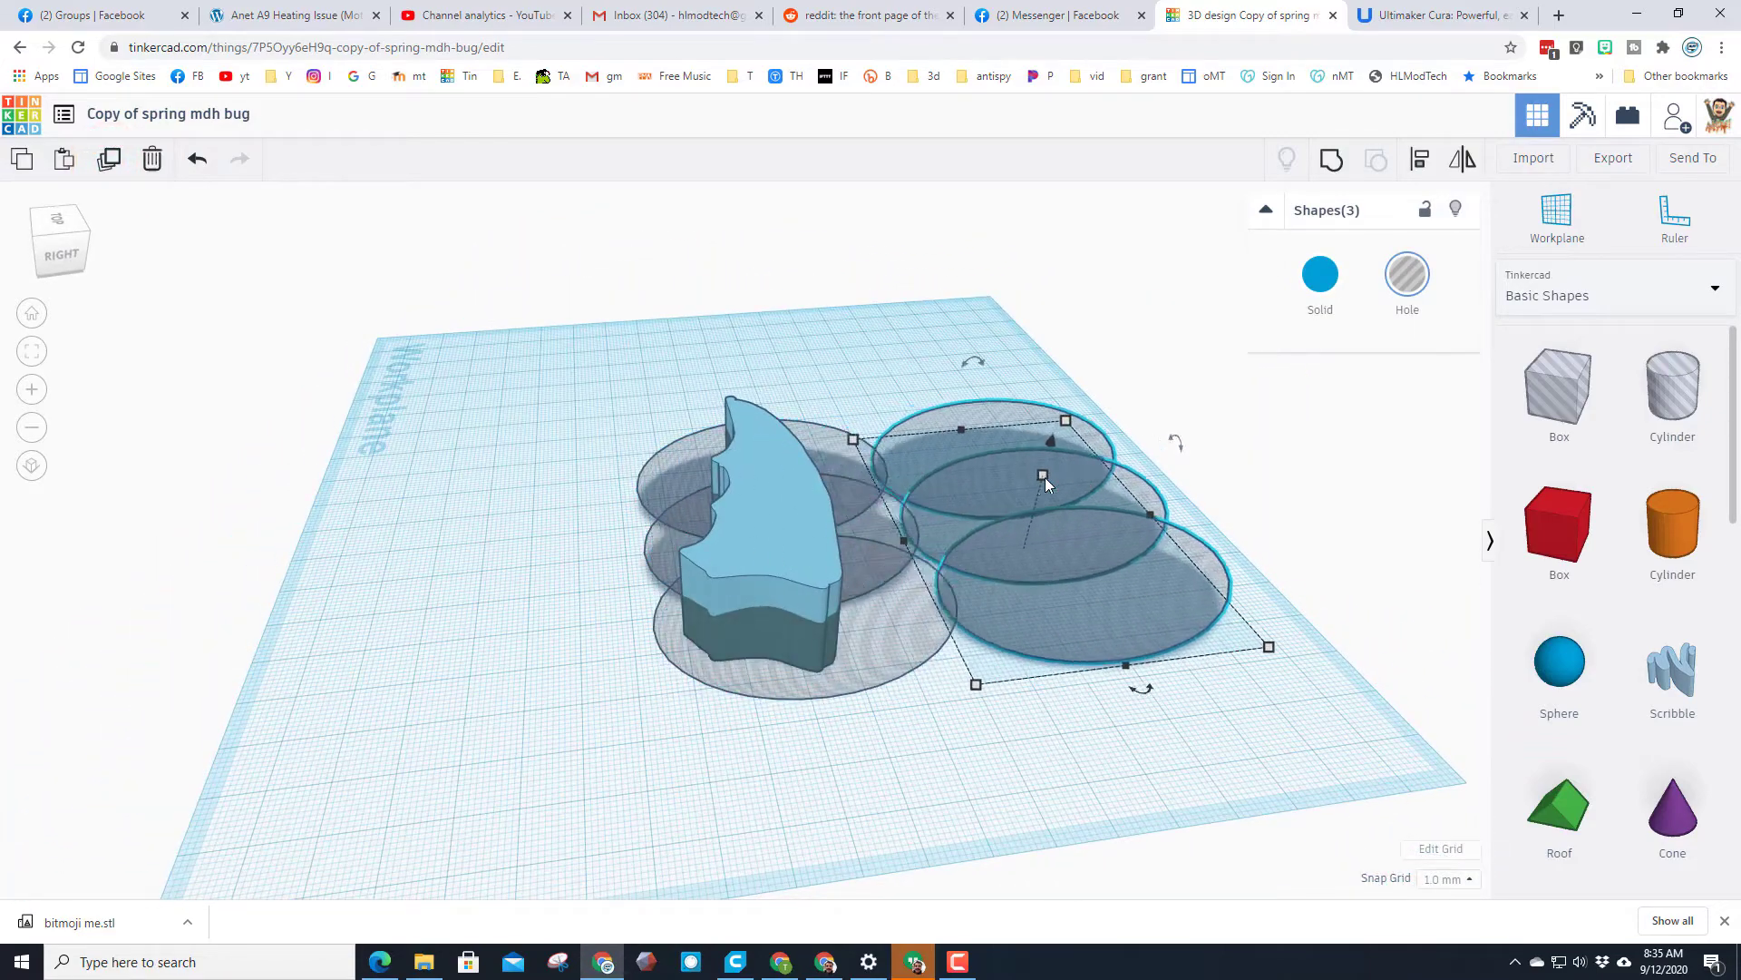
Group the original wing blade with its three disc holes.
{"action": "left_click", "coordinate": [471, 474]}
{"action": "left_click_drag", "start_coordinate": [536, 314], "coordinate": [862, 765]}
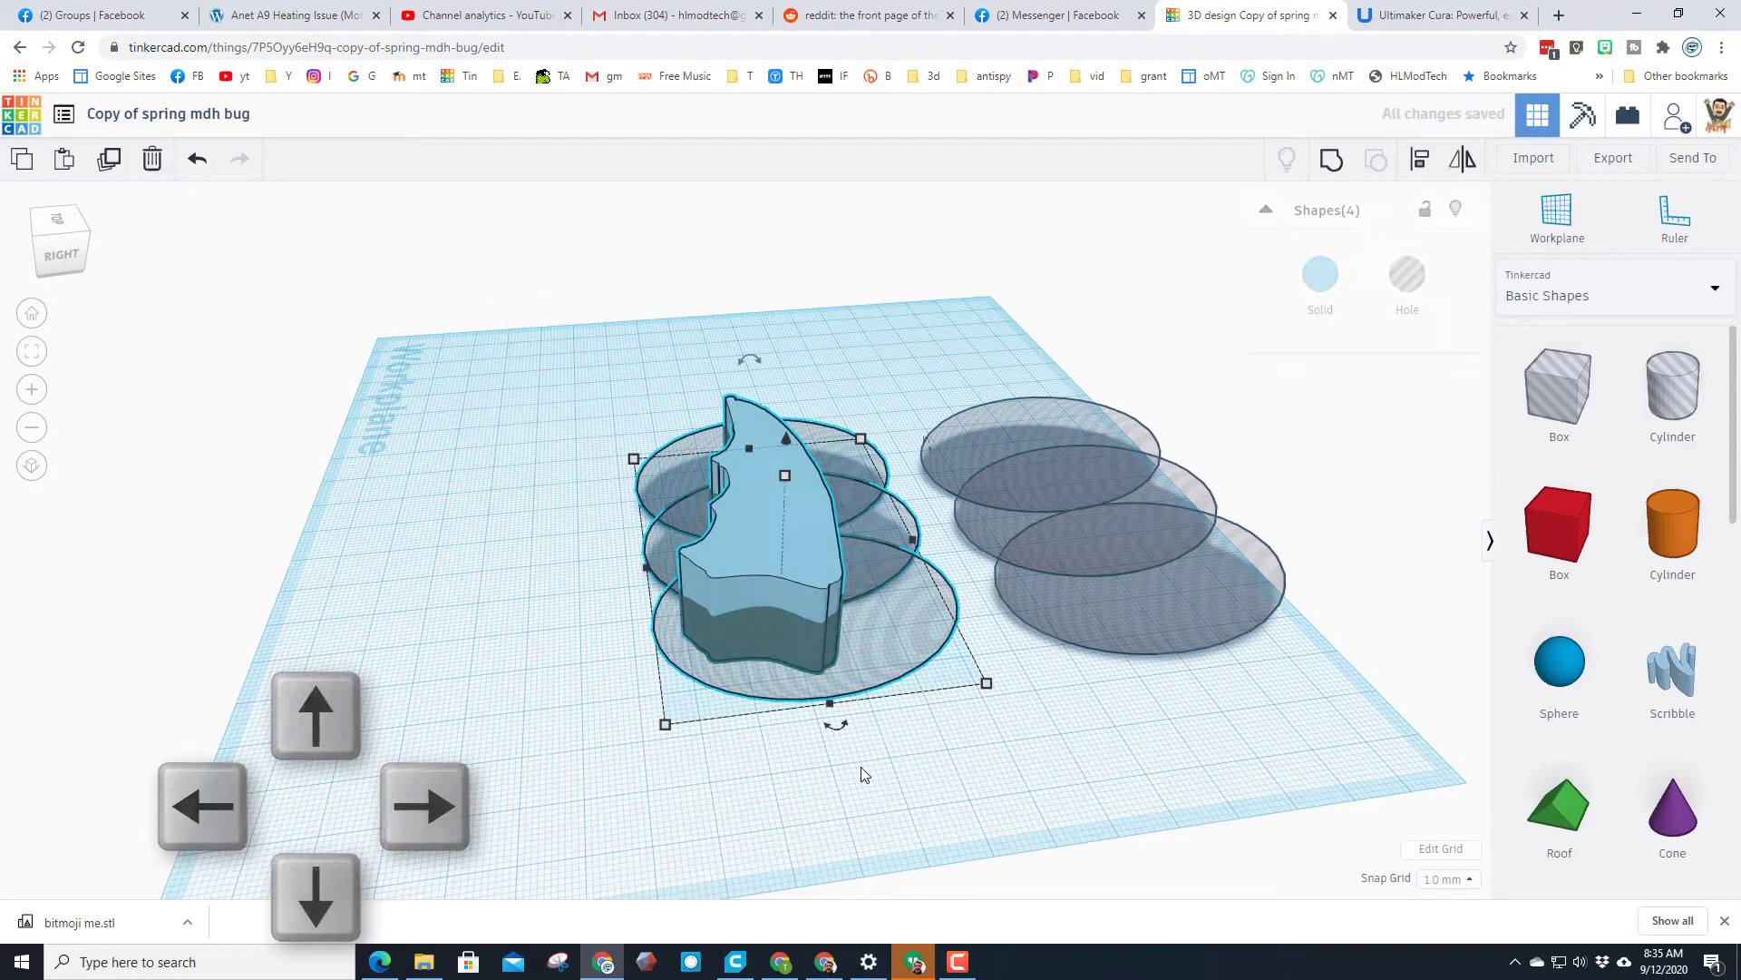
{"action": "left_click", "coordinate": [1332, 165]}
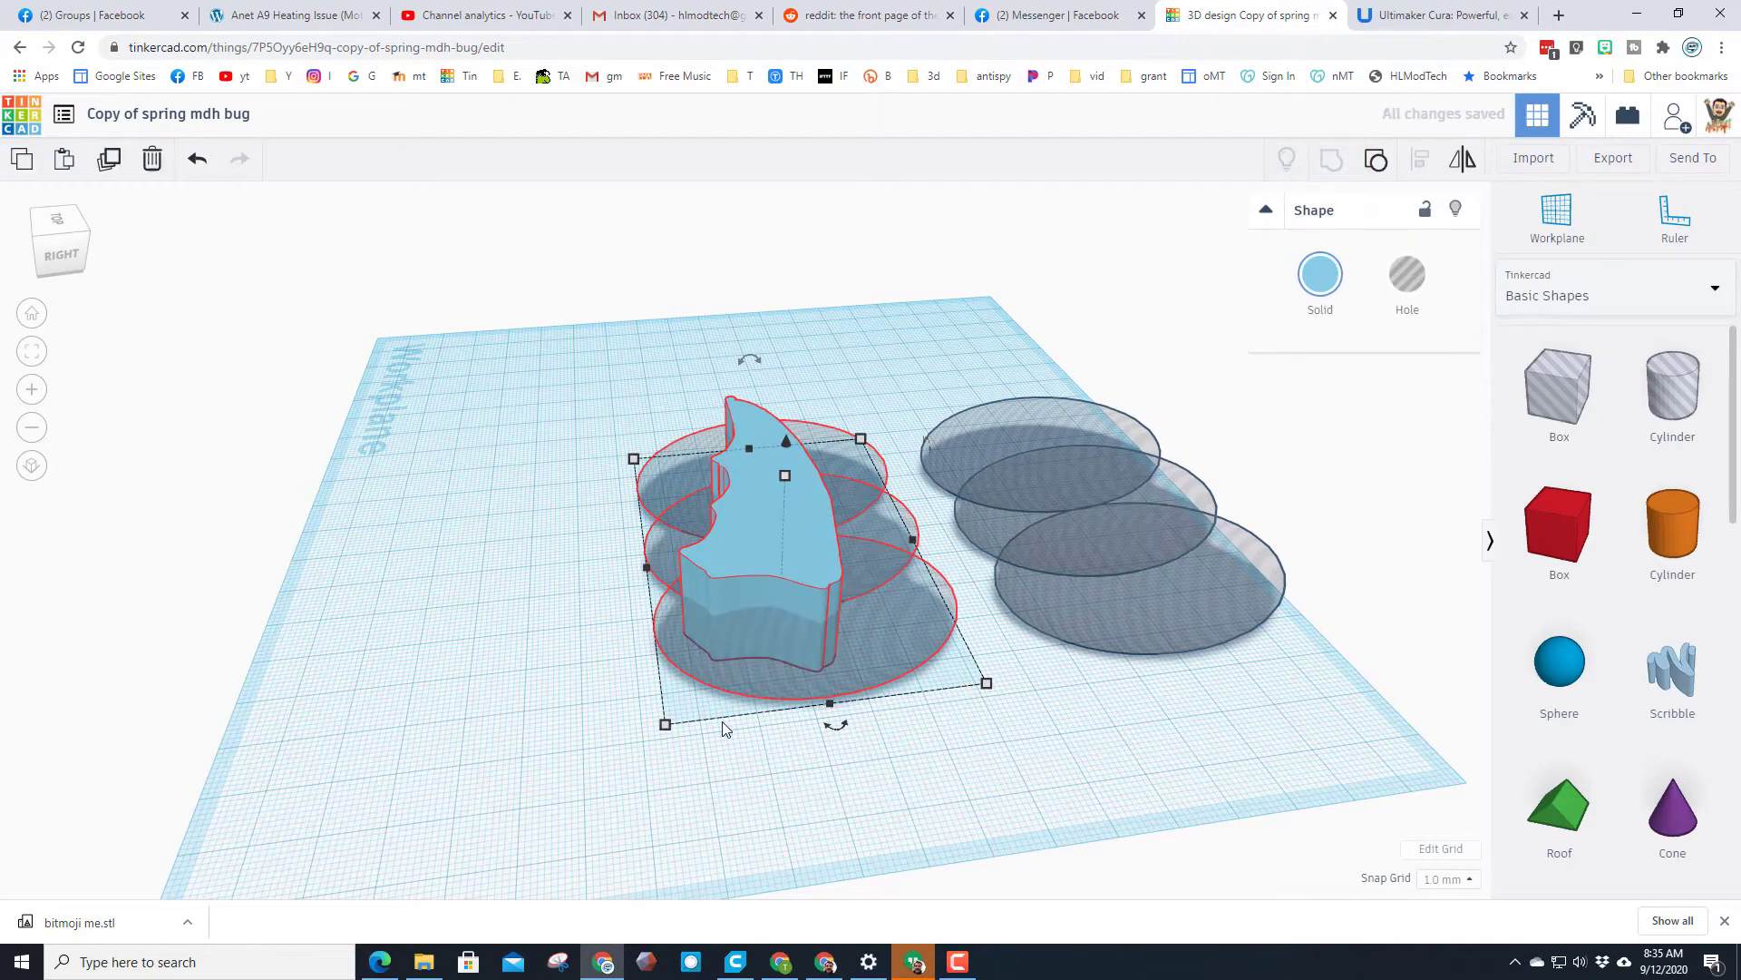
Add a box to the workplane and turn it into a hole.
{"action": "right_click_drag", "start_coordinate": [753, 699], "coordinate": [1271, 695]}
{"action": "left_click_drag", "start_coordinate": [1531, 532], "coordinate": [1198, 813]}
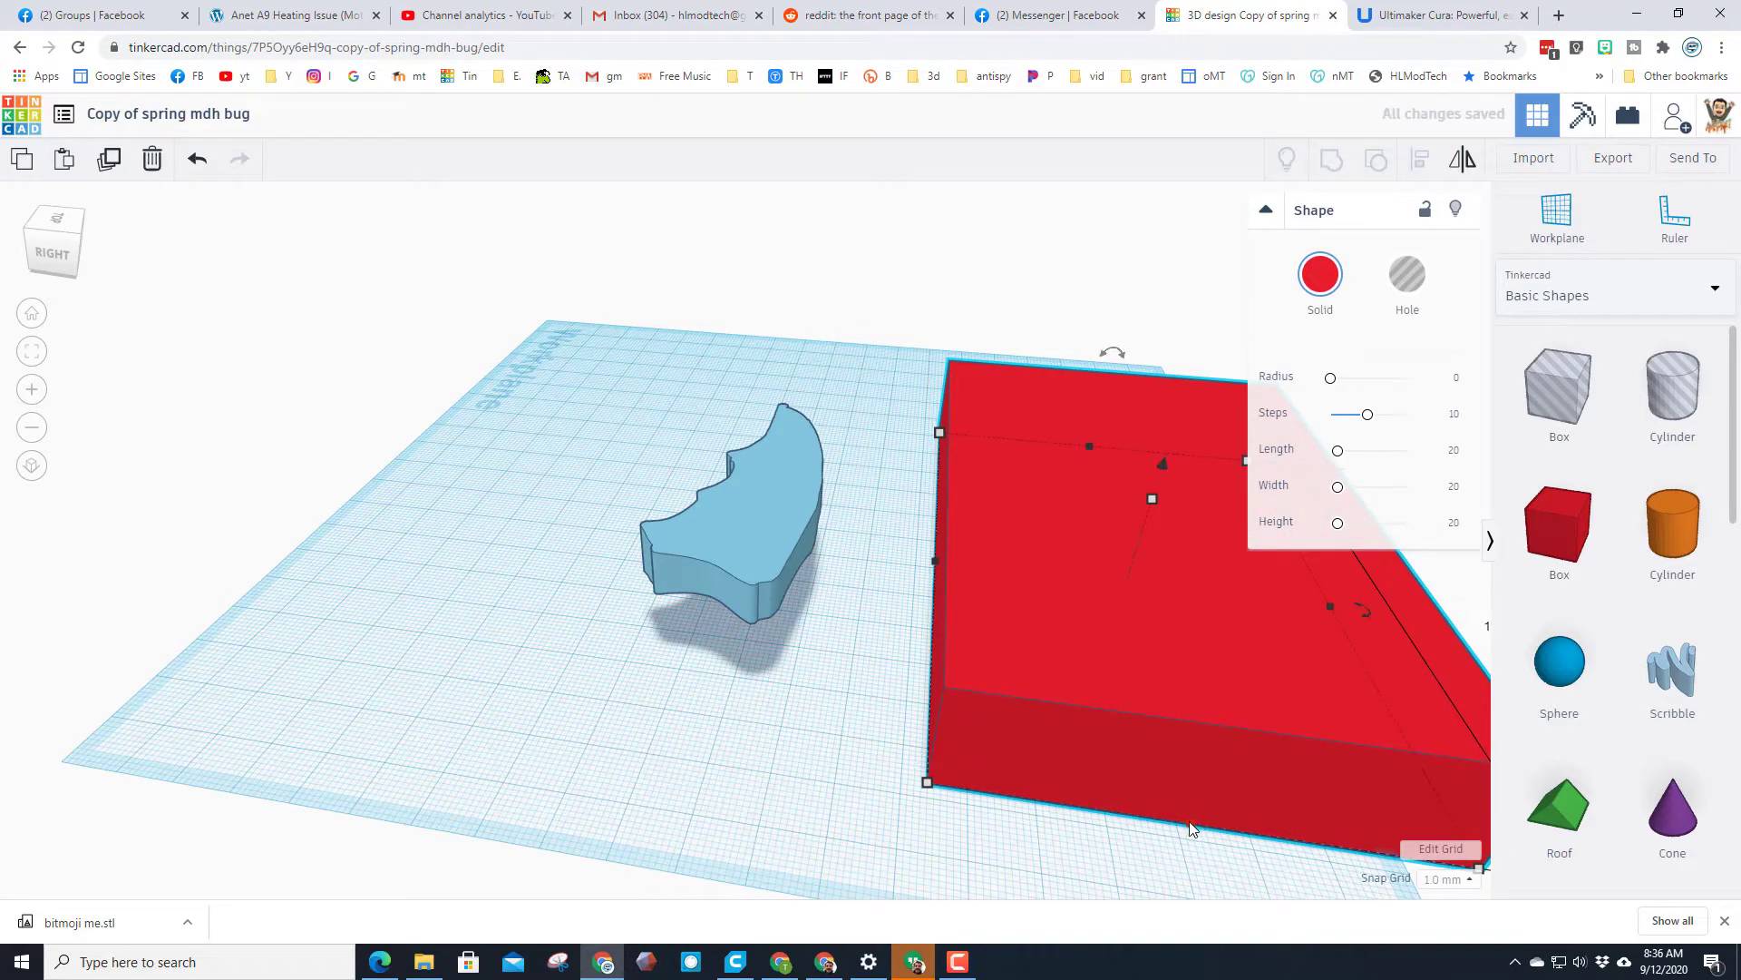
{"action": "right_click_drag", "start_coordinate": [1065, 753], "coordinate": [653, 742]}
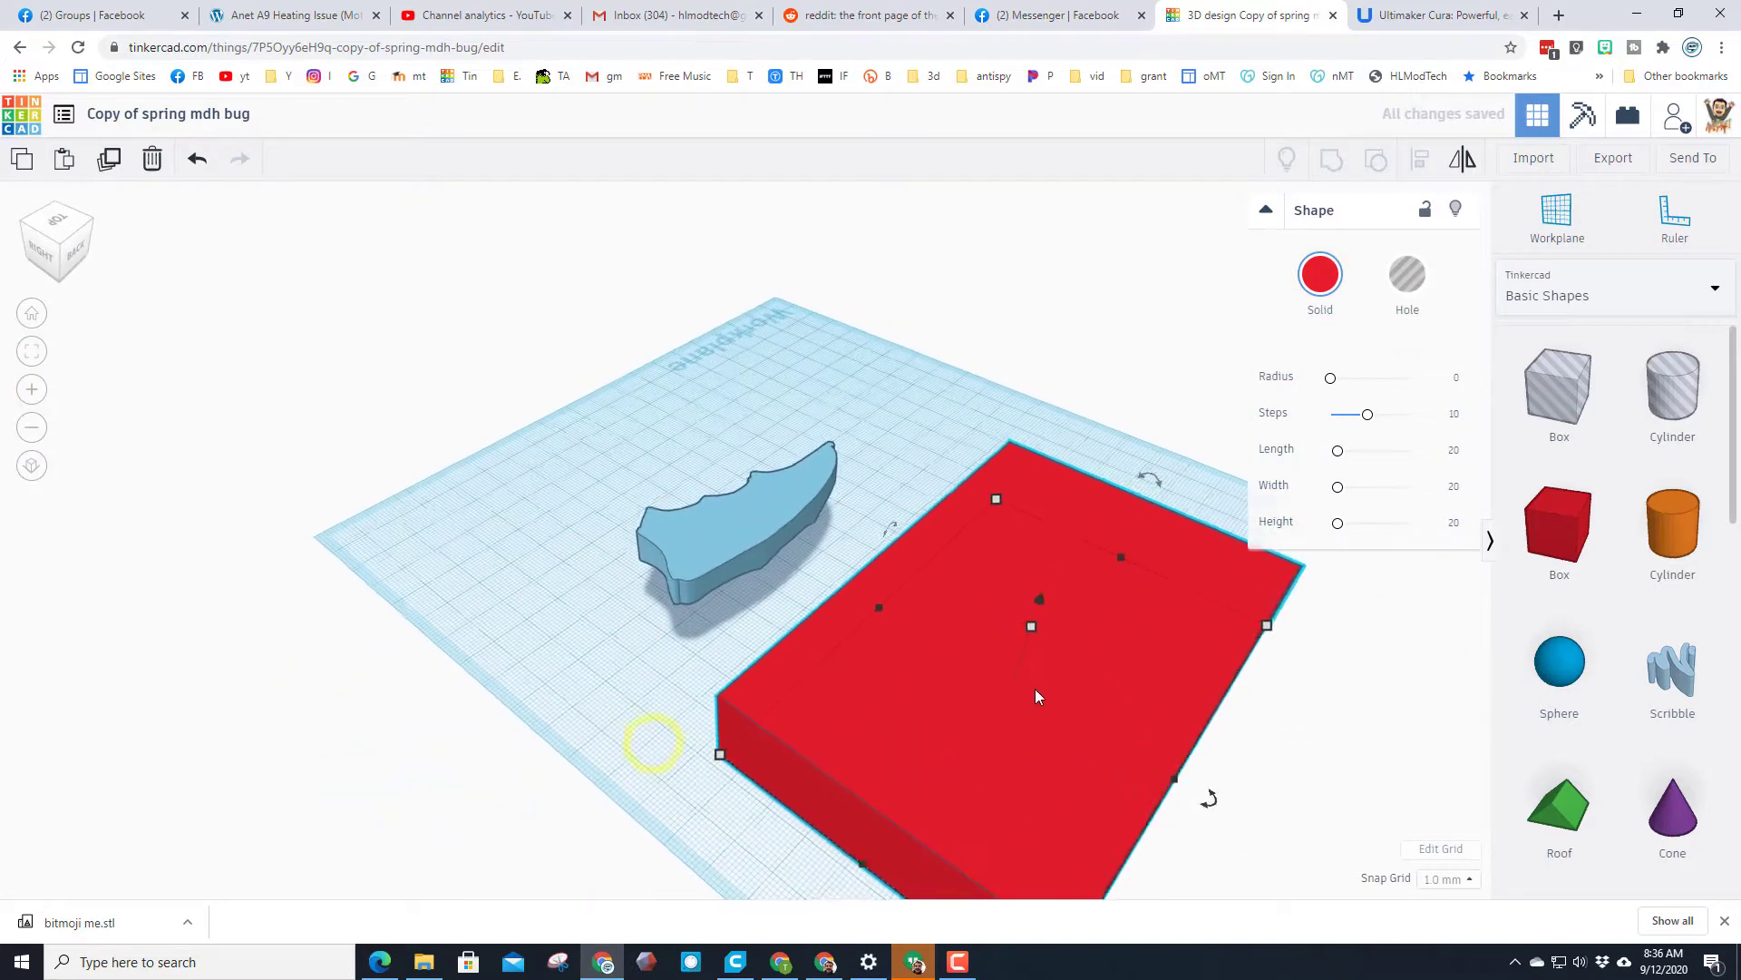
{"action": "left_click_drag", "start_coordinate": [939, 833], "coordinate": [958, 818]}
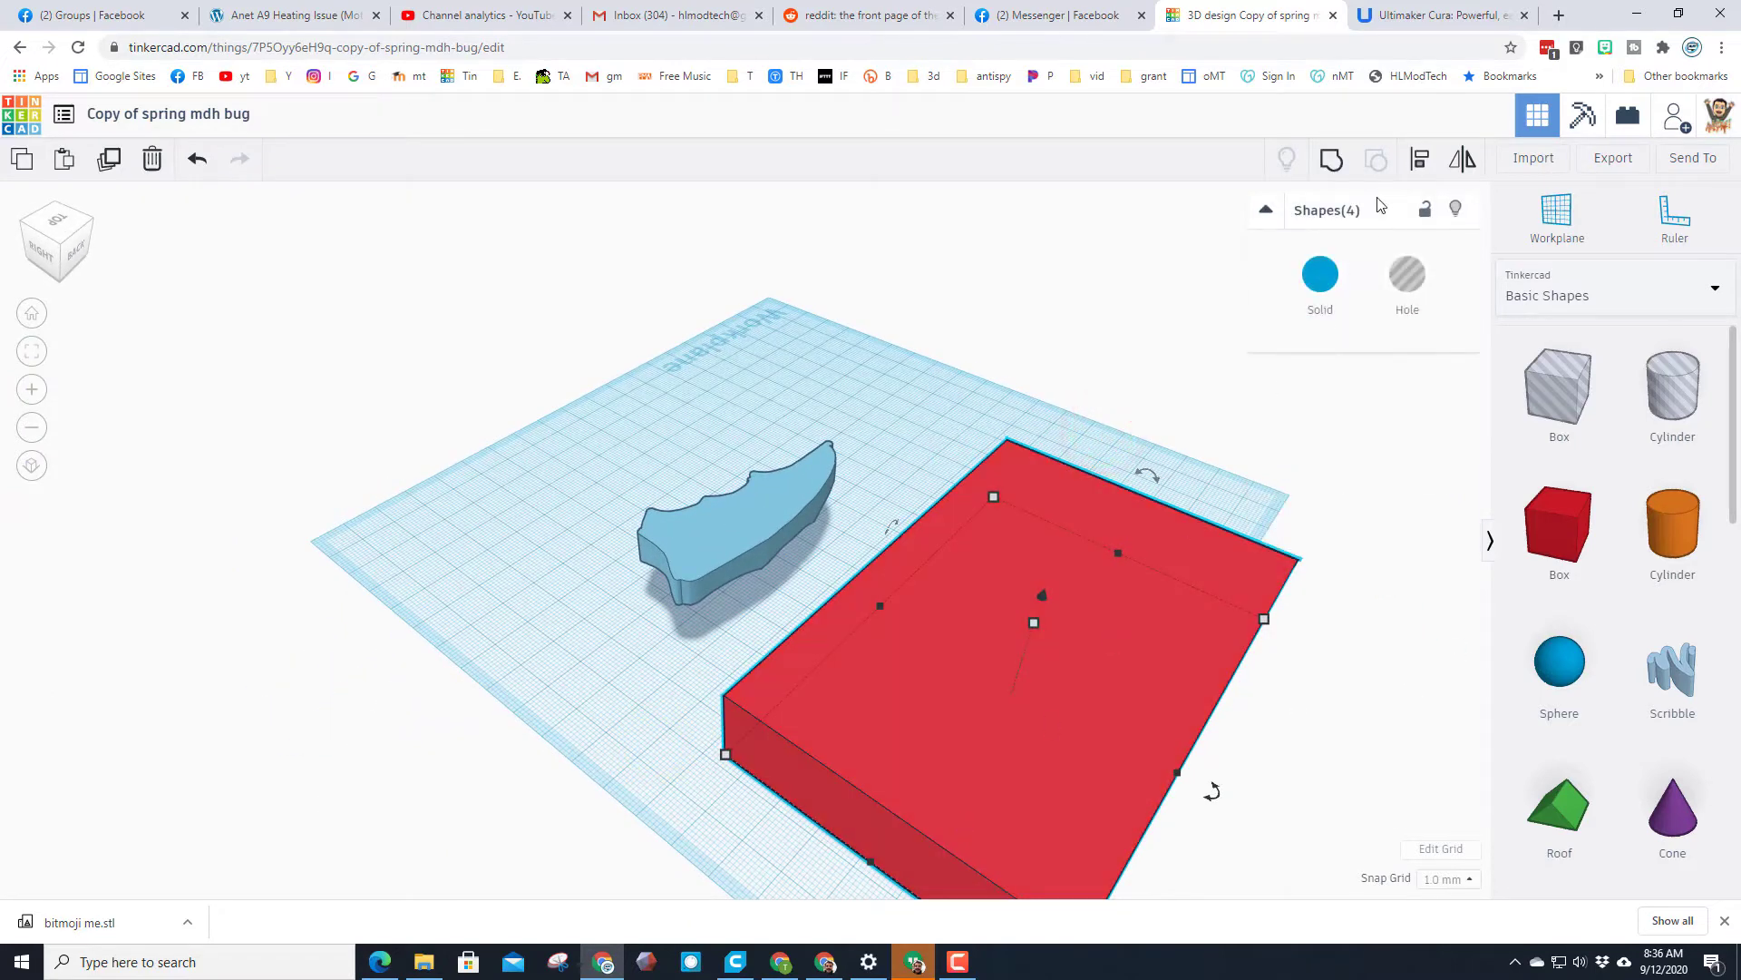
{"action": "left_click", "coordinate": [873, 747]}
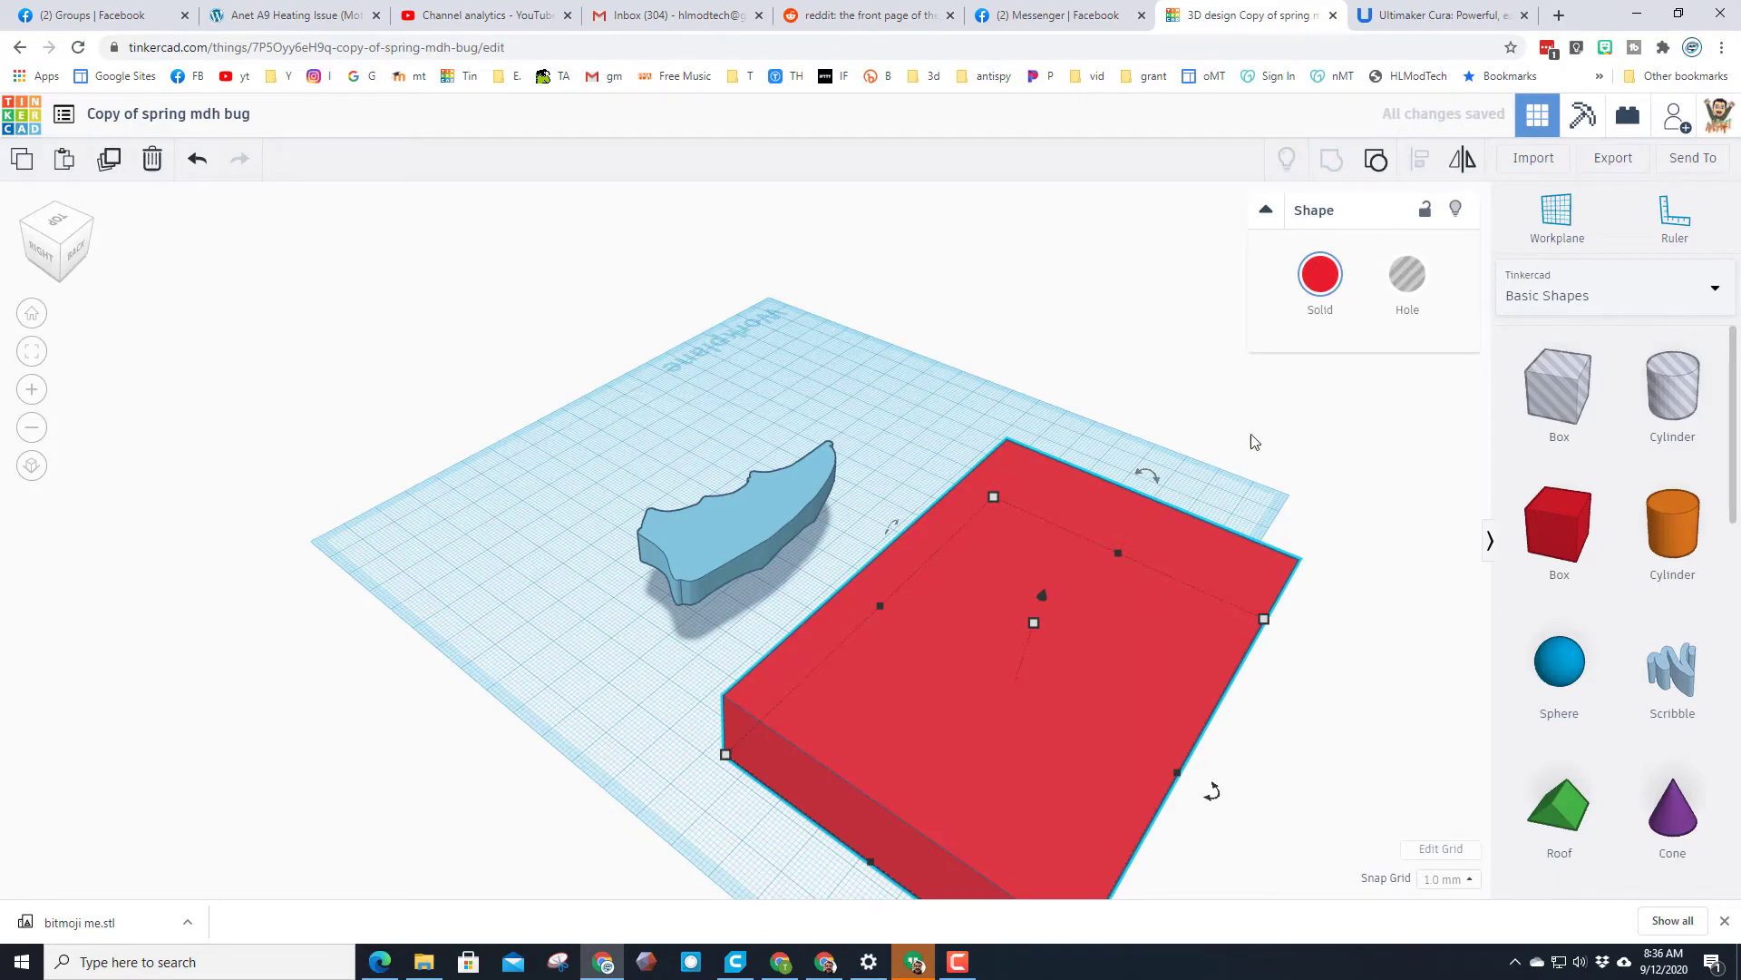
{"action": "right_click_drag", "start_coordinate": [1252, 441], "coordinate": [1353, 303]}
{"action": "left_click", "coordinate": [1388, 279]}
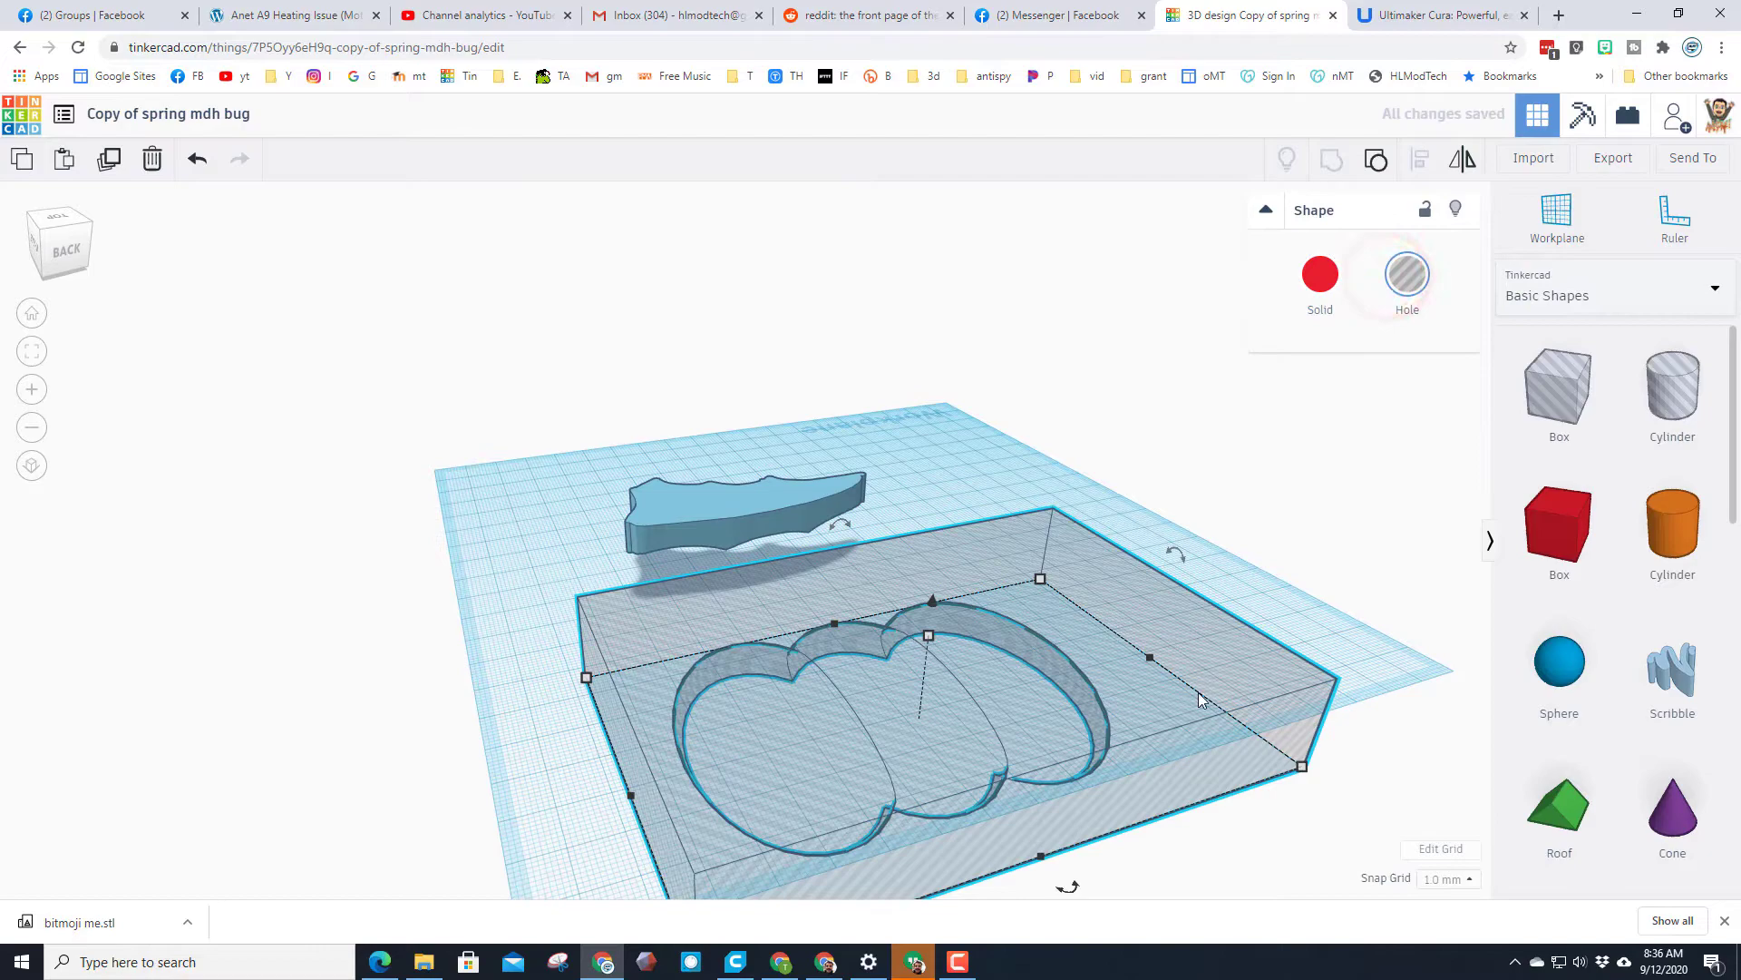
Position the box hole around the blade at -1.00 elevation and select both.
{"action": "left_click_drag", "start_coordinate": [1199, 699], "coordinate": [944, 496]}
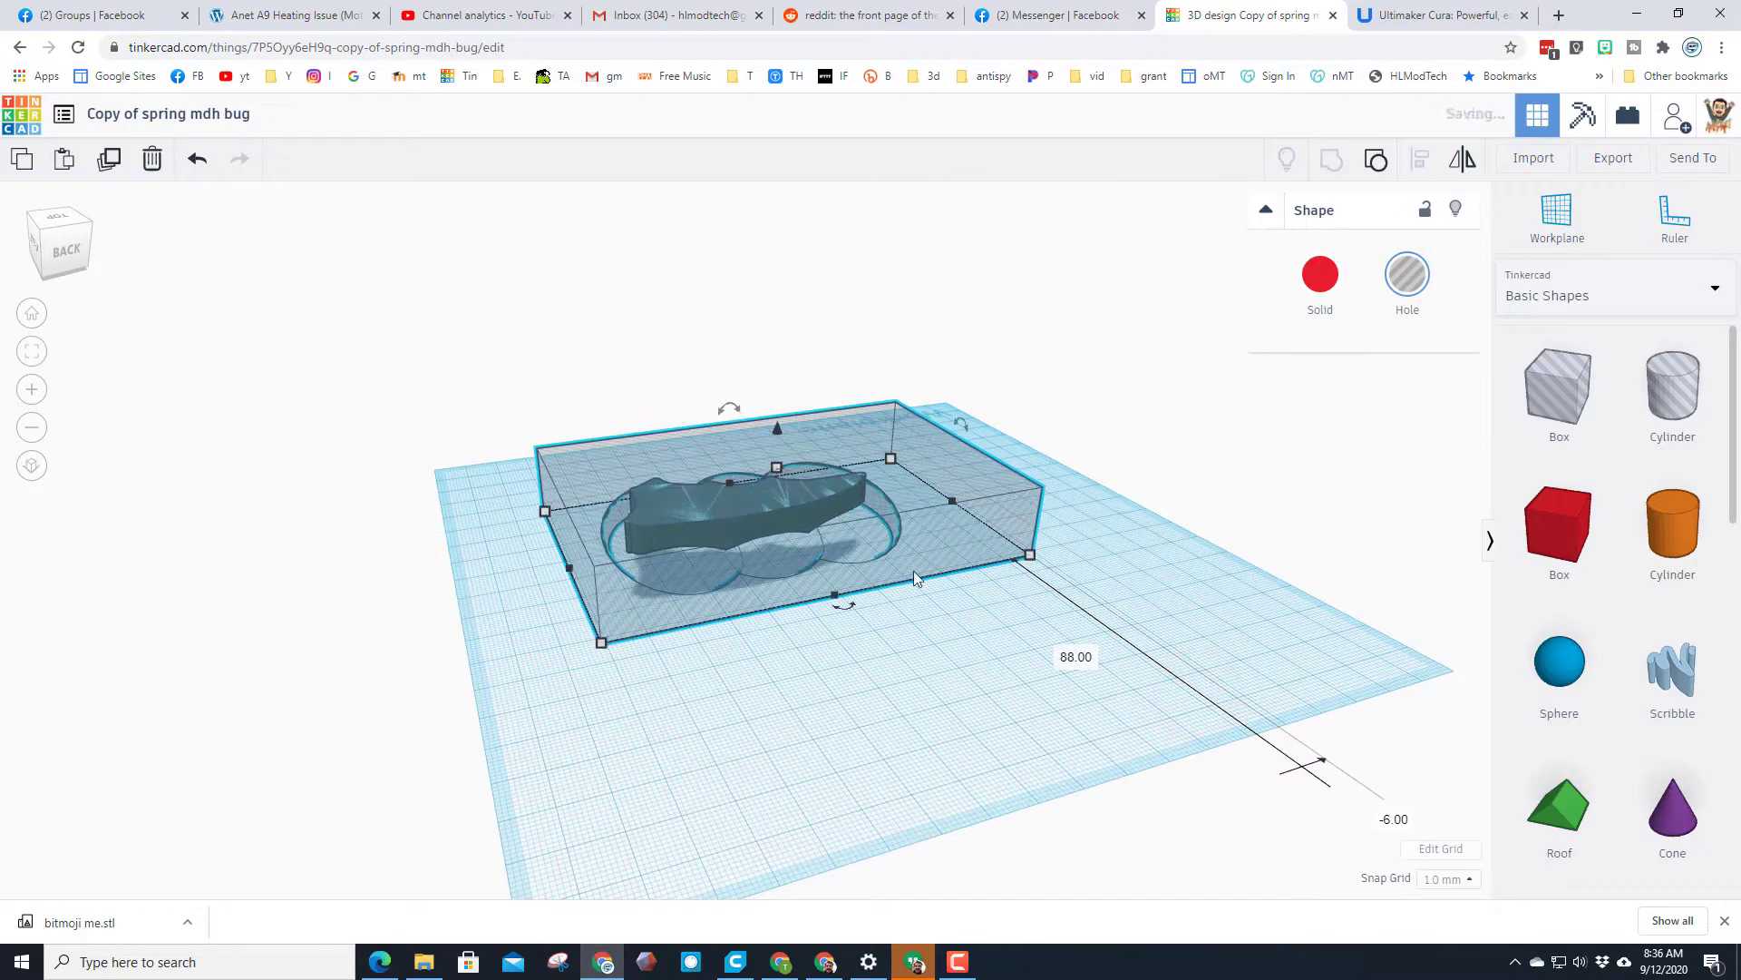
{"action": "right_click_drag", "start_coordinate": [914, 578], "coordinate": [1018, 587]}
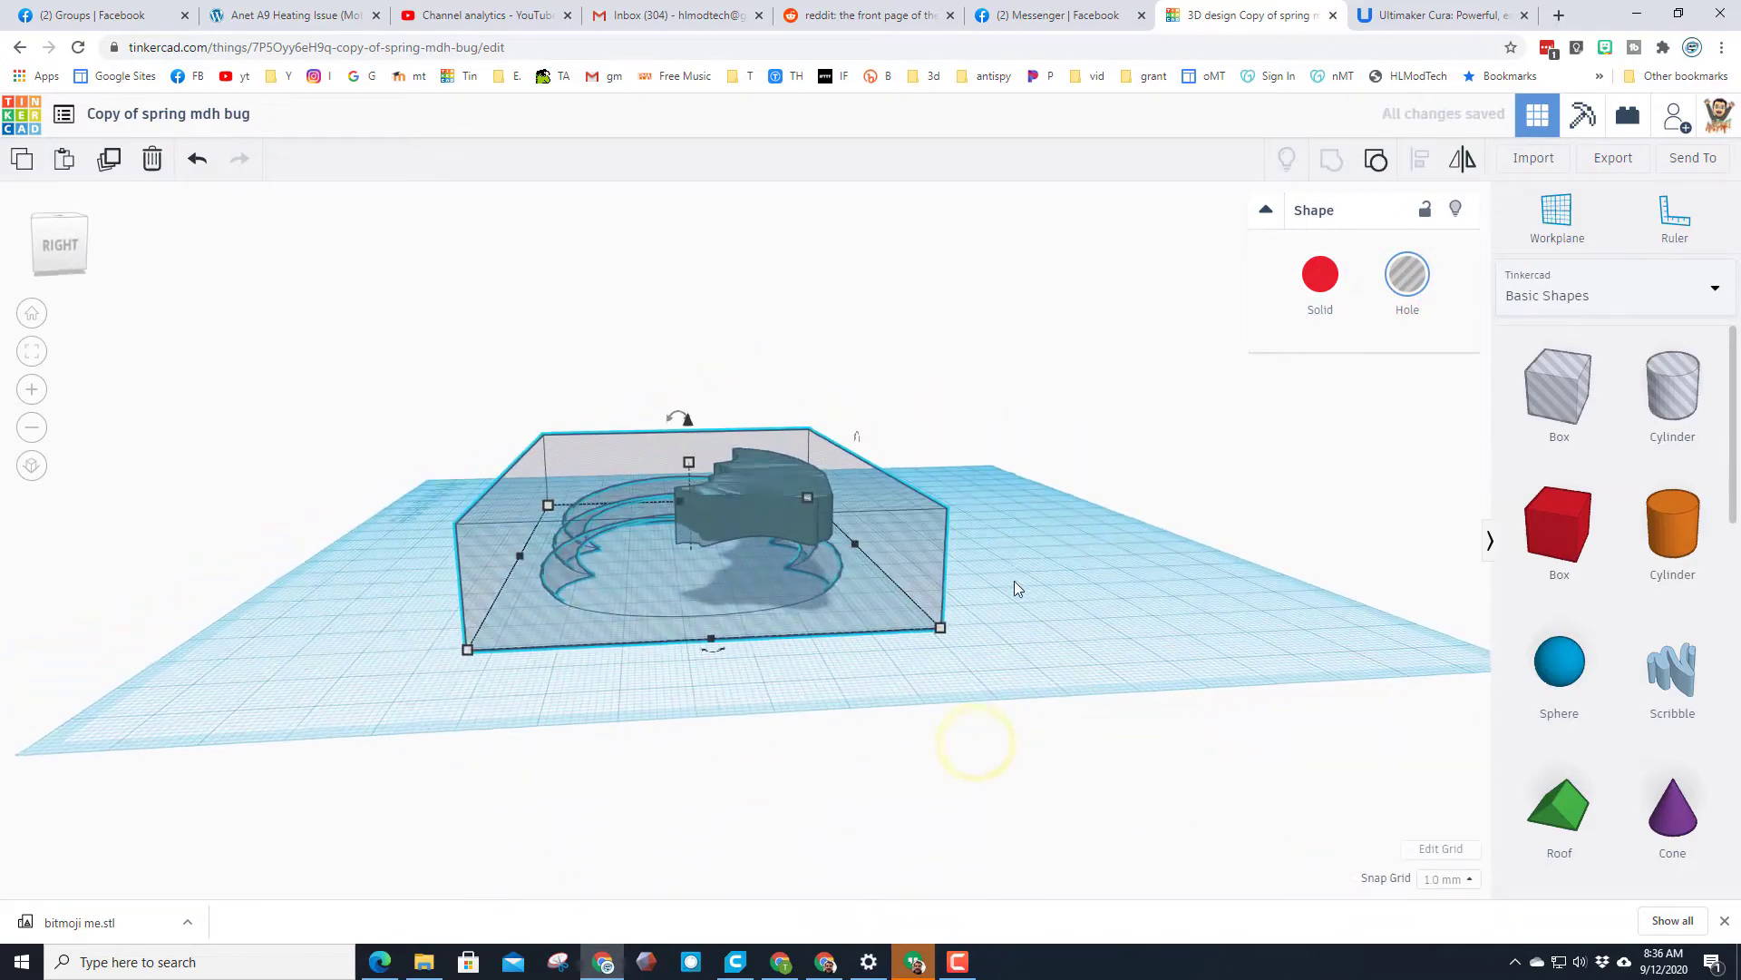
{"action": "left_click_drag", "start_coordinate": [876, 602], "coordinate": [941, 602]}
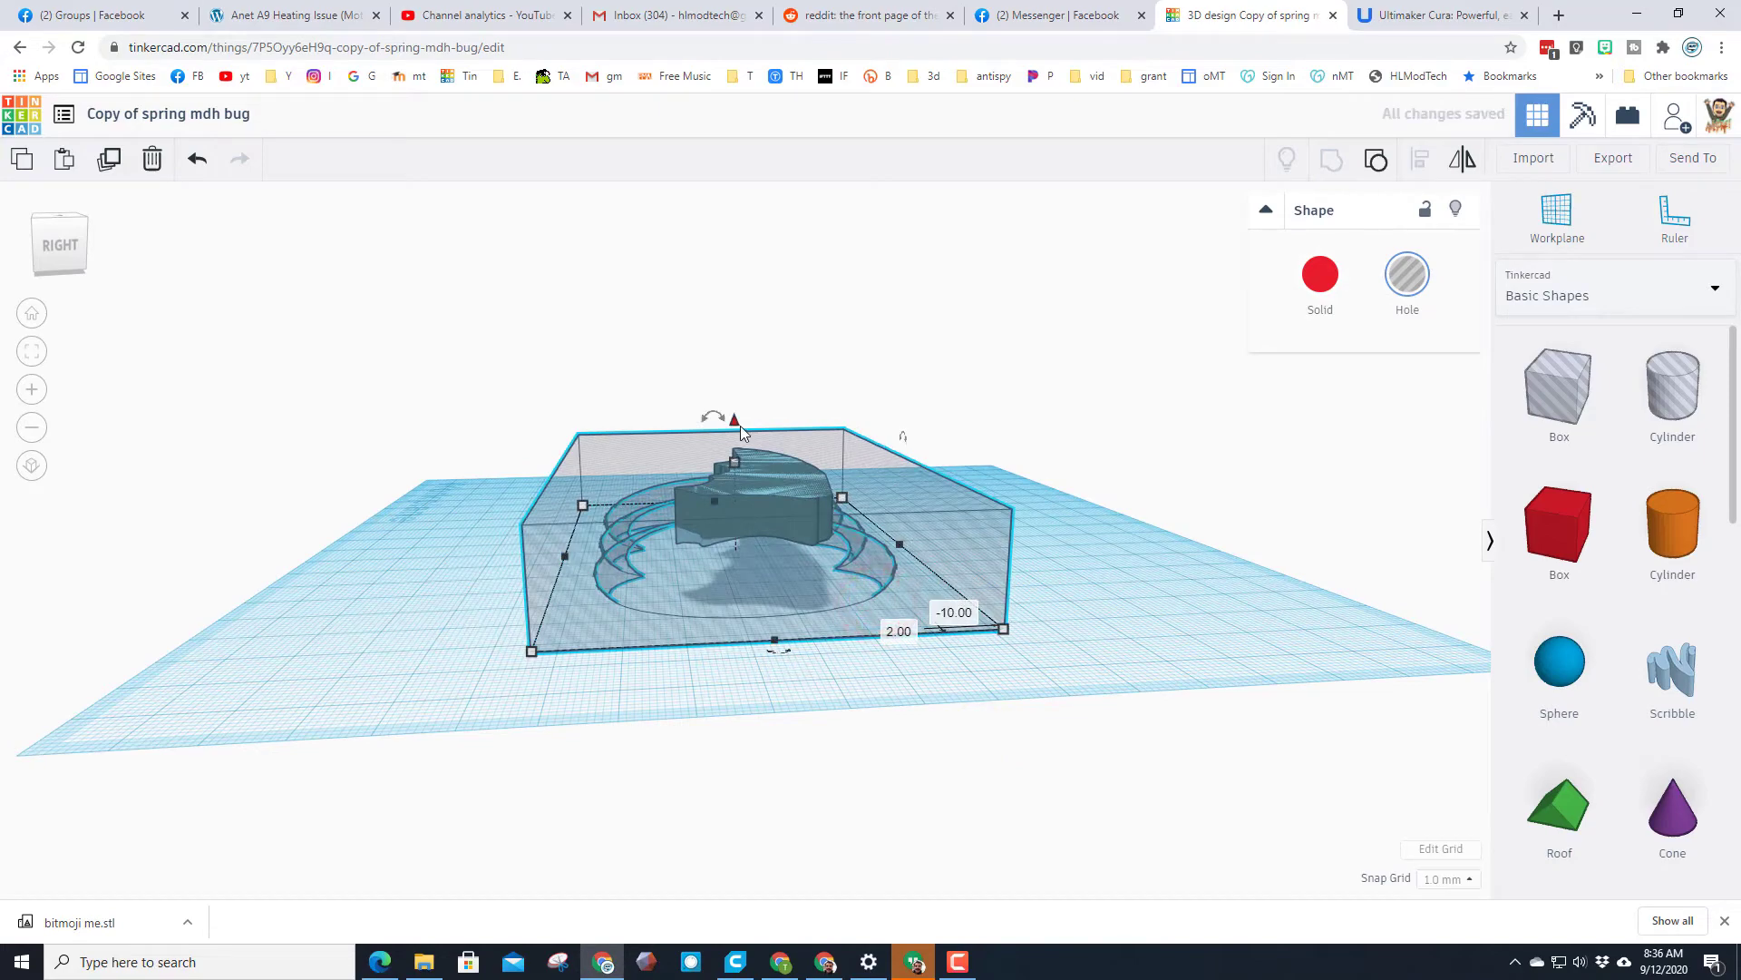
{"action": "left_click_drag", "start_coordinate": [740, 426], "coordinate": [737, 377]}
{"action": "right_click_drag", "start_coordinate": [824, 590], "coordinate": [716, 483]}
{"action": "left_click_drag", "start_coordinate": [687, 402], "coordinate": [684, 408]}
{"action": "scroll", "coordinate": [800, 550], "scroll_direction": "up", "scroll_amount": 3}
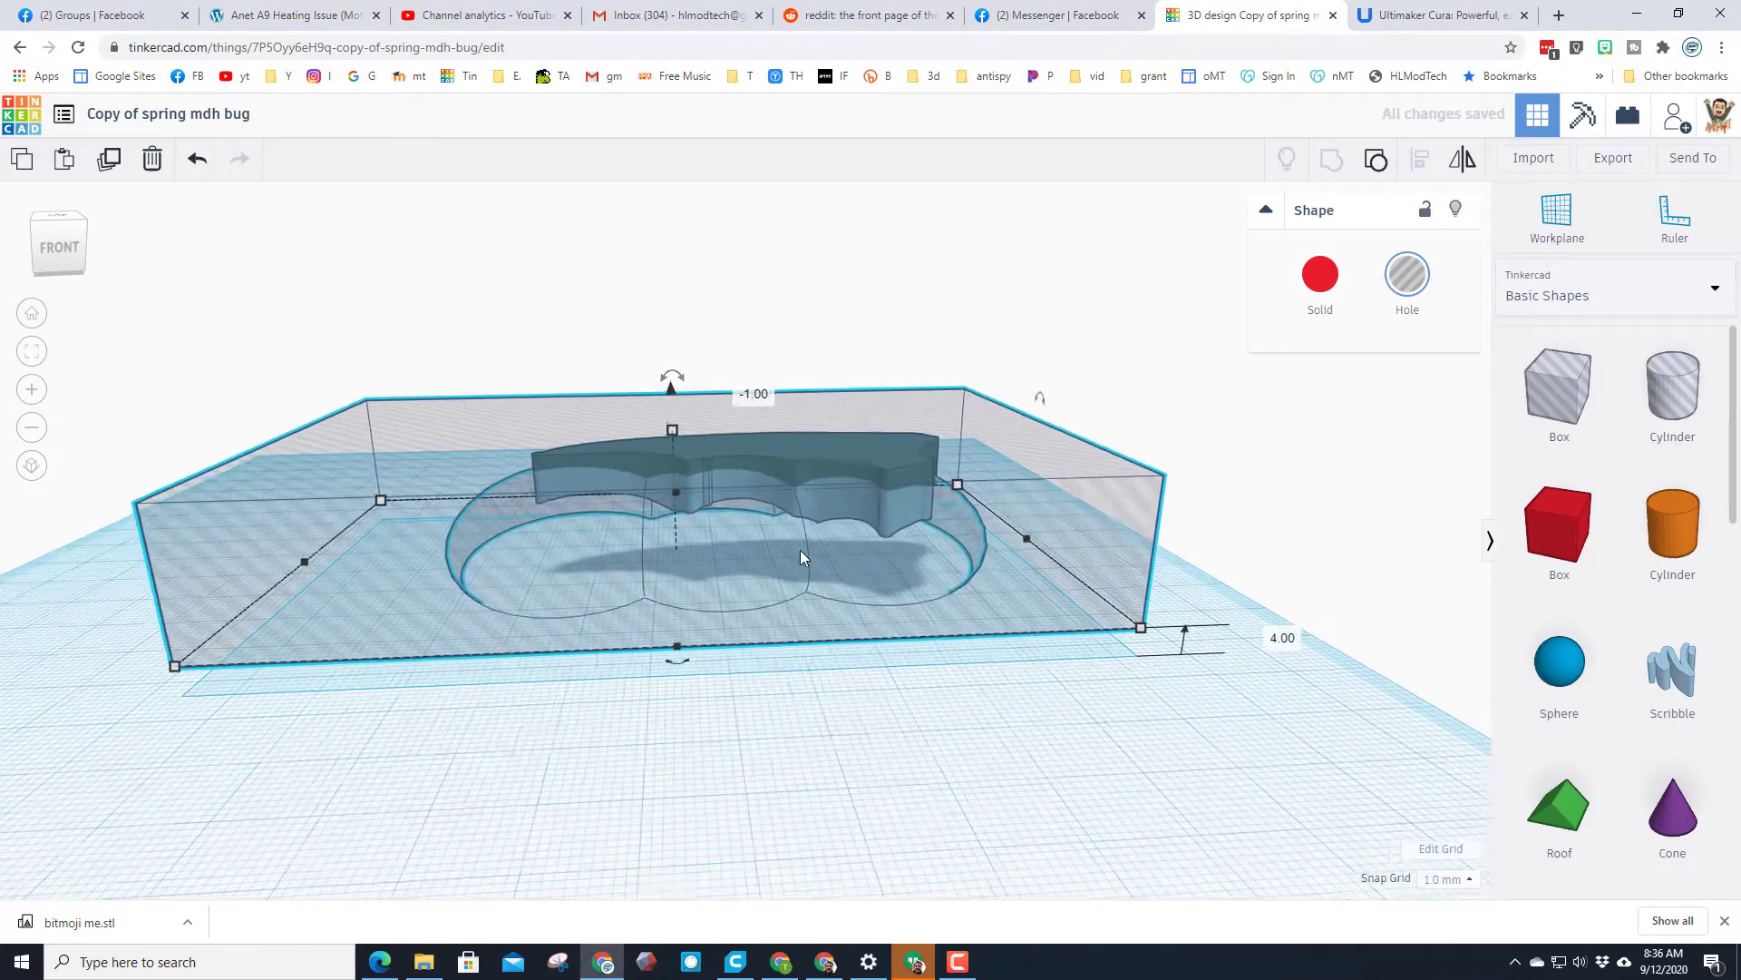
{"action": "key", "text": "Right"}
{"action": "key", "text": "Right"}
{"action": "key", "text": "Right"}
{"action": "key", "text": "Right"}
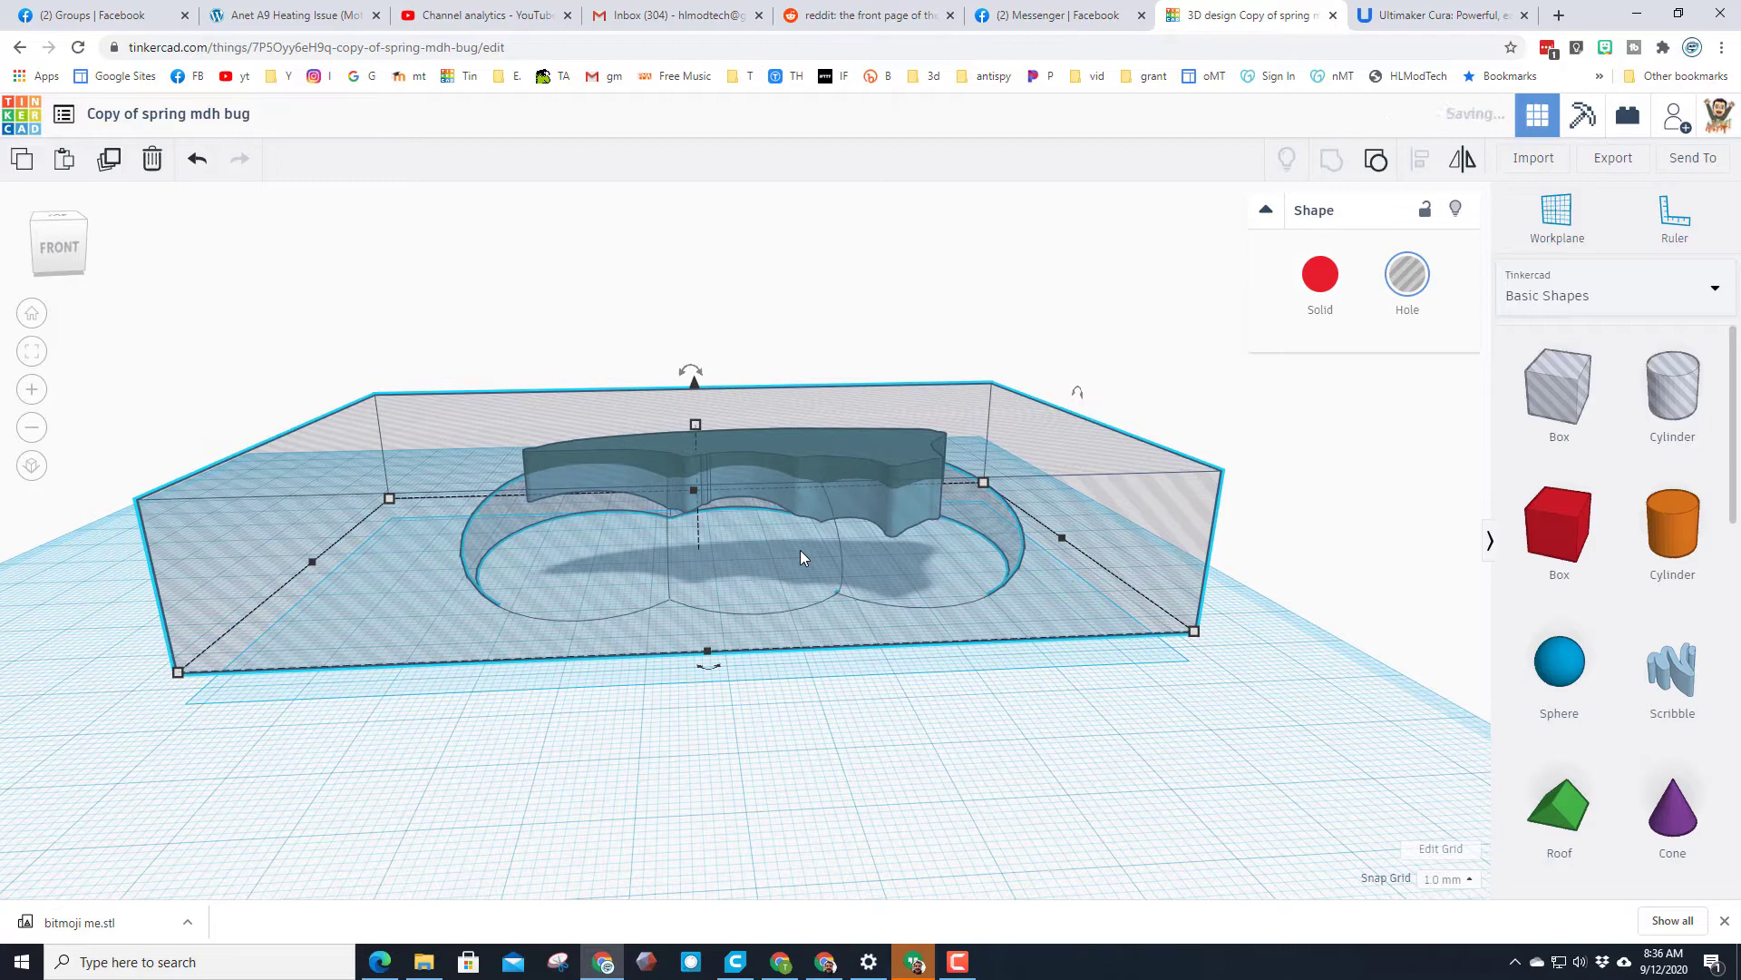
{"action": "key", "text": "Left"}
{"action": "key", "text": "Left"}
{"action": "key", "text": "Left"}
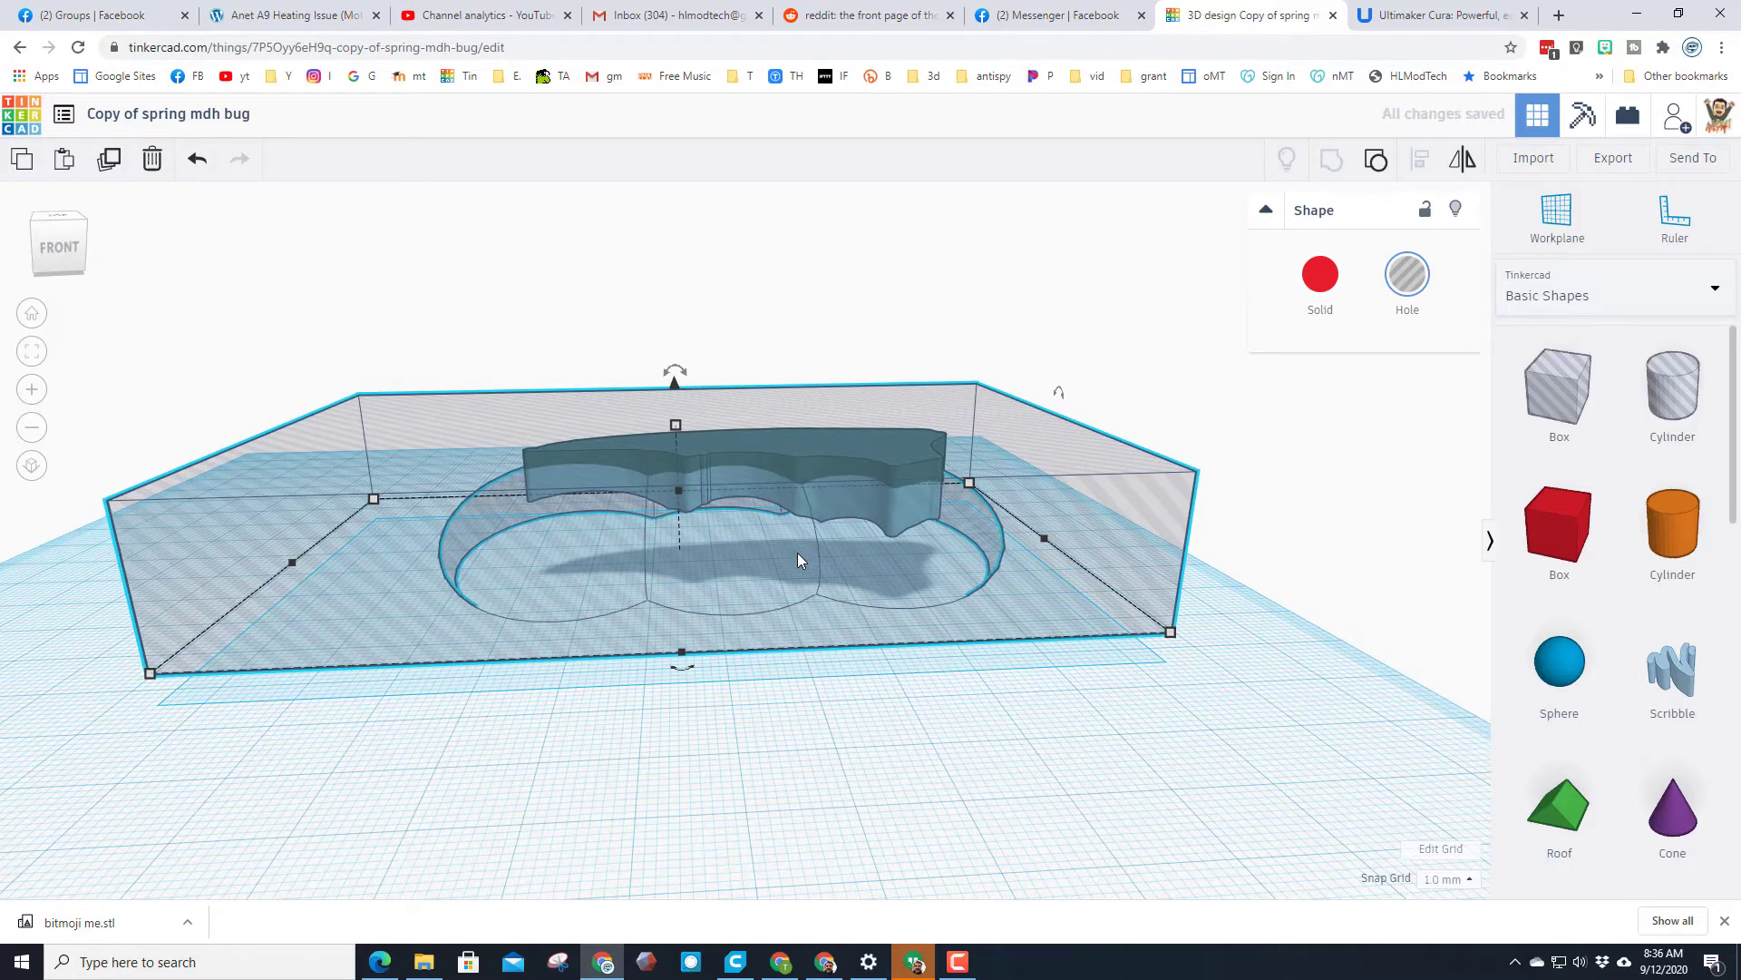
{"action": "left_click", "coordinate": [827, 319]}
{"action": "key", "text": "ctrl+a"}
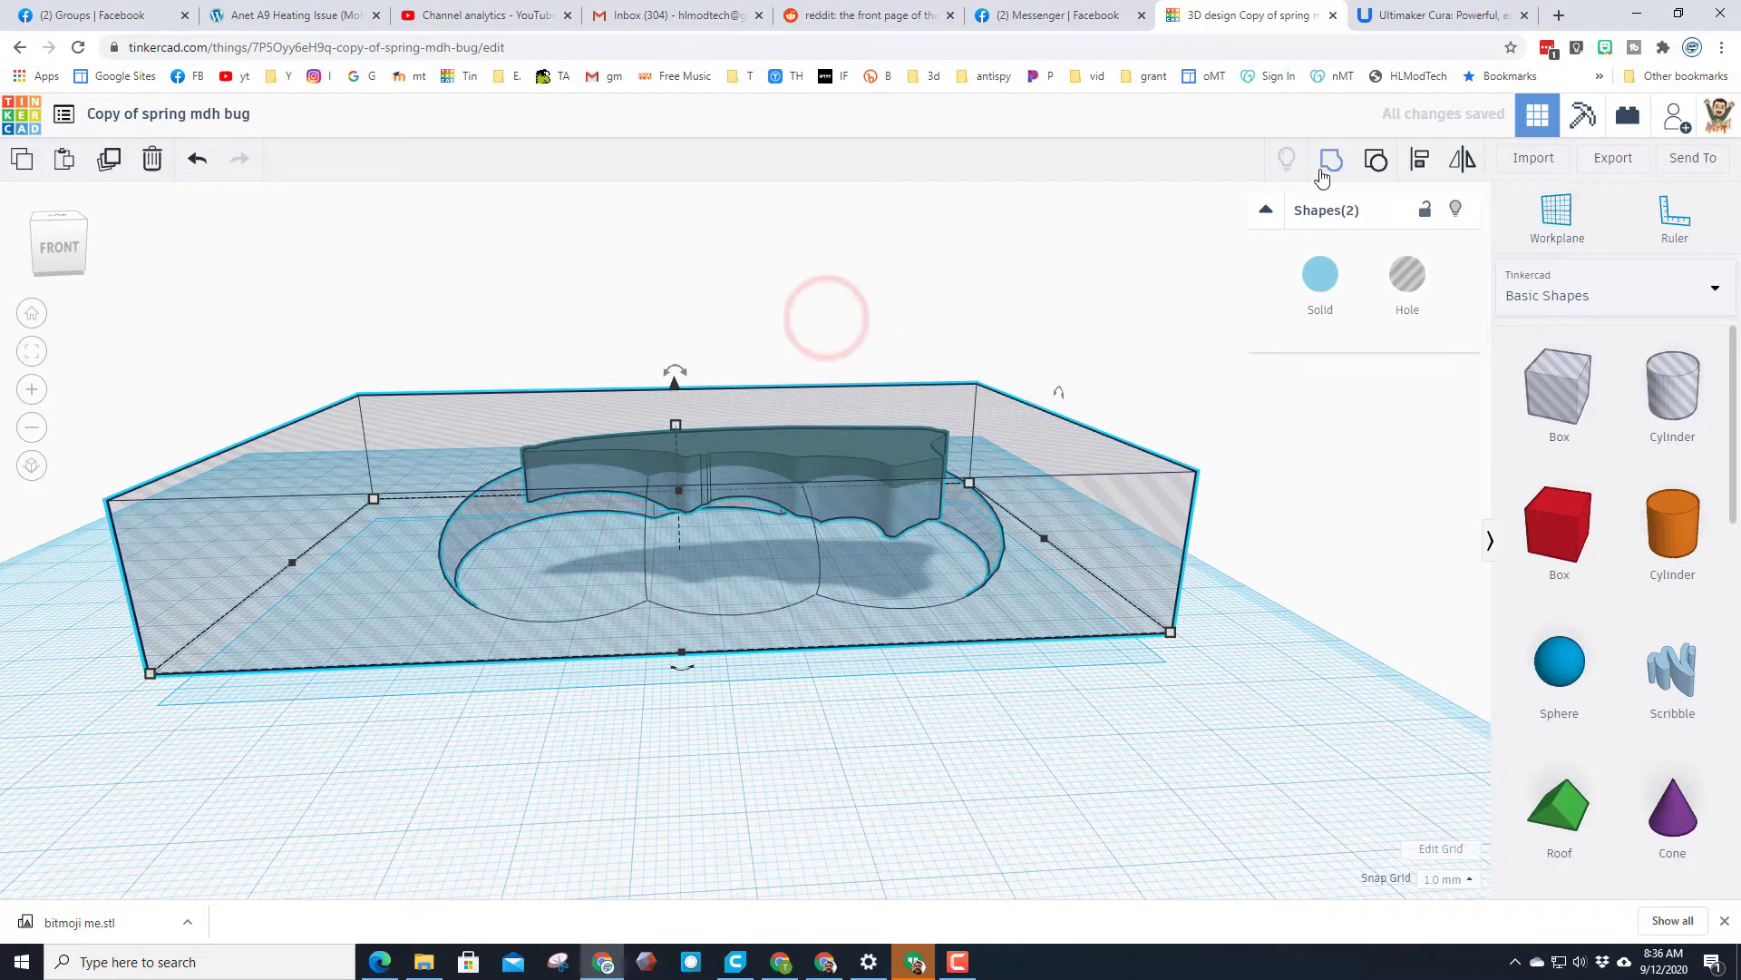
Group the blade with the box hole and resize the wing to about 4.20 mm thick.
{"action": "left_click", "coordinate": [1324, 167]}
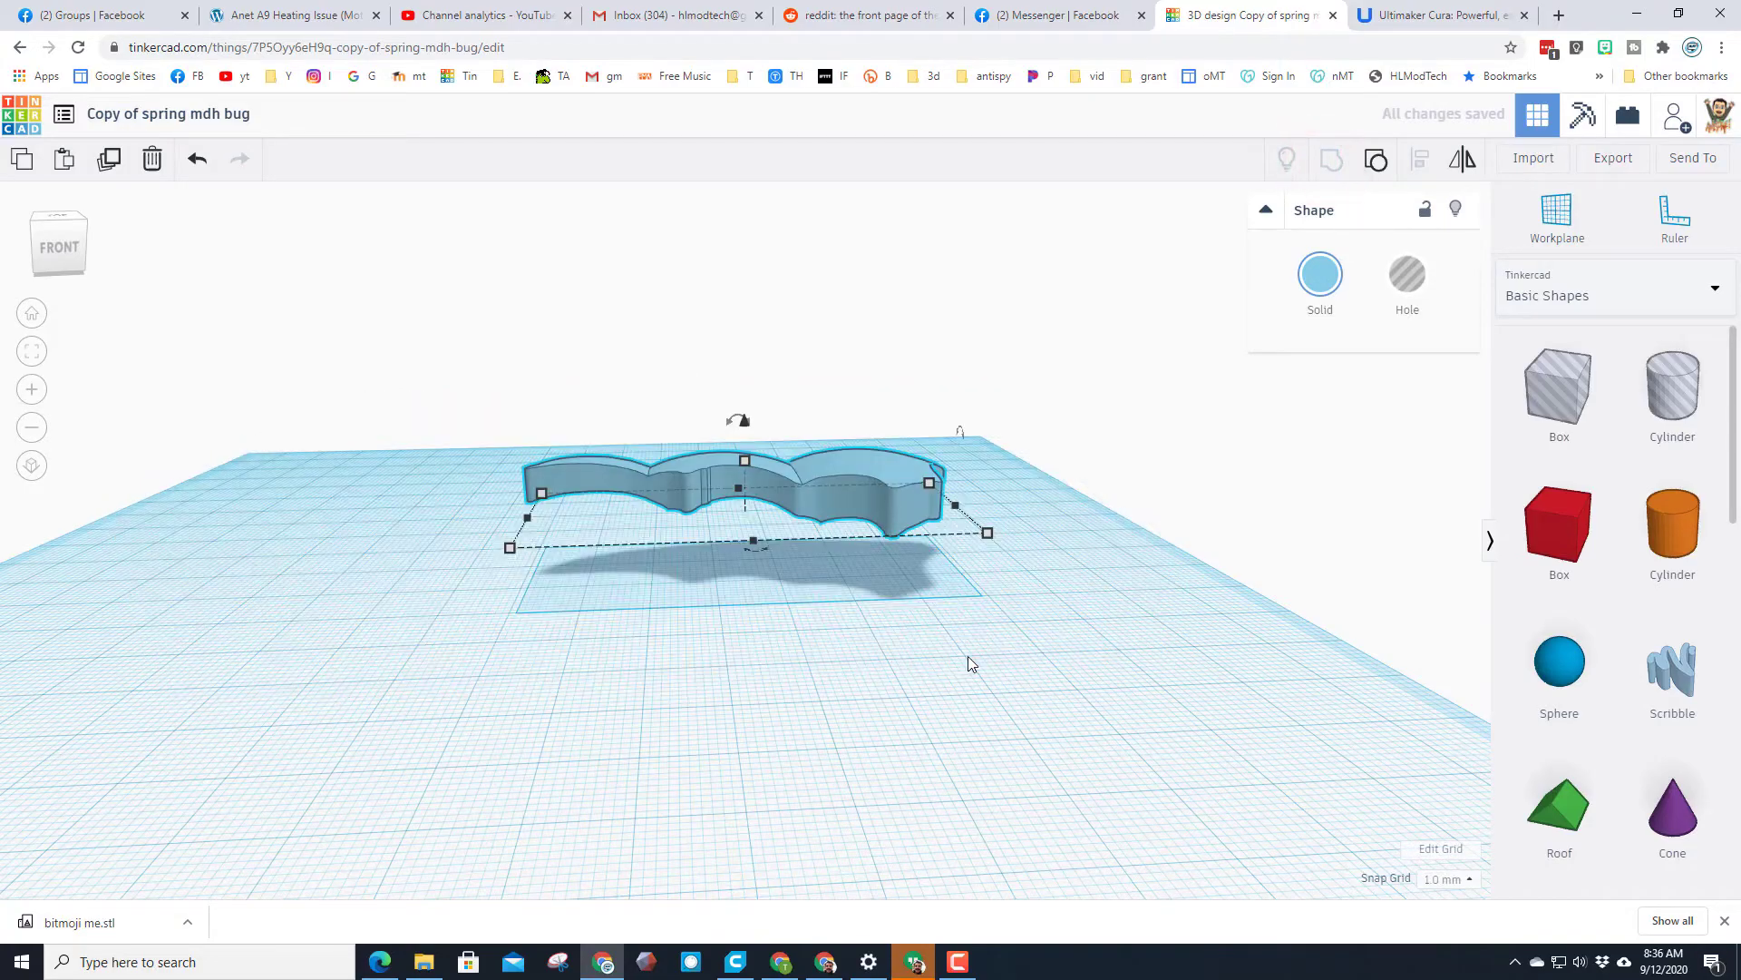
{"action": "right_click_drag", "start_coordinate": [912, 636], "coordinate": [903, 438]}
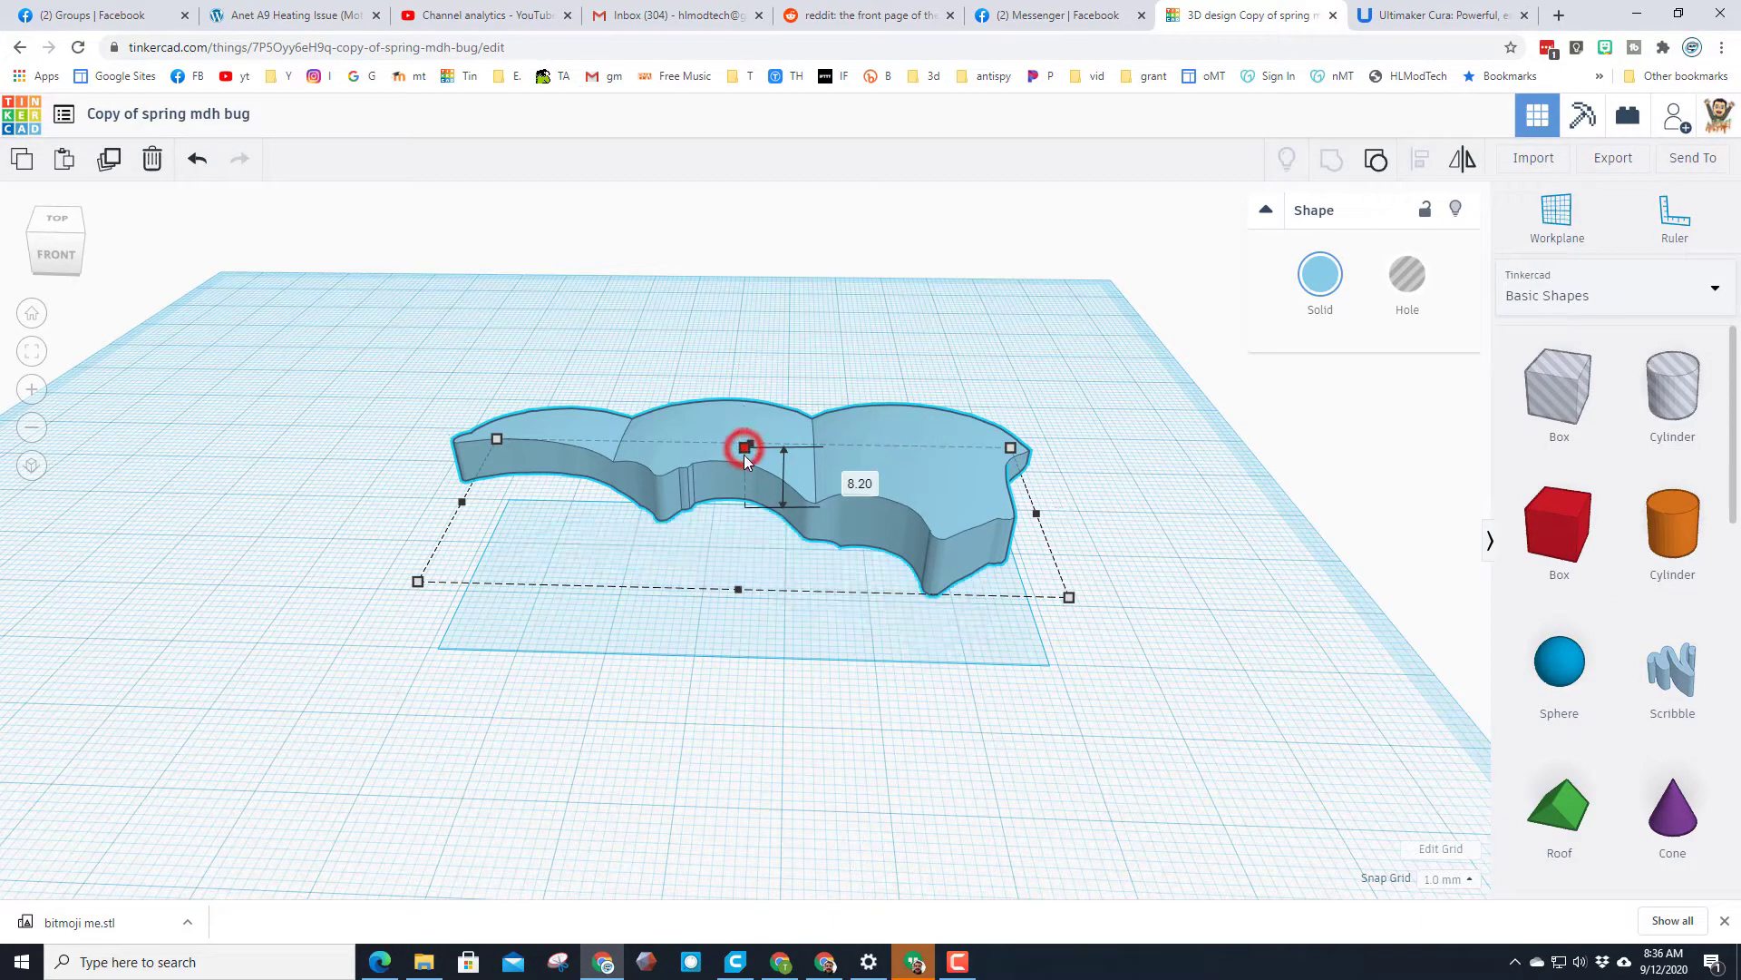
{"action": "left_click_drag", "start_coordinate": [745, 456], "coordinate": [744, 484]}
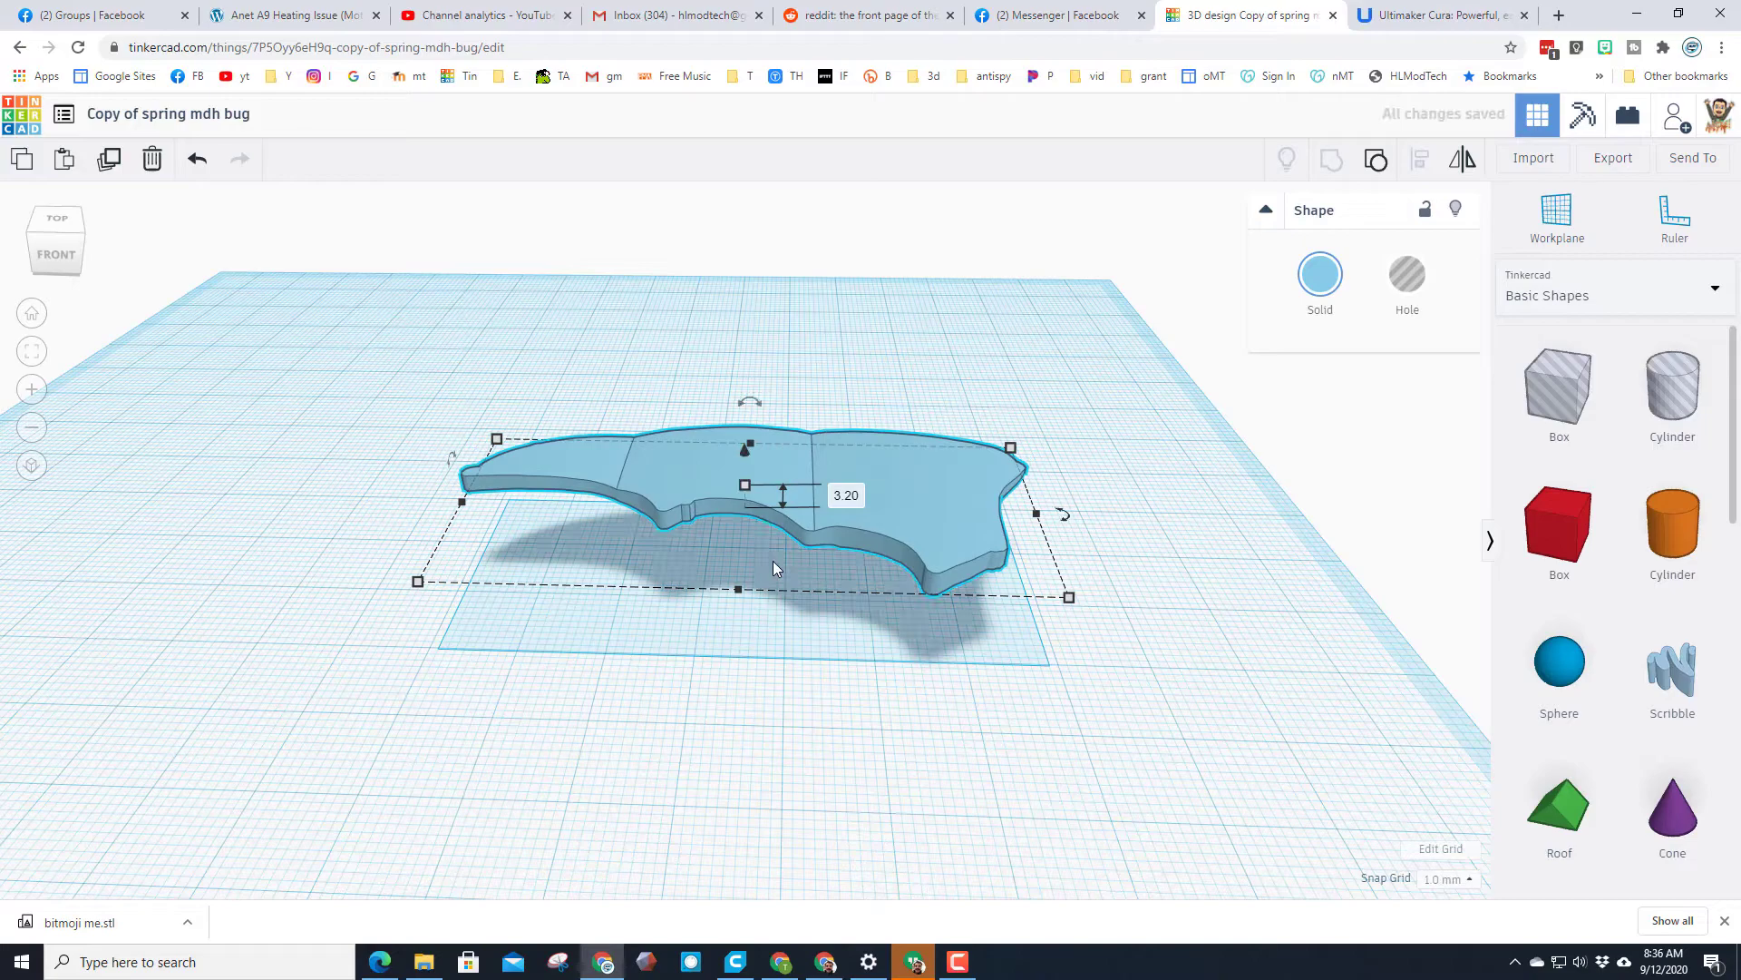
{"action": "right_click_drag", "start_coordinate": [772, 561], "coordinate": [764, 463]}
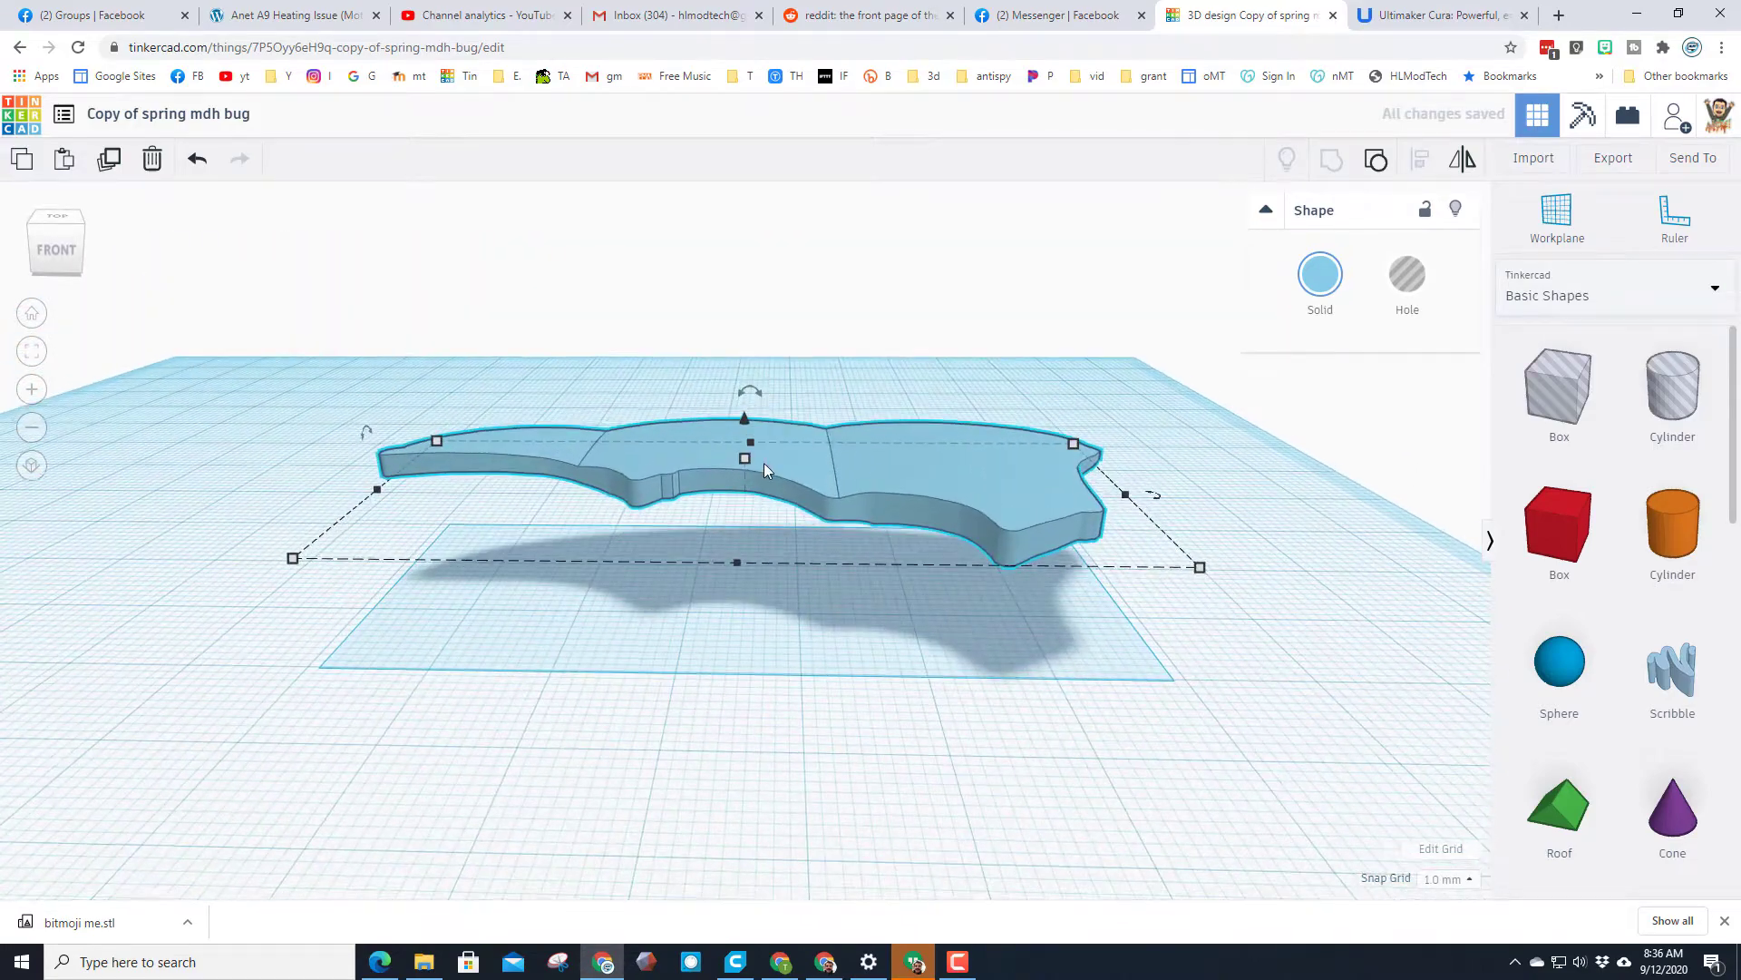
{"action": "left_click_drag", "start_coordinate": [747, 463], "coordinate": [743, 432]}
{"action": "right_click_drag", "start_coordinate": [743, 433], "coordinate": [754, 483]}
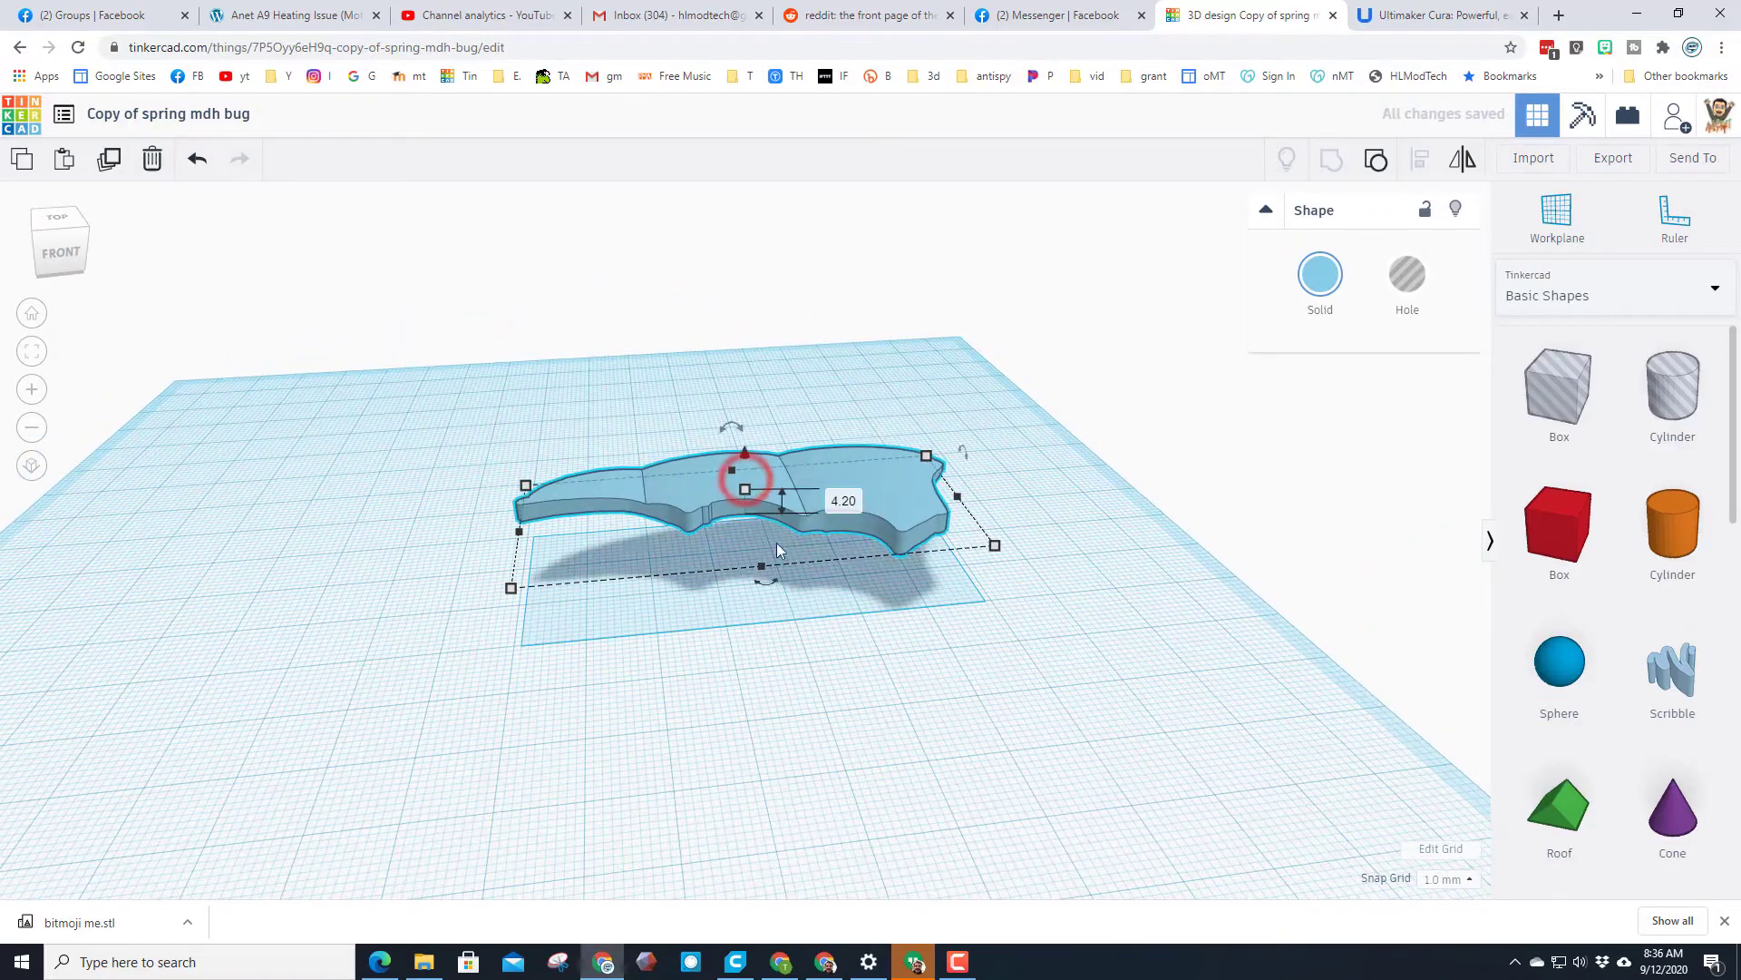
{"action": "right_click_drag", "start_coordinate": [776, 542], "coordinate": [1245, 334]}
Colour the wing red and show the hidden spring bug again.
{"action": "left_click", "coordinate": [1303, 281]}
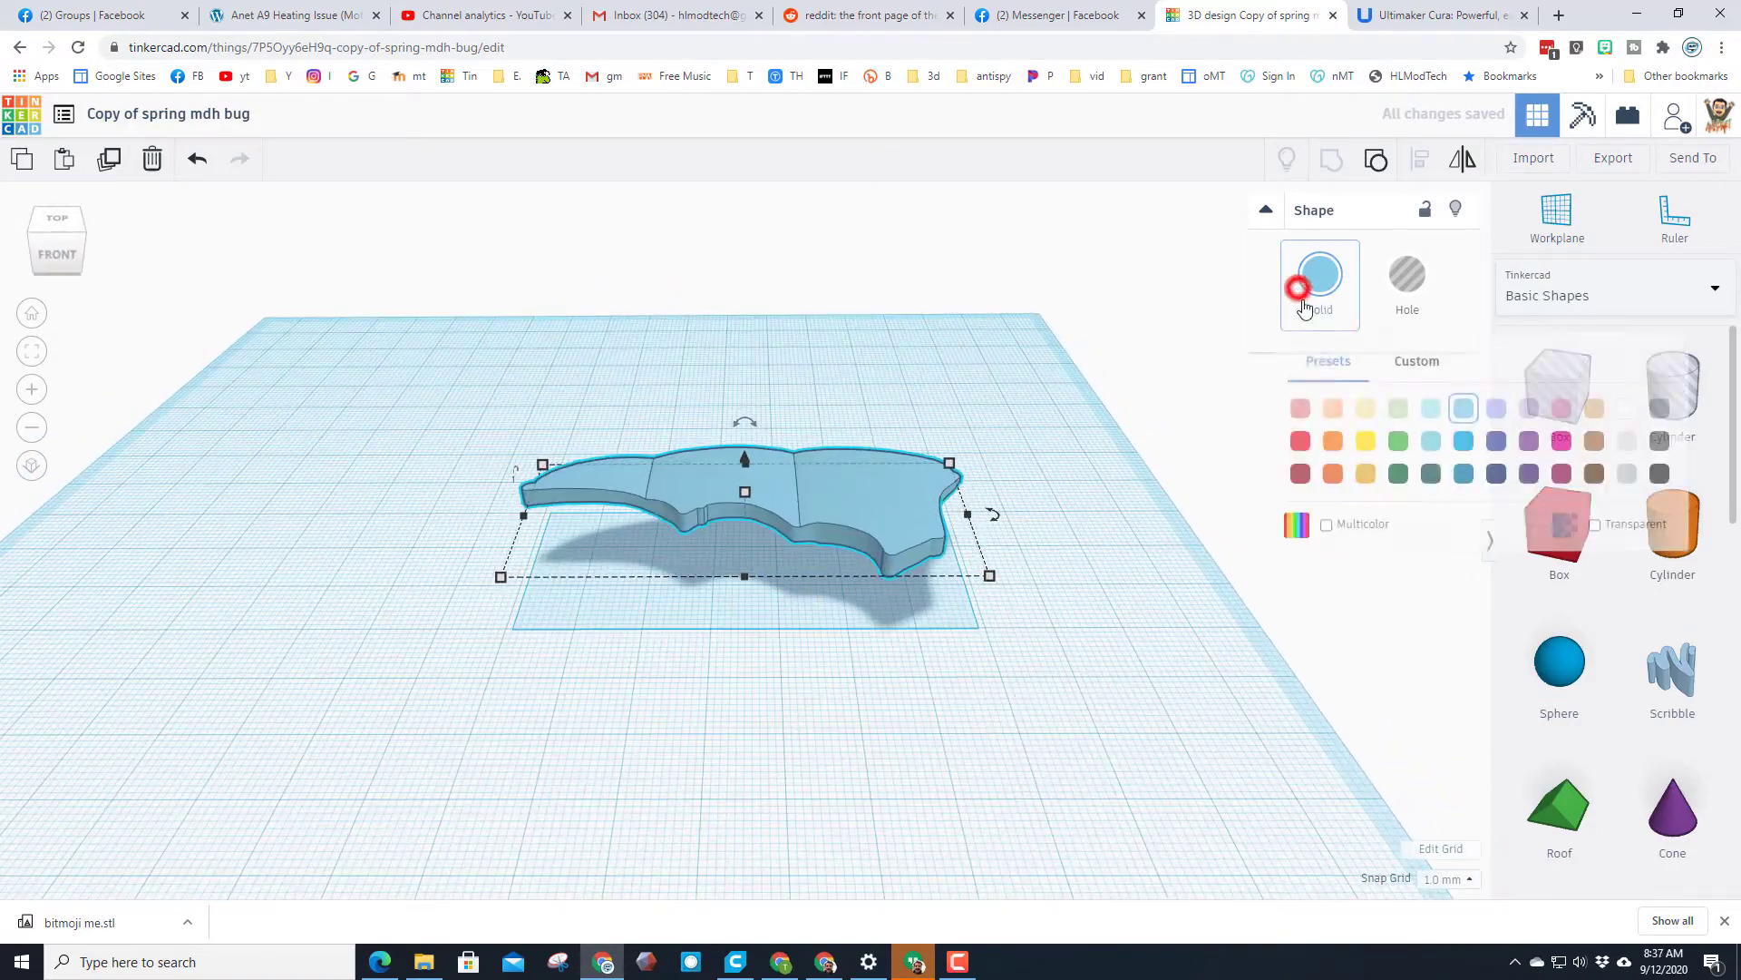
{"action": "left_click", "coordinate": [1302, 442]}
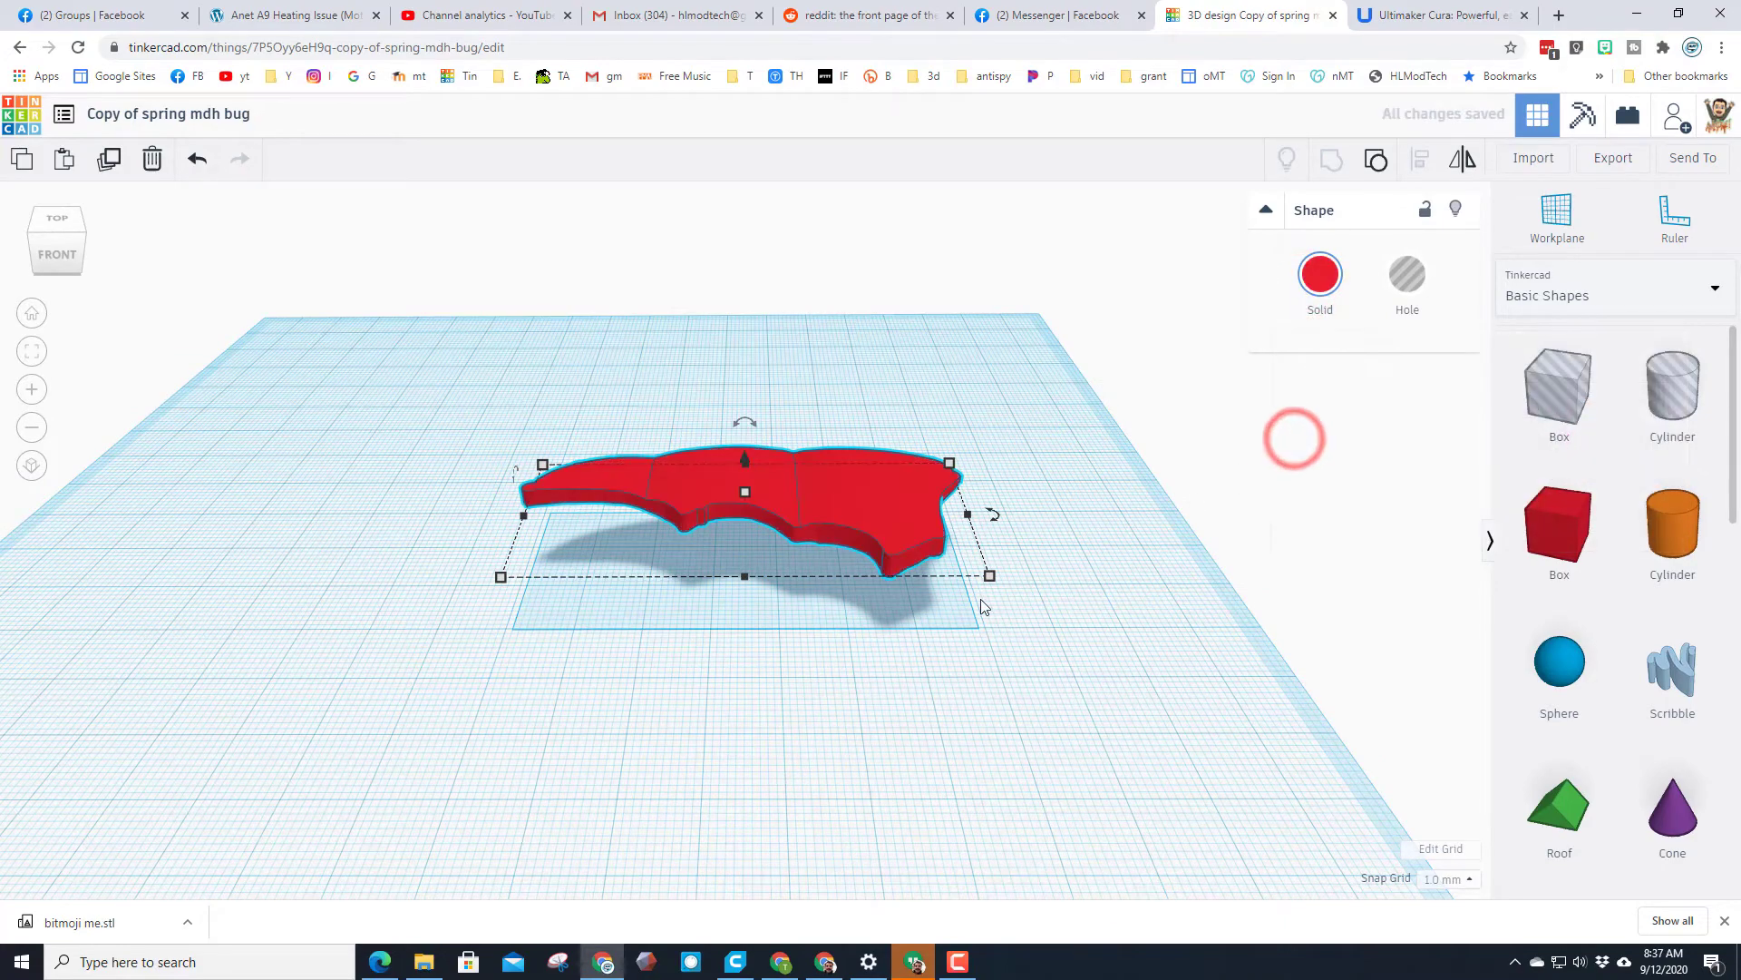
{"action": "key", "text": "Escape"}
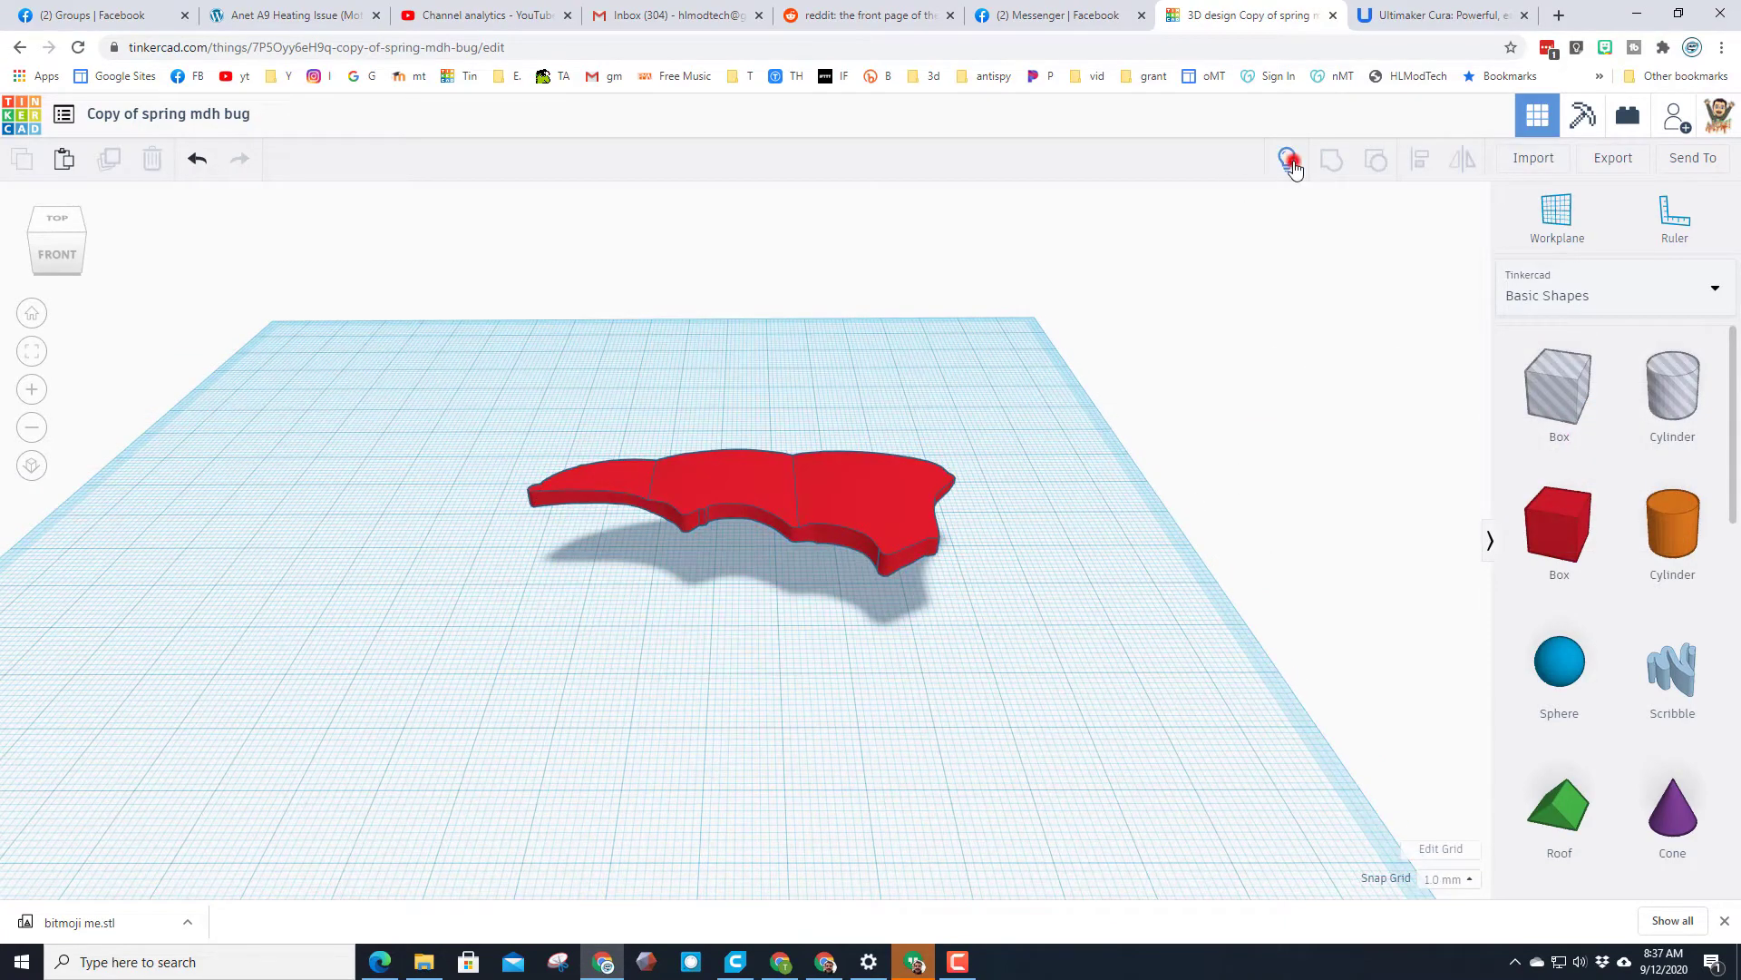
{"action": "left_click", "coordinate": [1289, 161]}
{"action": "right_click_drag", "start_coordinate": [1135, 291], "coordinate": [902, 551]}
Mirror the red wing and resize it to 135.05 long by 49.19 wide.
{"action": "left_click", "coordinate": [773, 531]}
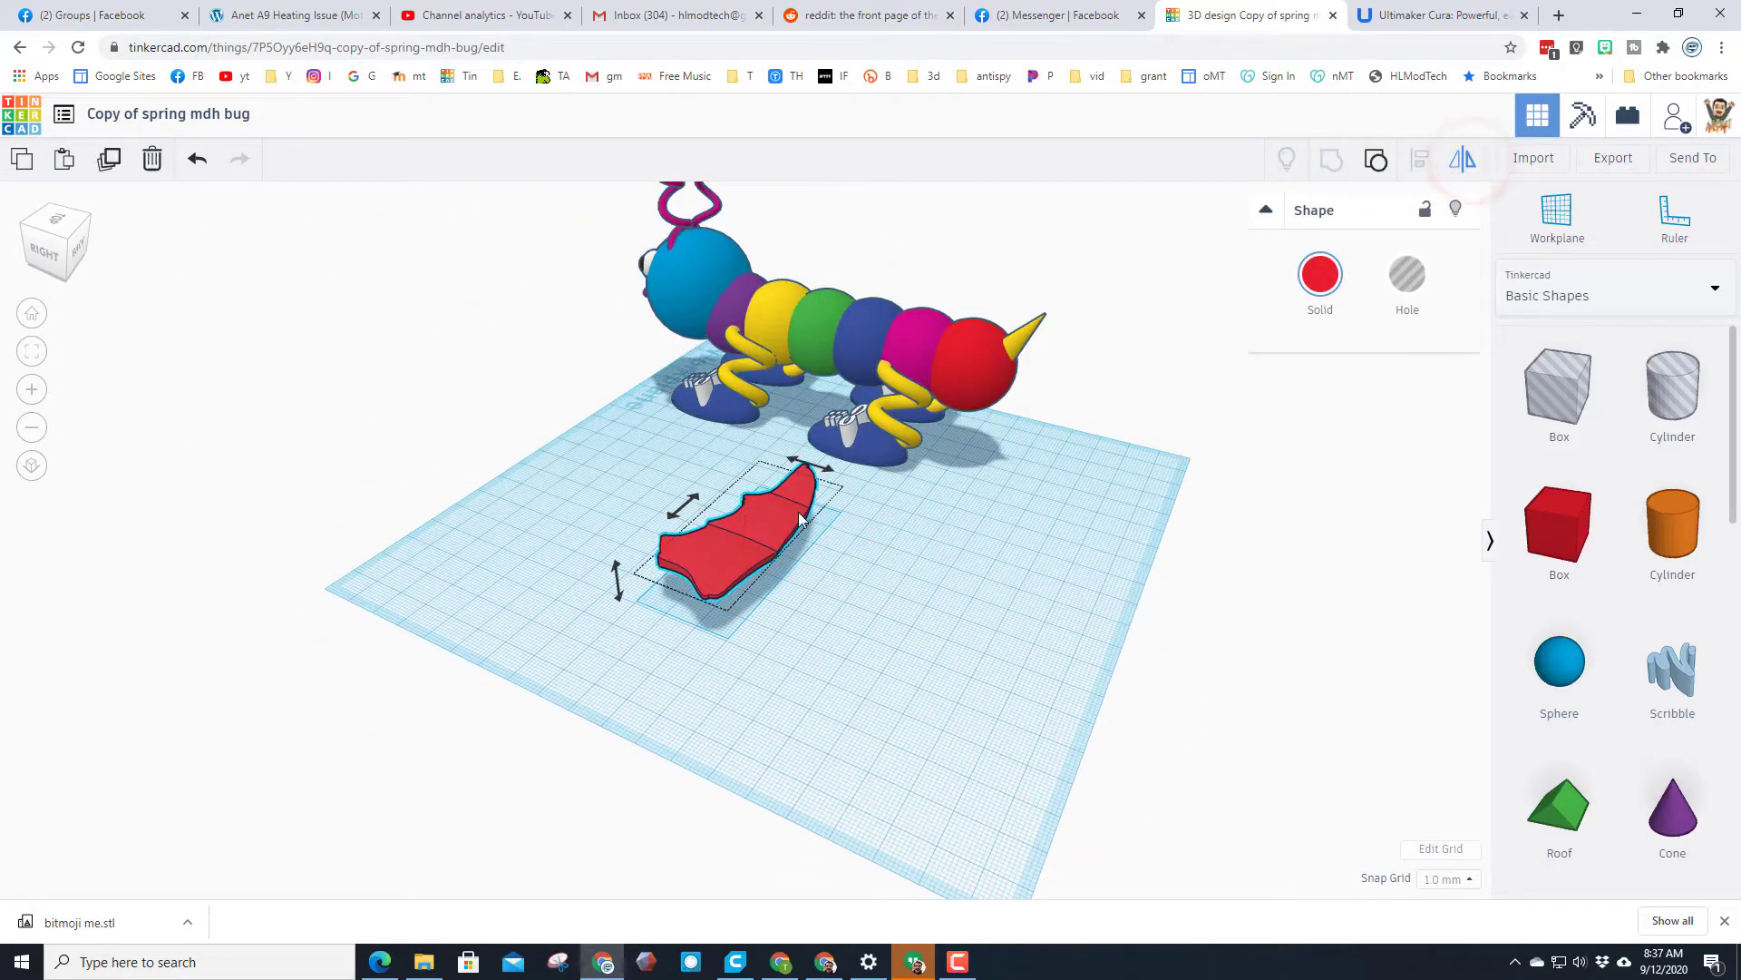
{"action": "left_click", "coordinate": [809, 461]}
{"action": "left_click", "coordinate": [863, 602]}
{"action": "right_click_drag", "start_coordinate": [917, 603], "coordinate": [718, 562]}
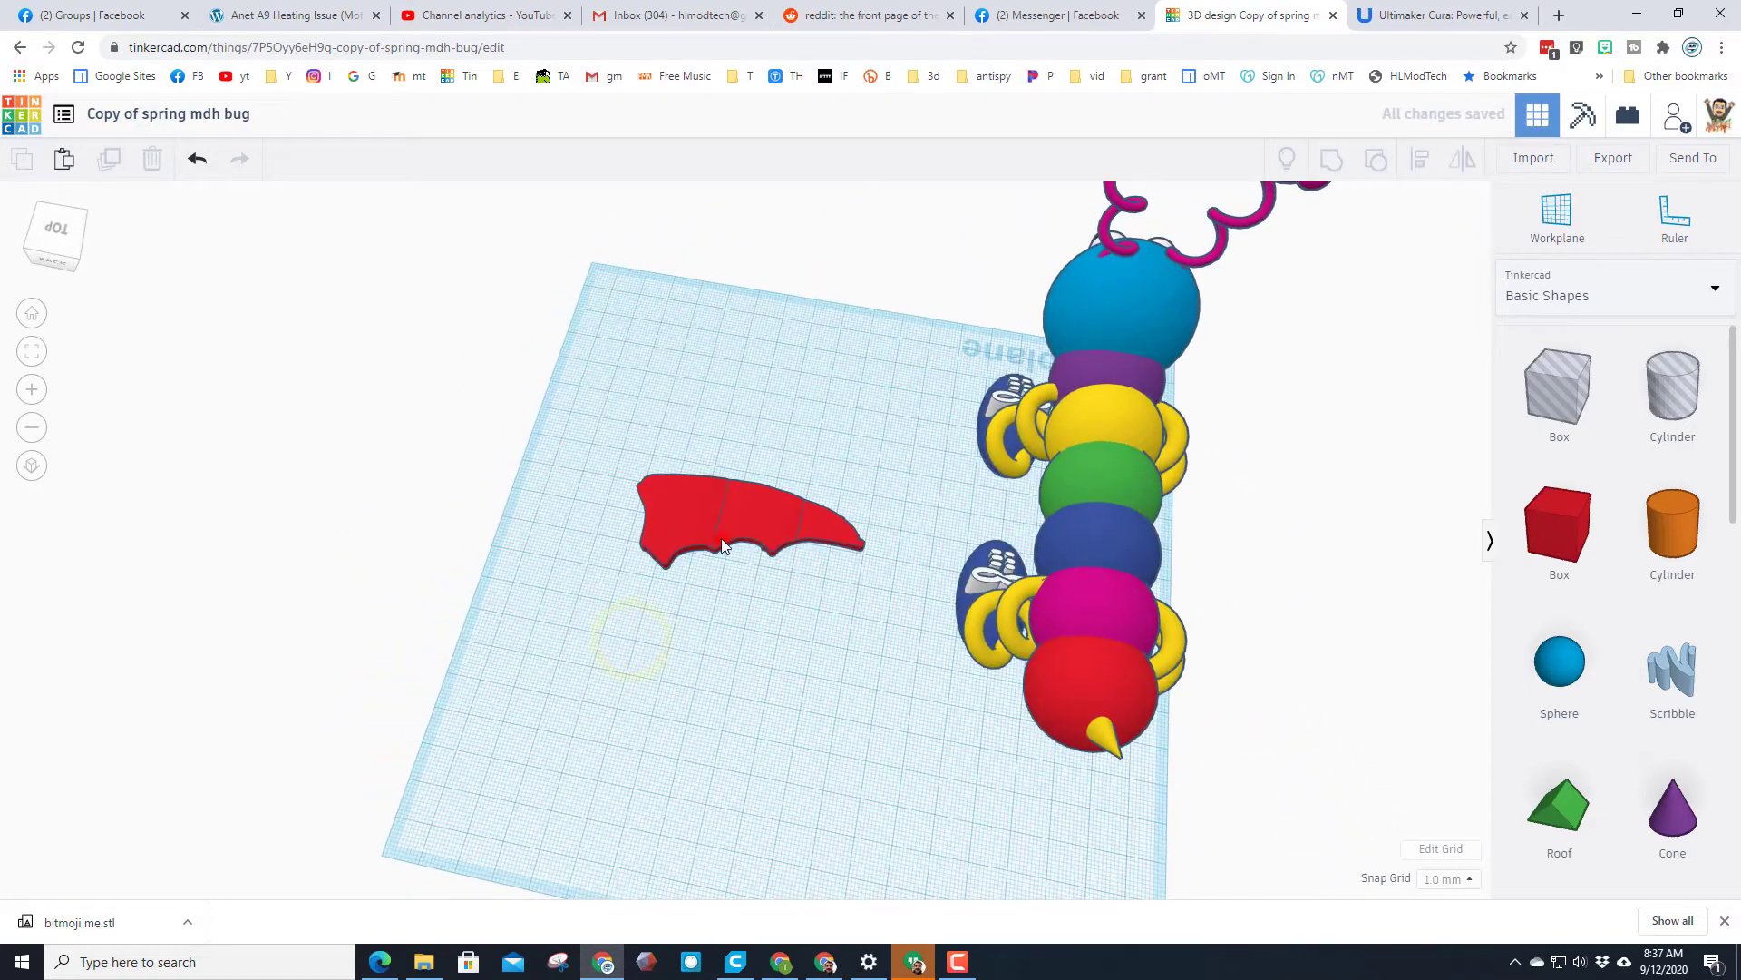
{"action": "left_click", "coordinate": [716, 539]}
{"action": "left_click_drag", "start_coordinate": [860, 563], "coordinate": [1087, 590]}
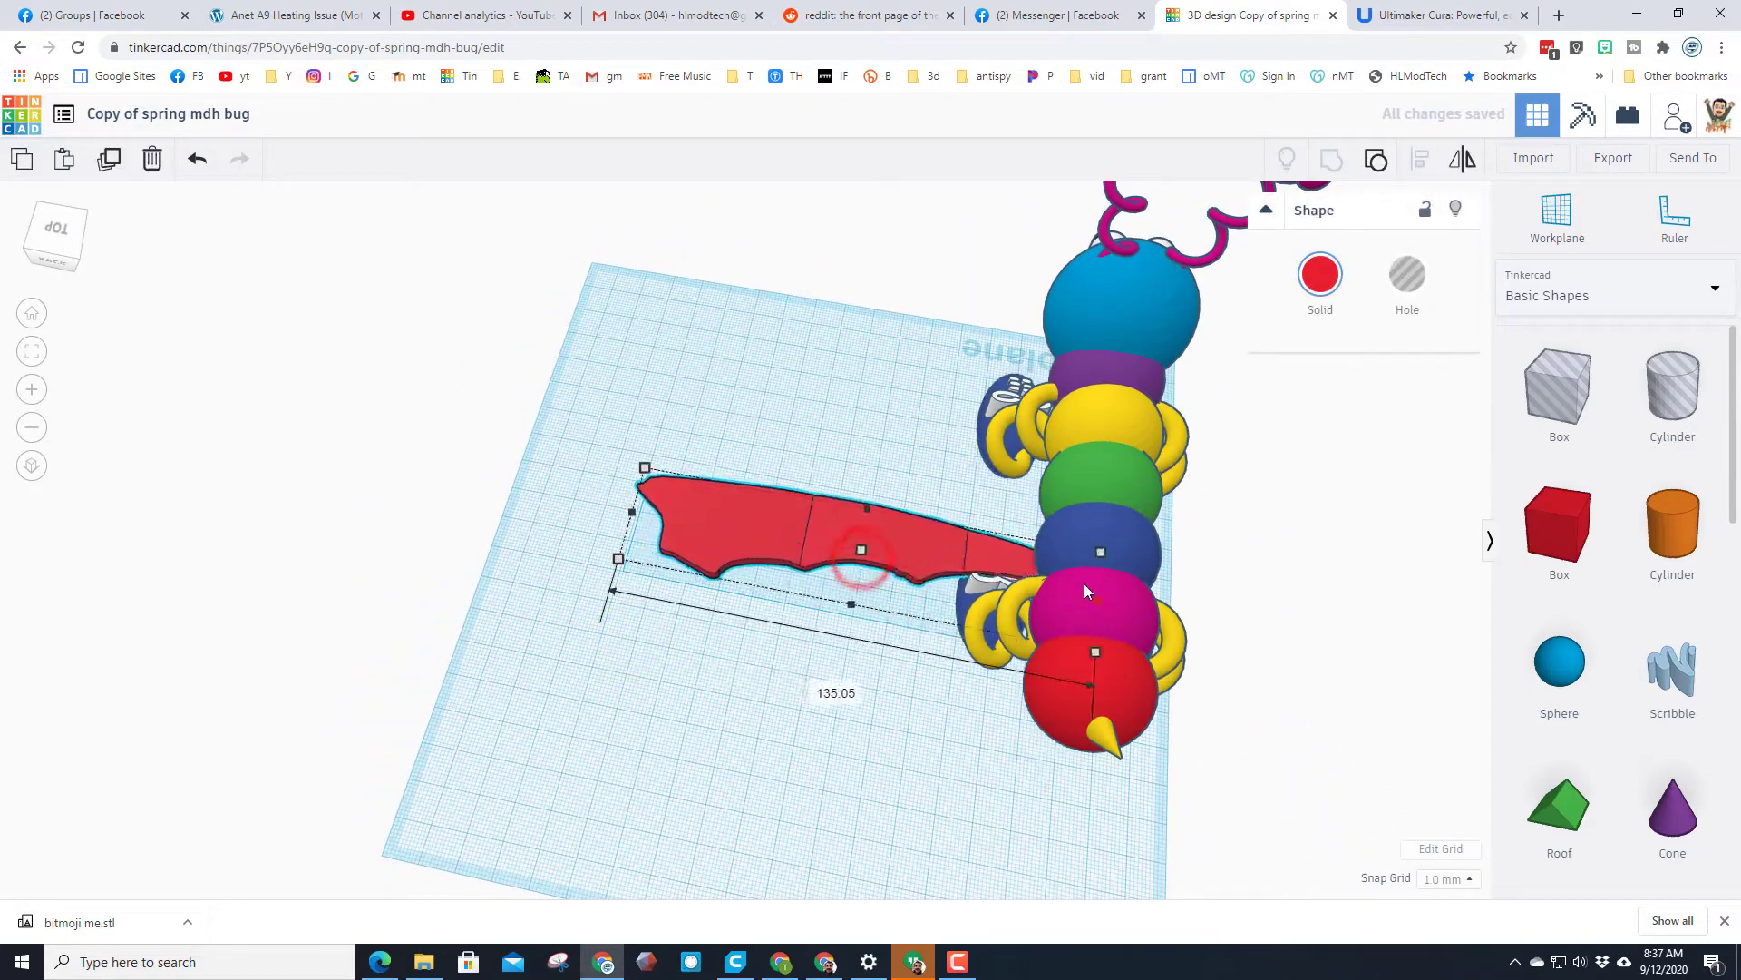
{"action": "left_click_drag", "start_coordinate": [848, 606], "coordinate": [834, 677]}
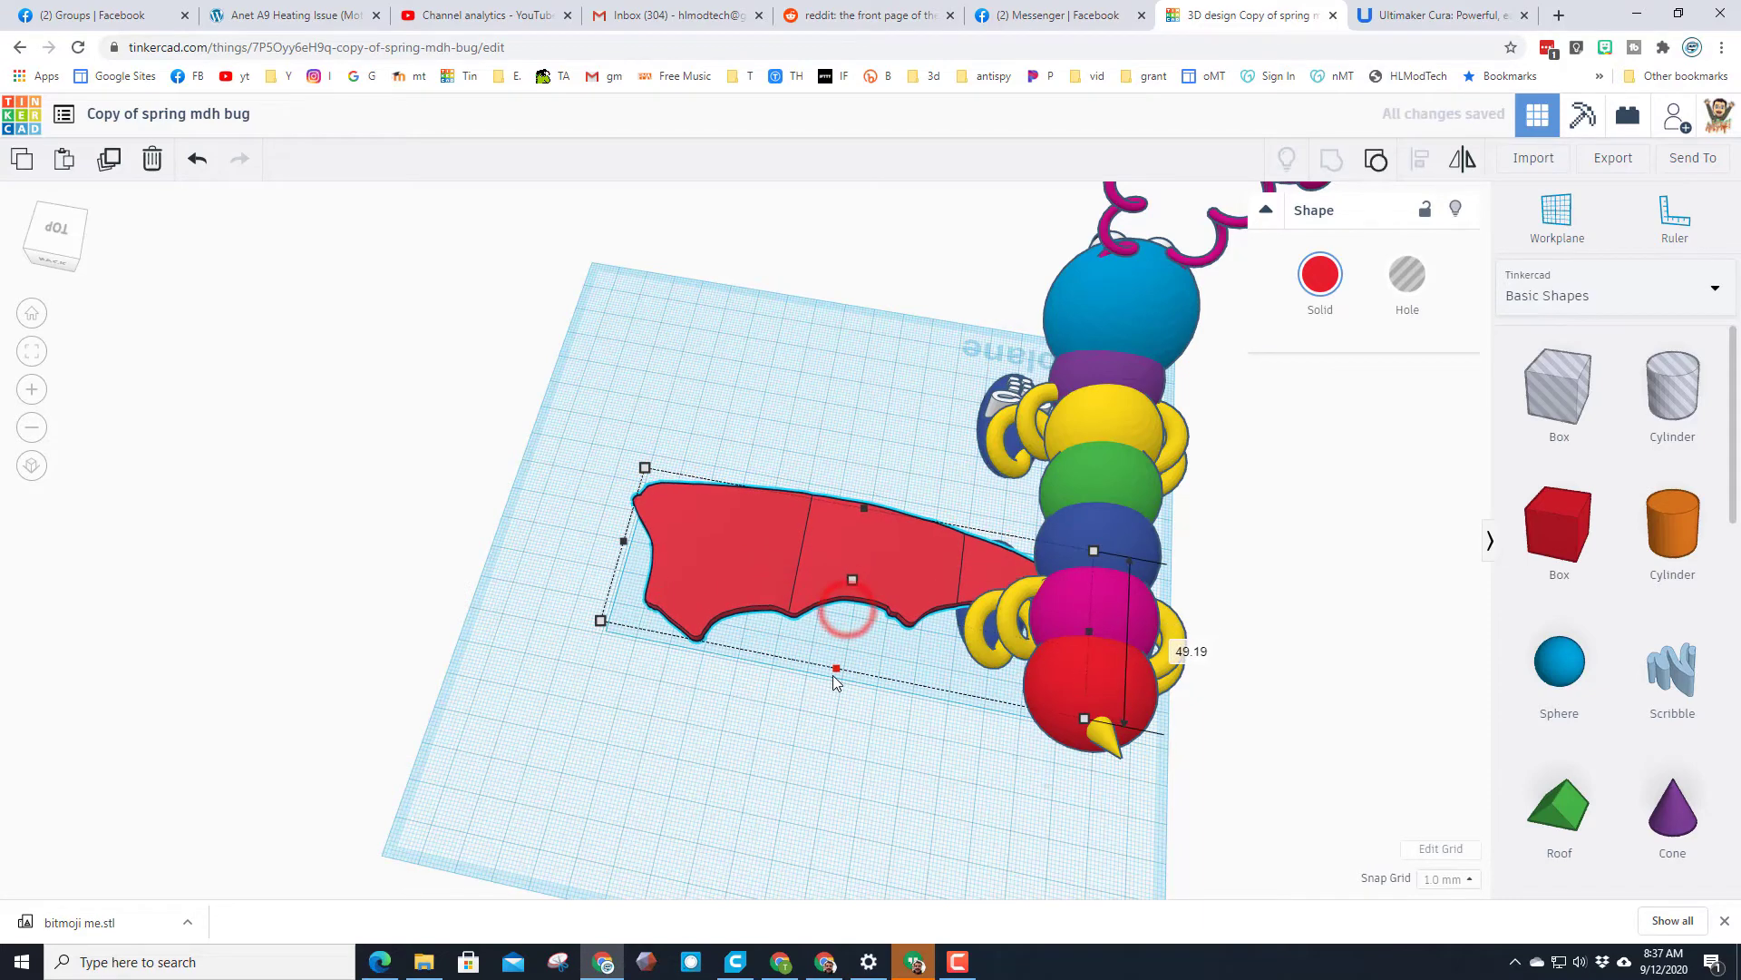
Place the wing alongside the bug's body and shorten it to 102.05 long.
{"action": "left_click_drag", "start_coordinate": [796, 563], "coordinate": [375, 312]}
{"action": "scroll", "coordinate": [765, 417], "scroll_direction": "down", "scroll_amount": 4}
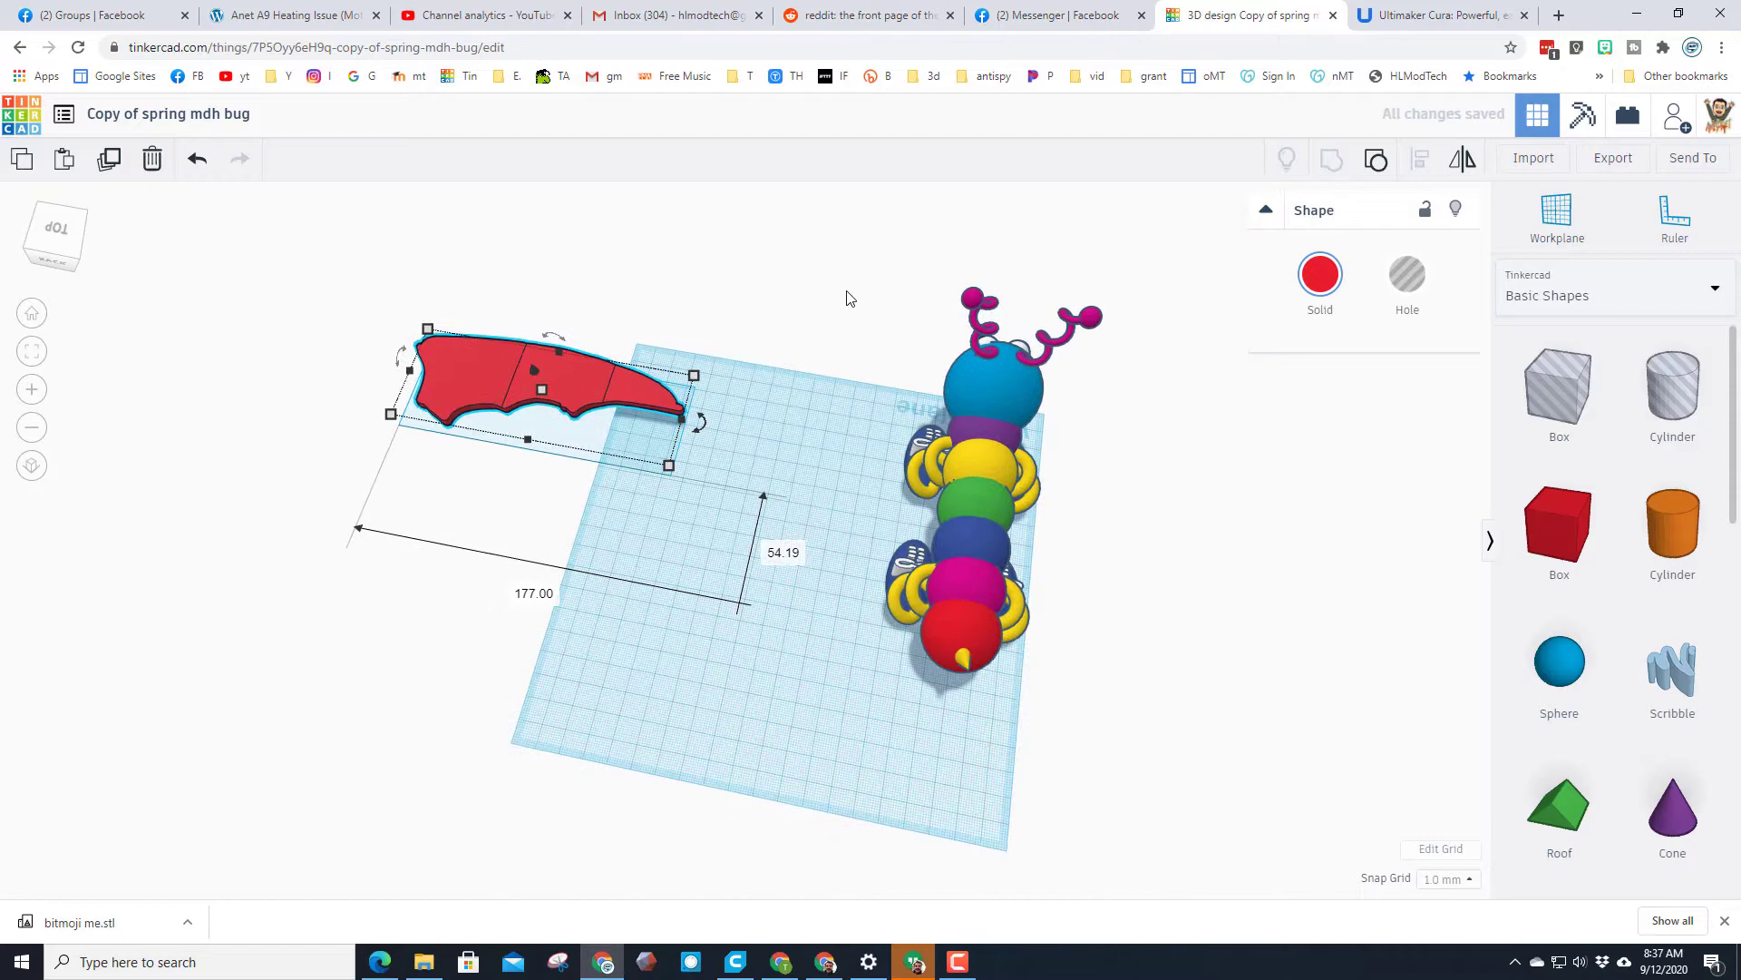
{"action": "left_click_drag", "start_coordinate": [847, 292], "coordinate": [1044, 760]}
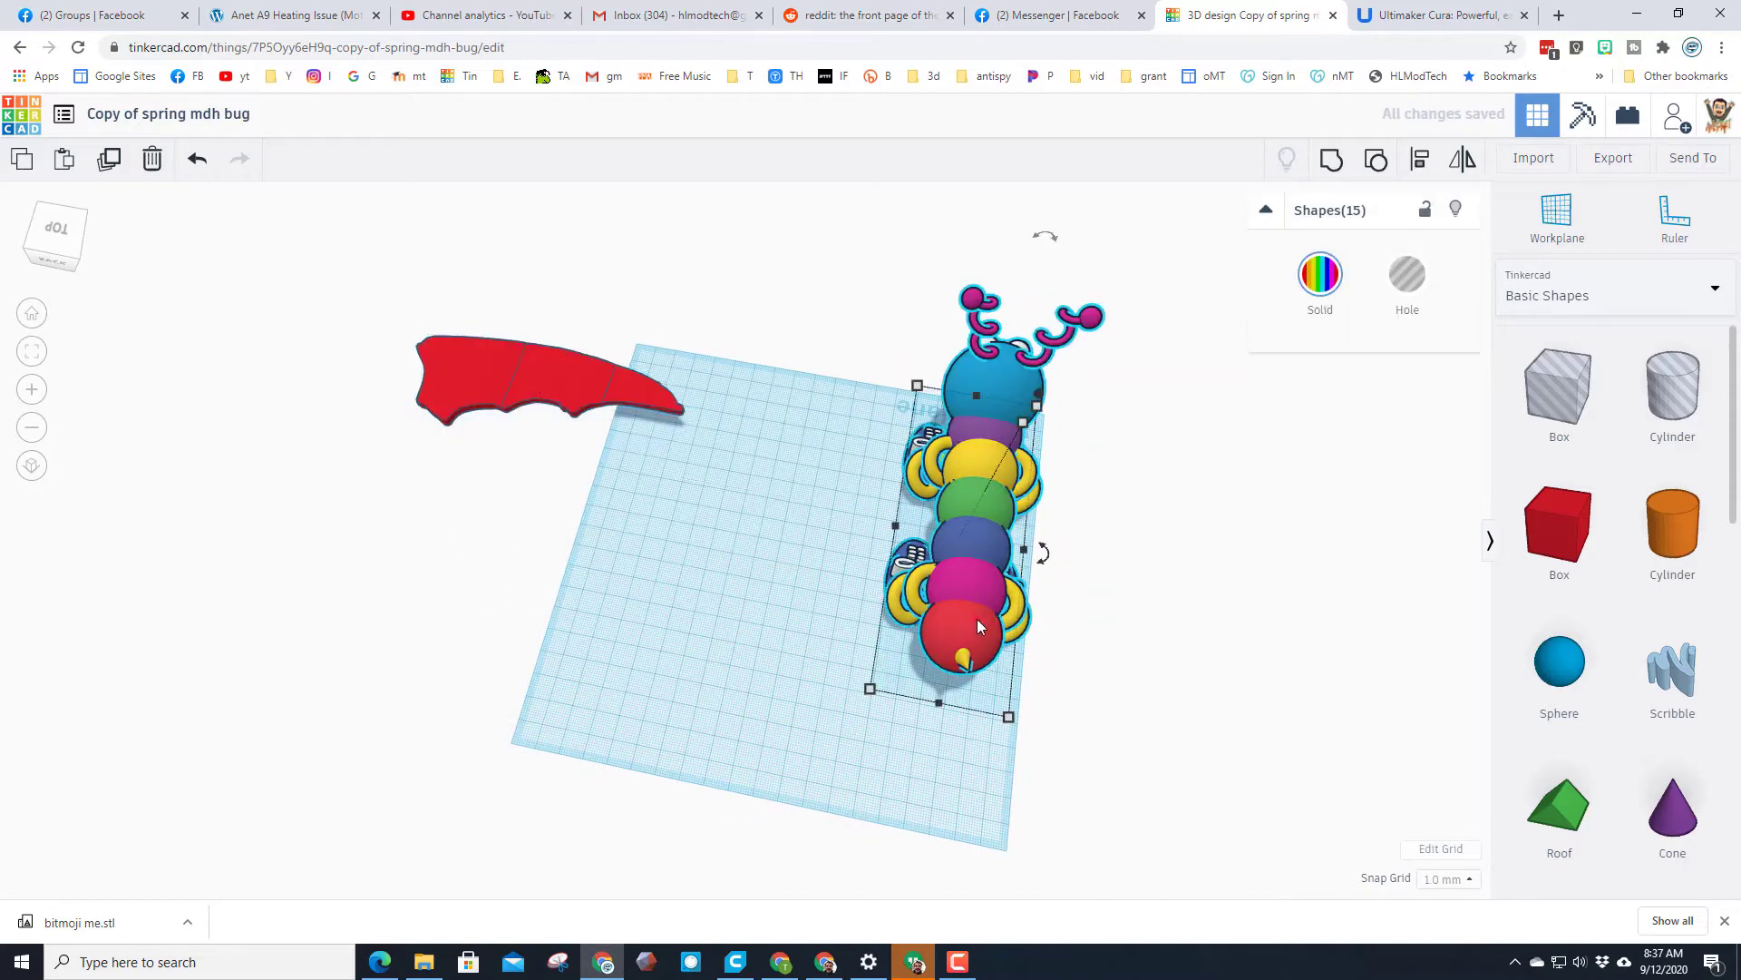
{"action": "left_click_drag", "start_coordinate": [977, 625], "coordinate": [755, 657]}
{"action": "right_click_drag", "start_coordinate": [575, 574], "coordinate": [614, 517]}
{"action": "left_click", "coordinate": [614, 656]}
{"action": "left_click_drag", "start_coordinate": [567, 478], "coordinate": [980, 485]}
{"action": "right_click_drag", "start_coordinate": [988, 530], "coordinate": [974, 601]}
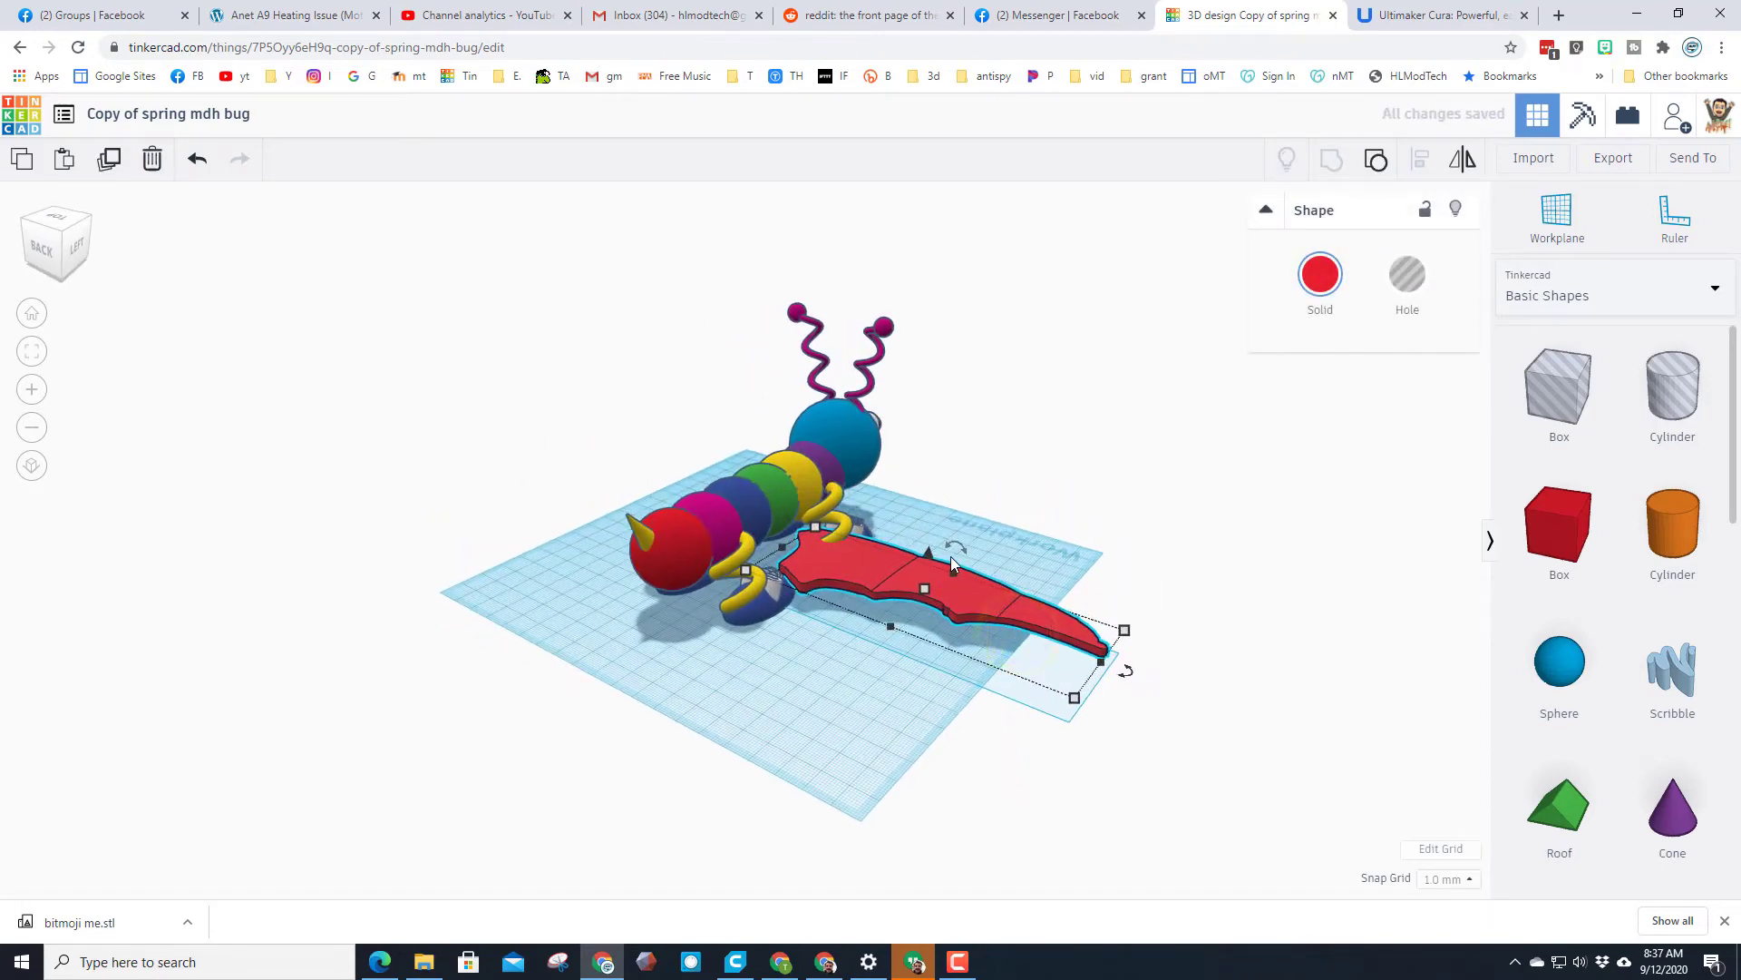
{"action": "right_click_drag", "start_coordinate": [801, 723], "coordinate": [1045, 552]}
{"action": "left_click_drag", "start_coordinate": [1114, 555], "coordinate": [1032, 562]}
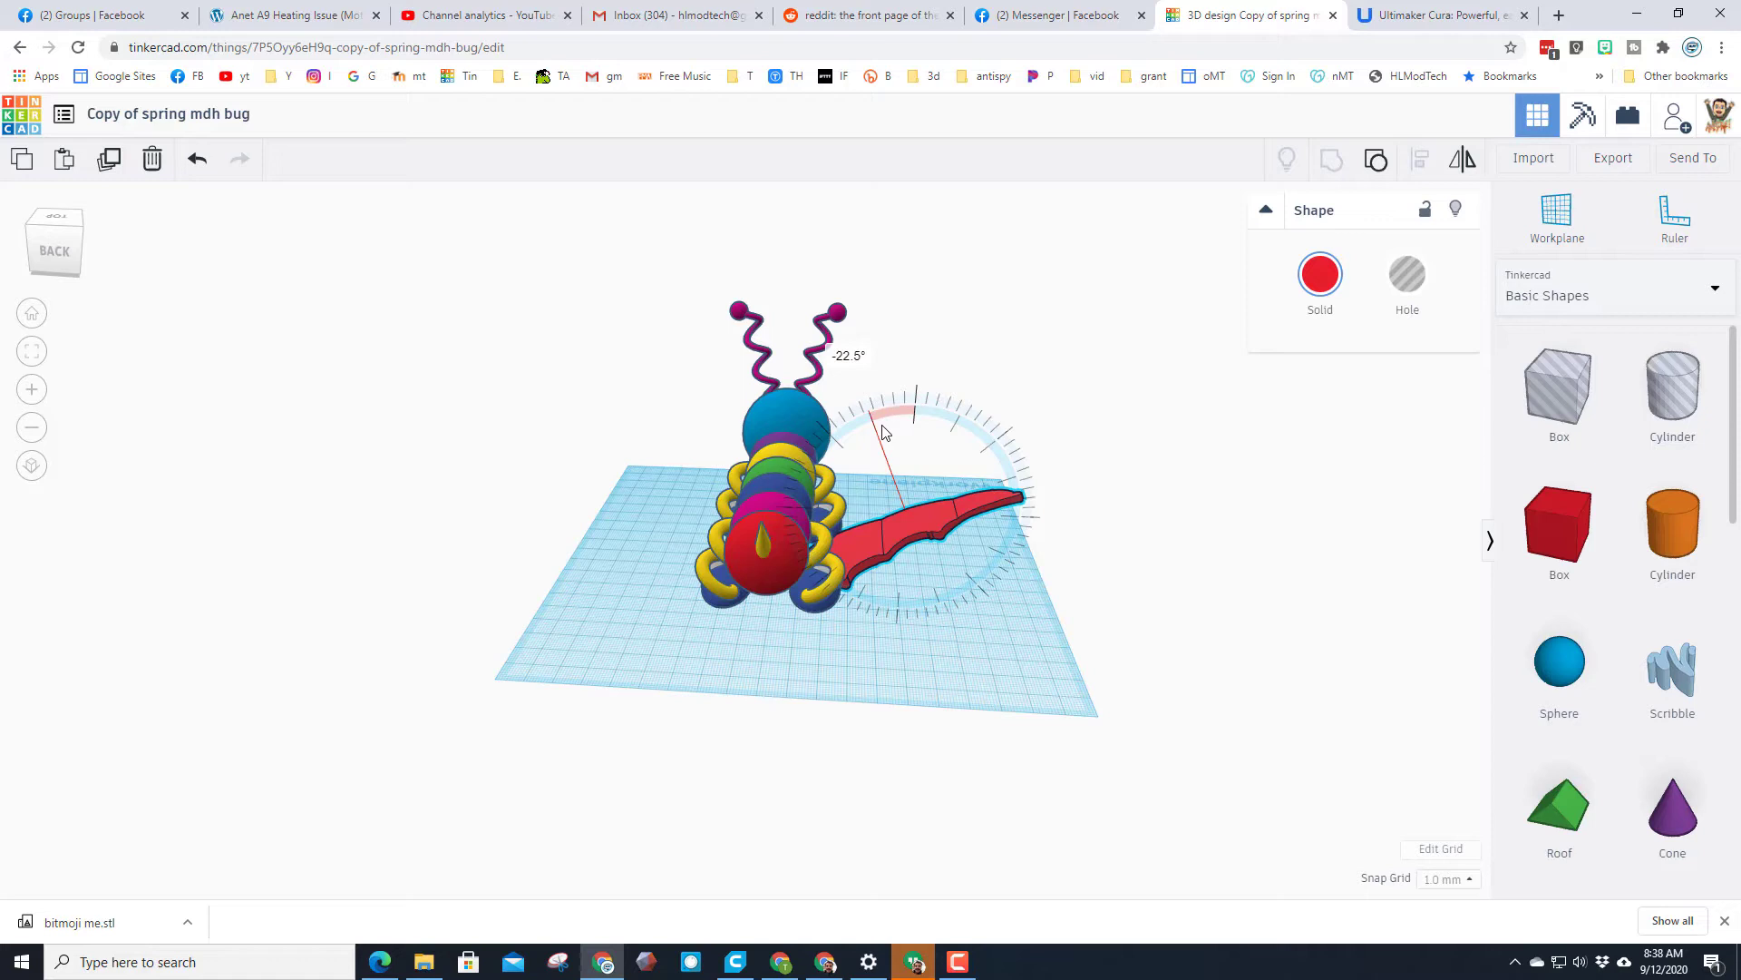
Lift the red wing off the workplane with Ctrl+Up and slide it over the bug's back.
{"action": "scroll", "coordinate": [935, 649], "scroll_direction": "up", "scroll_amount": 4}
{"action": "left_click", "coordinate": [993, 676]}
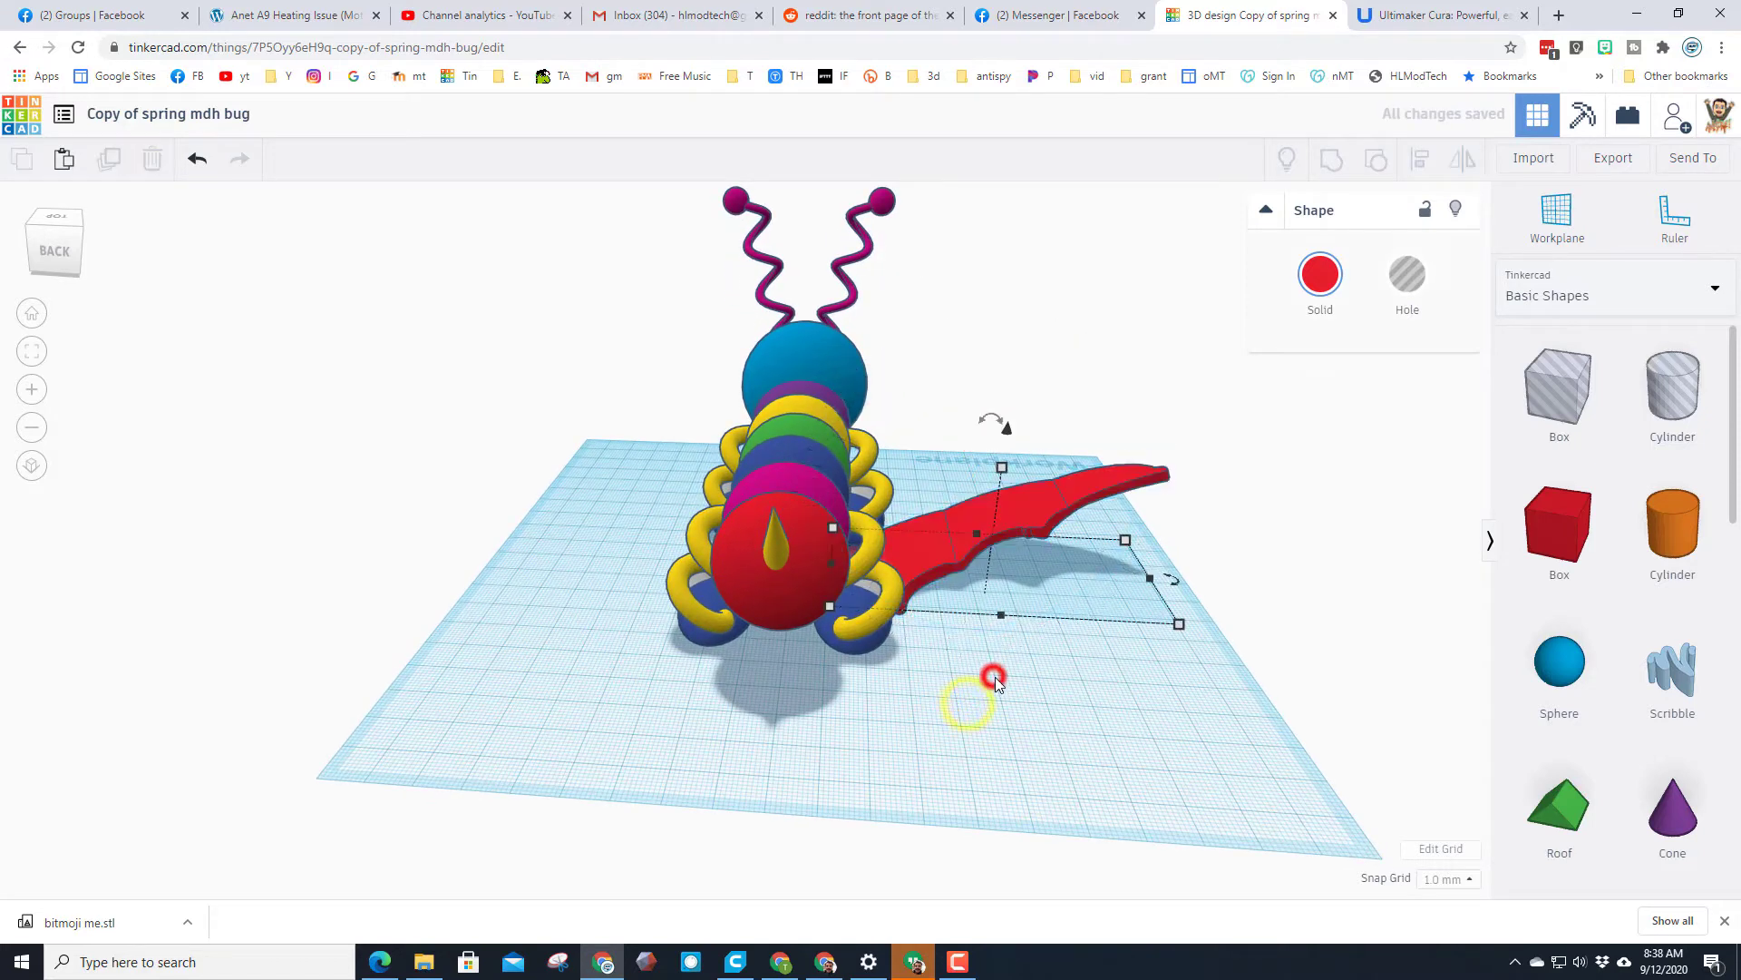
{"action": "left_click", "coordinate": [987, 524]}
{"action": "key", "text": "ctrl+Up"}
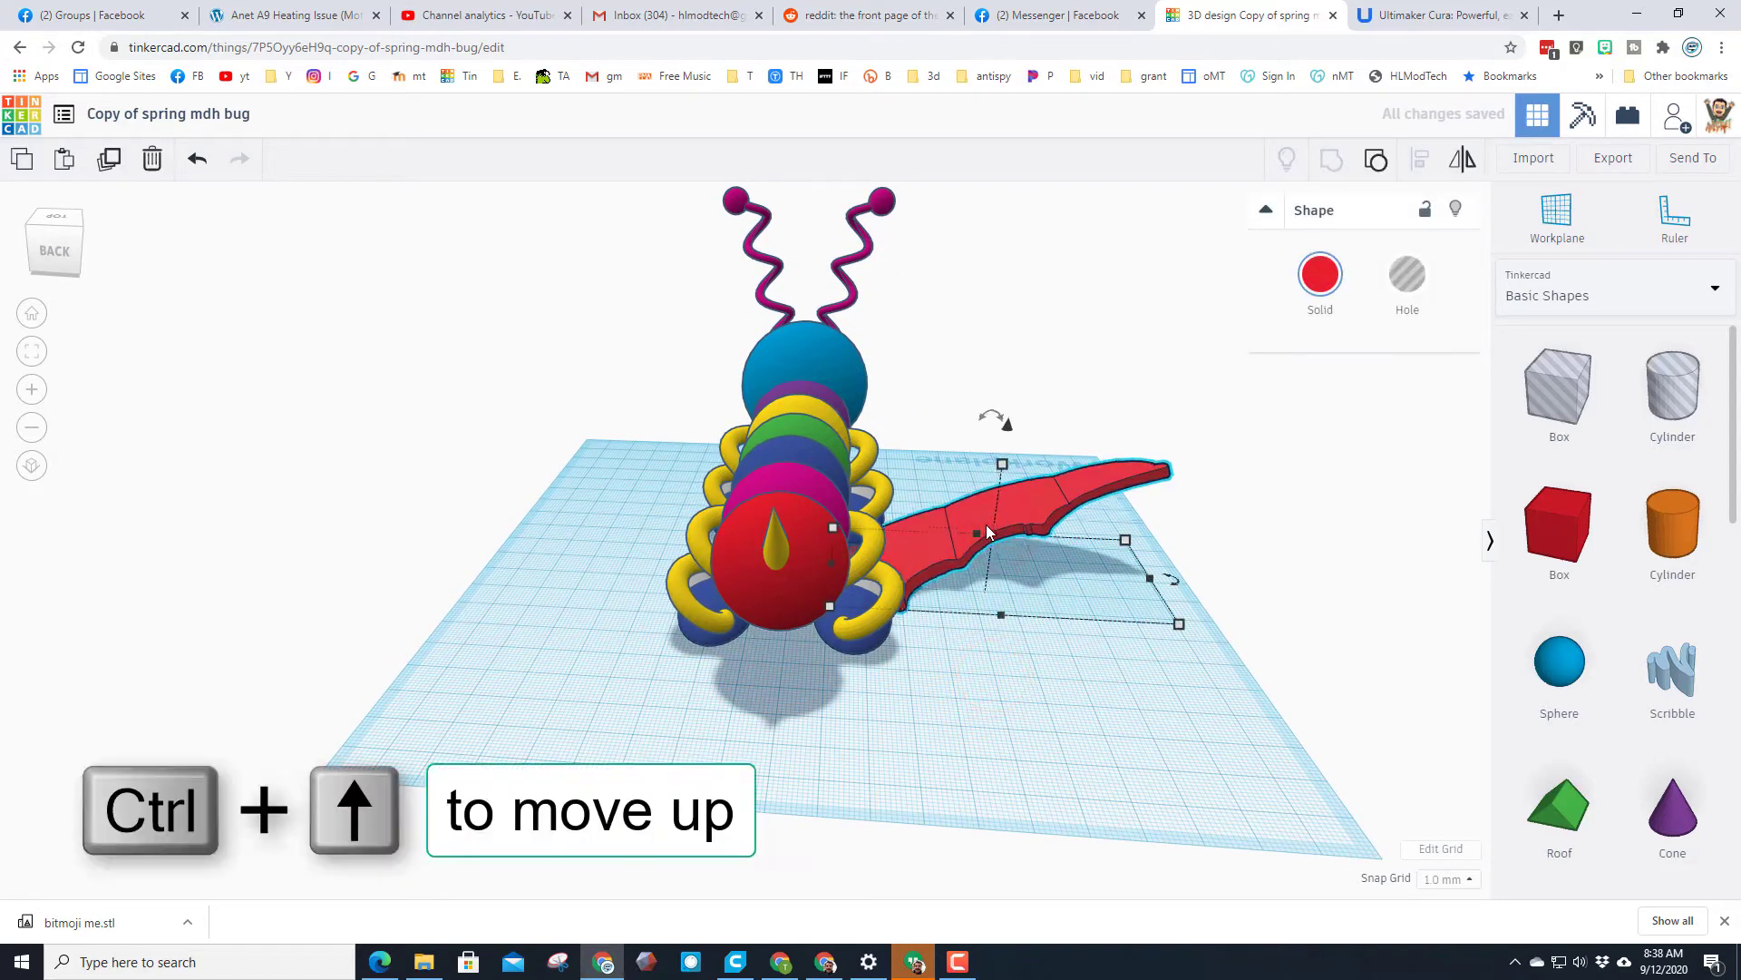
{"action": "key", "text": "ctrl+Up"}
{"action": "key", "text": "ctrl+Up"}
{"action": "key", "text": "ctrl+Up"}
{"action": "key", "text": "ctrl+Up"}
{"action": "key", "text": "ctrl+Up"}
{"action": "key", "text": "ctrl+Up"}
{"action": "key", "text": "ctrl+Up"}
{"action": "key", "text": "ctrl+Up"}
{"action": "key", "text": "ctrl+Up"}
{"action": "key", "text": "ctrl+Up"}
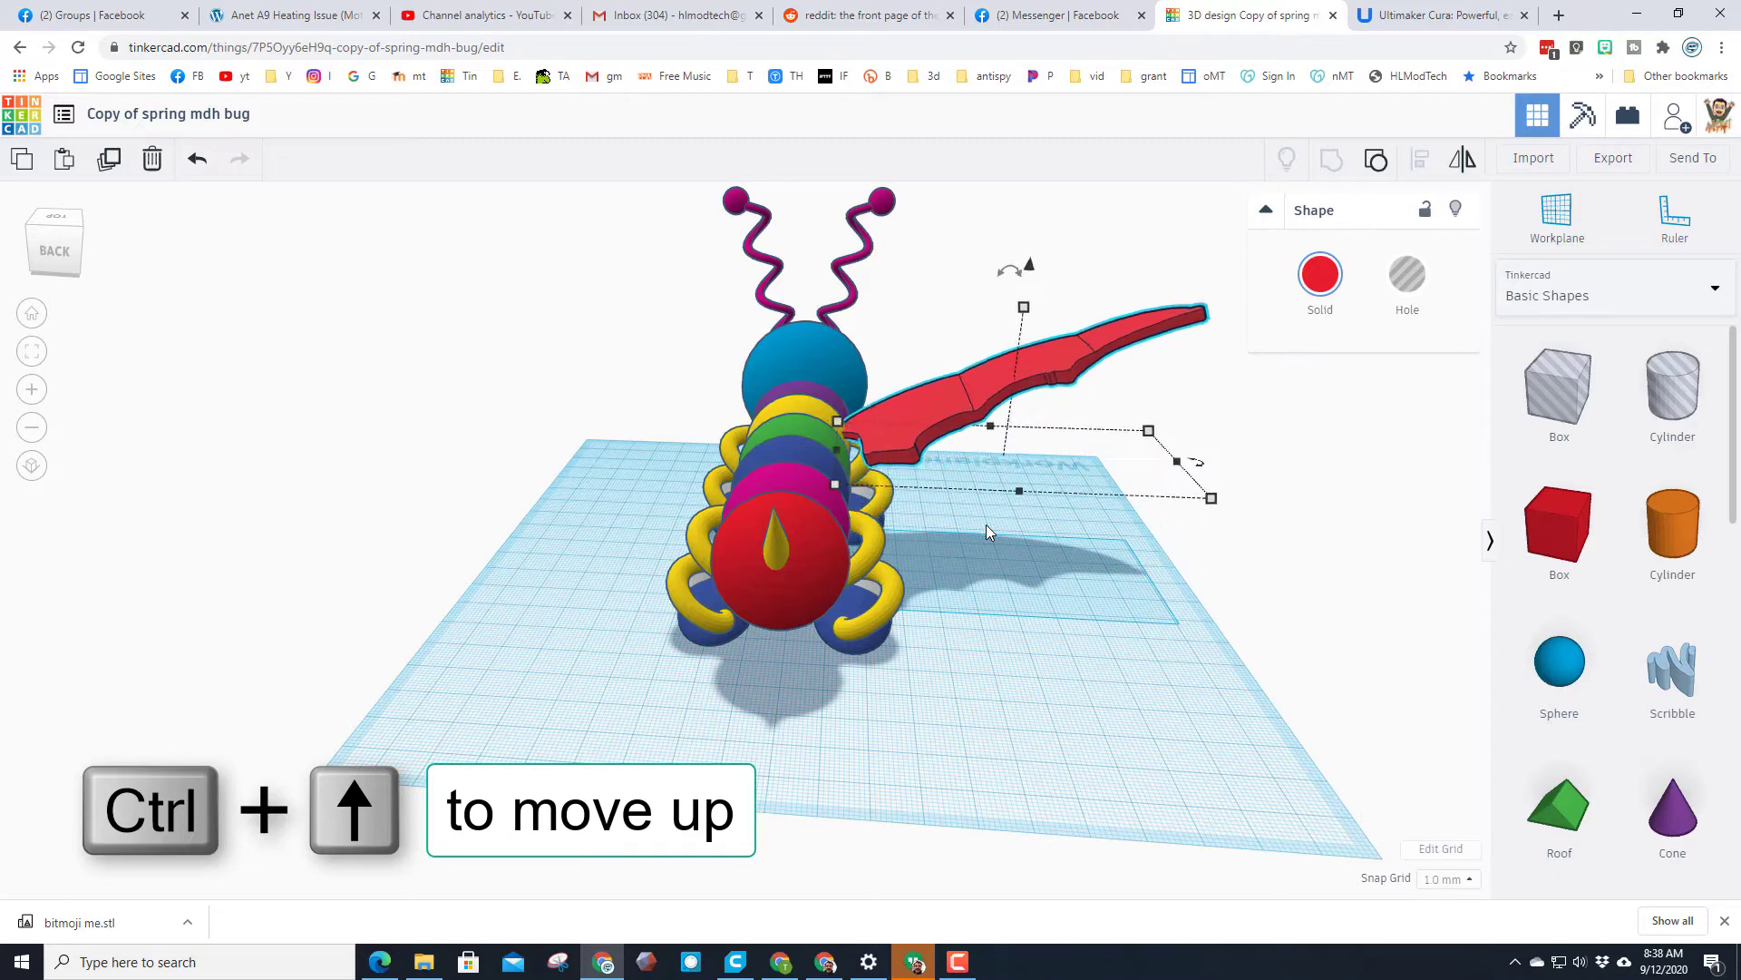
{"action": "key", "text": "Left"}
{"action": "key", "text": "Left"}
{"action": "key", "text": "Left"}
{"action": "key", "text": "Left"}
{"action": "key", "text": "Left"}
{"action": "key", "text": "Left"}
{"action": "key", "text": "Left"}
{"action": "key", "text": "Left"}
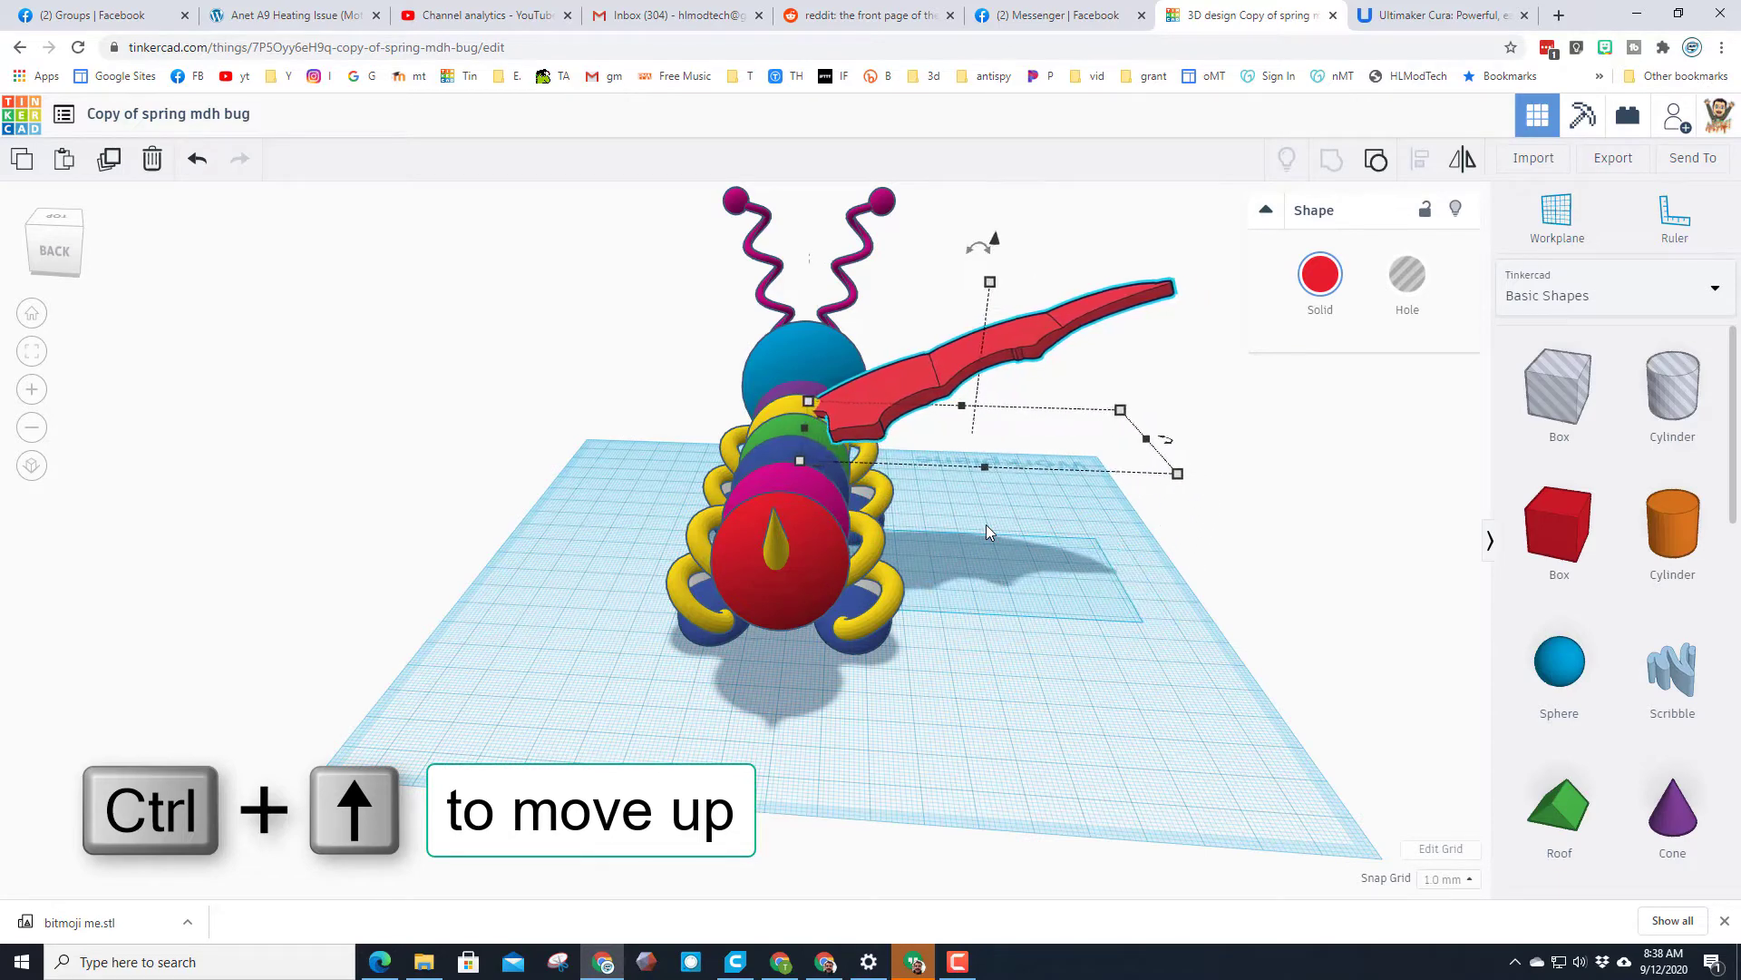
Duplicate the wing, mirror the copy, and move it to the bug's opposite side.
{"action": "left_click", "coordinate": [113, 169]}
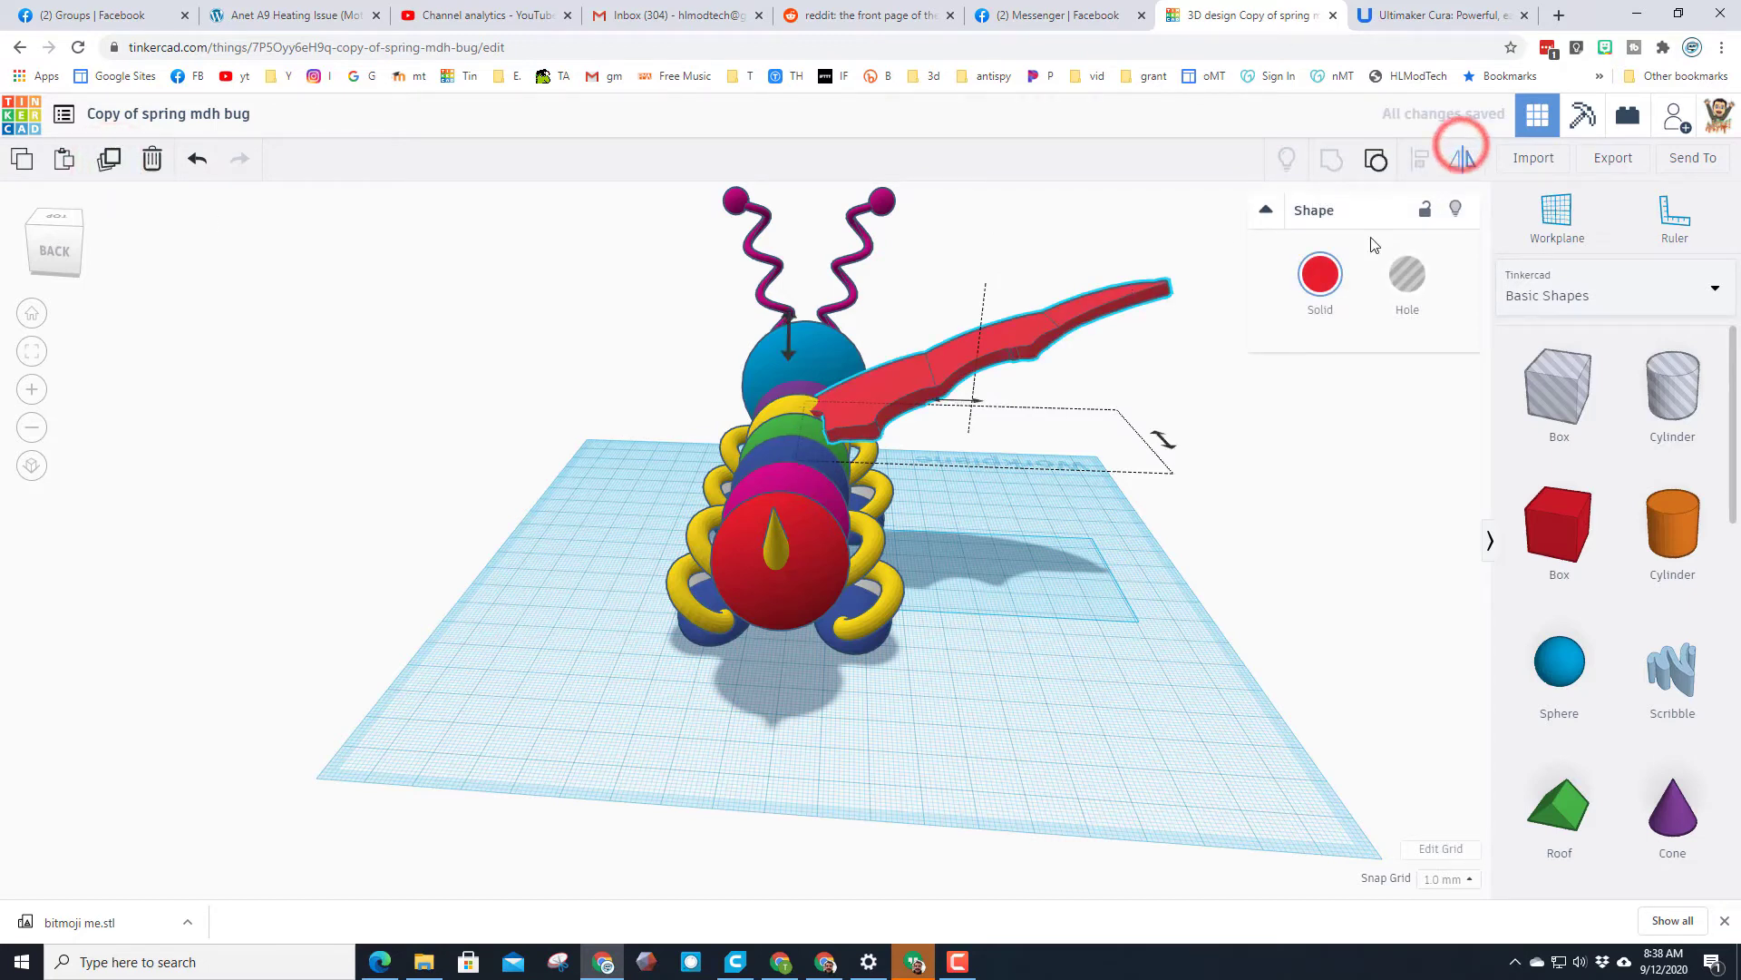
{"action": "mouse_move", "coordinate": [975, 411]}
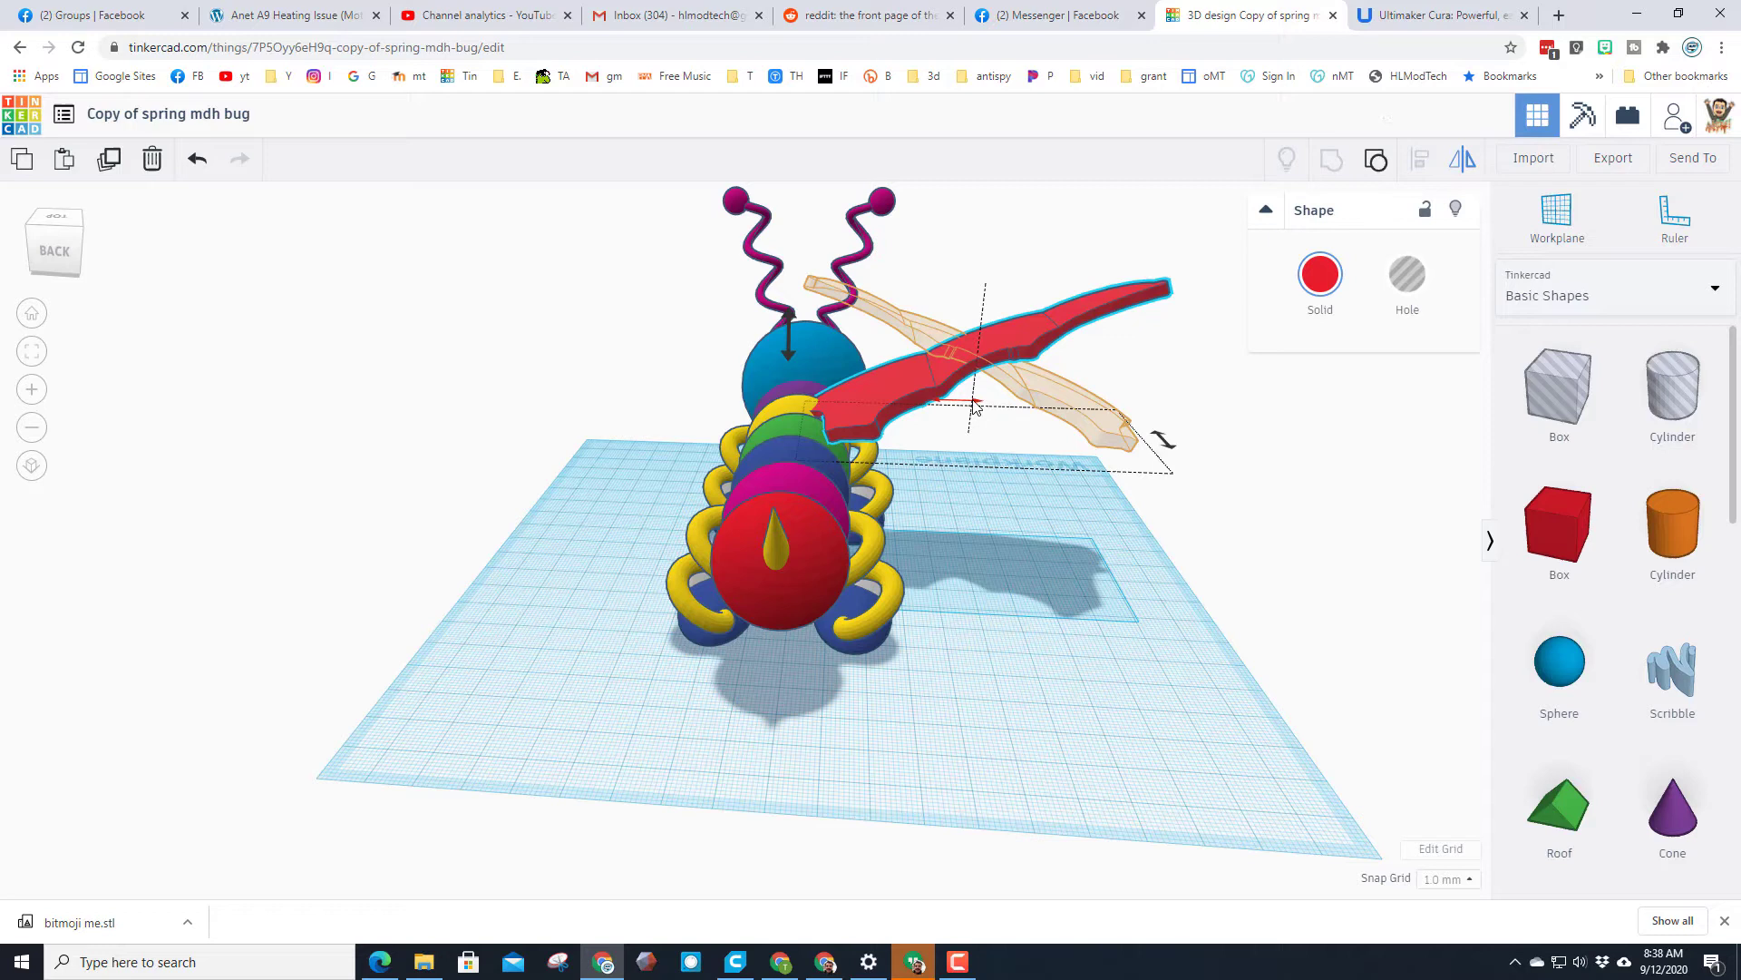
{"action": "left_click", "coordinate": [973, 405]}
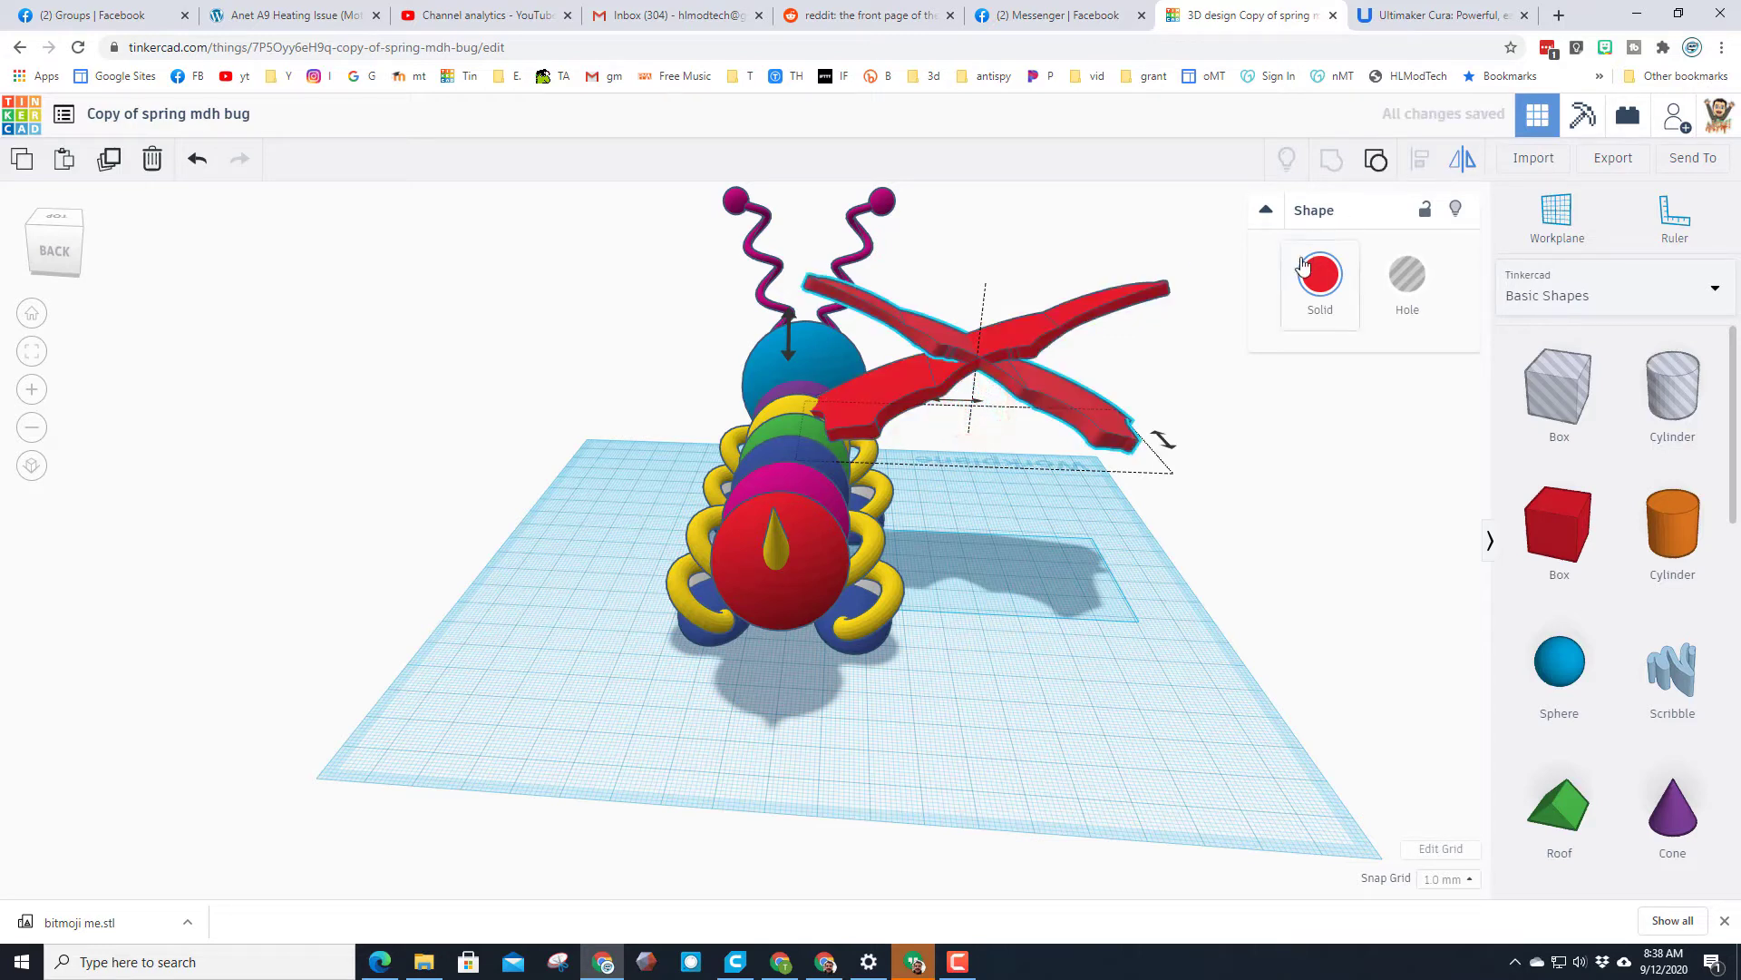
{"action": "key", "text": "Left"}
{"action": "key", "text": "Left"}
{"action": "key", "text": "Left"}
{"action": "key", "text": "Left"}
{"action": "key", "text": "Left"}
{"action": "key", "text": "Left"}
{"action": "key", "text": "Left"}
{"action": "key", "text": "Left"}
{"action": "key", "text": "Left"}
{"action": "key", "text": "Left"}
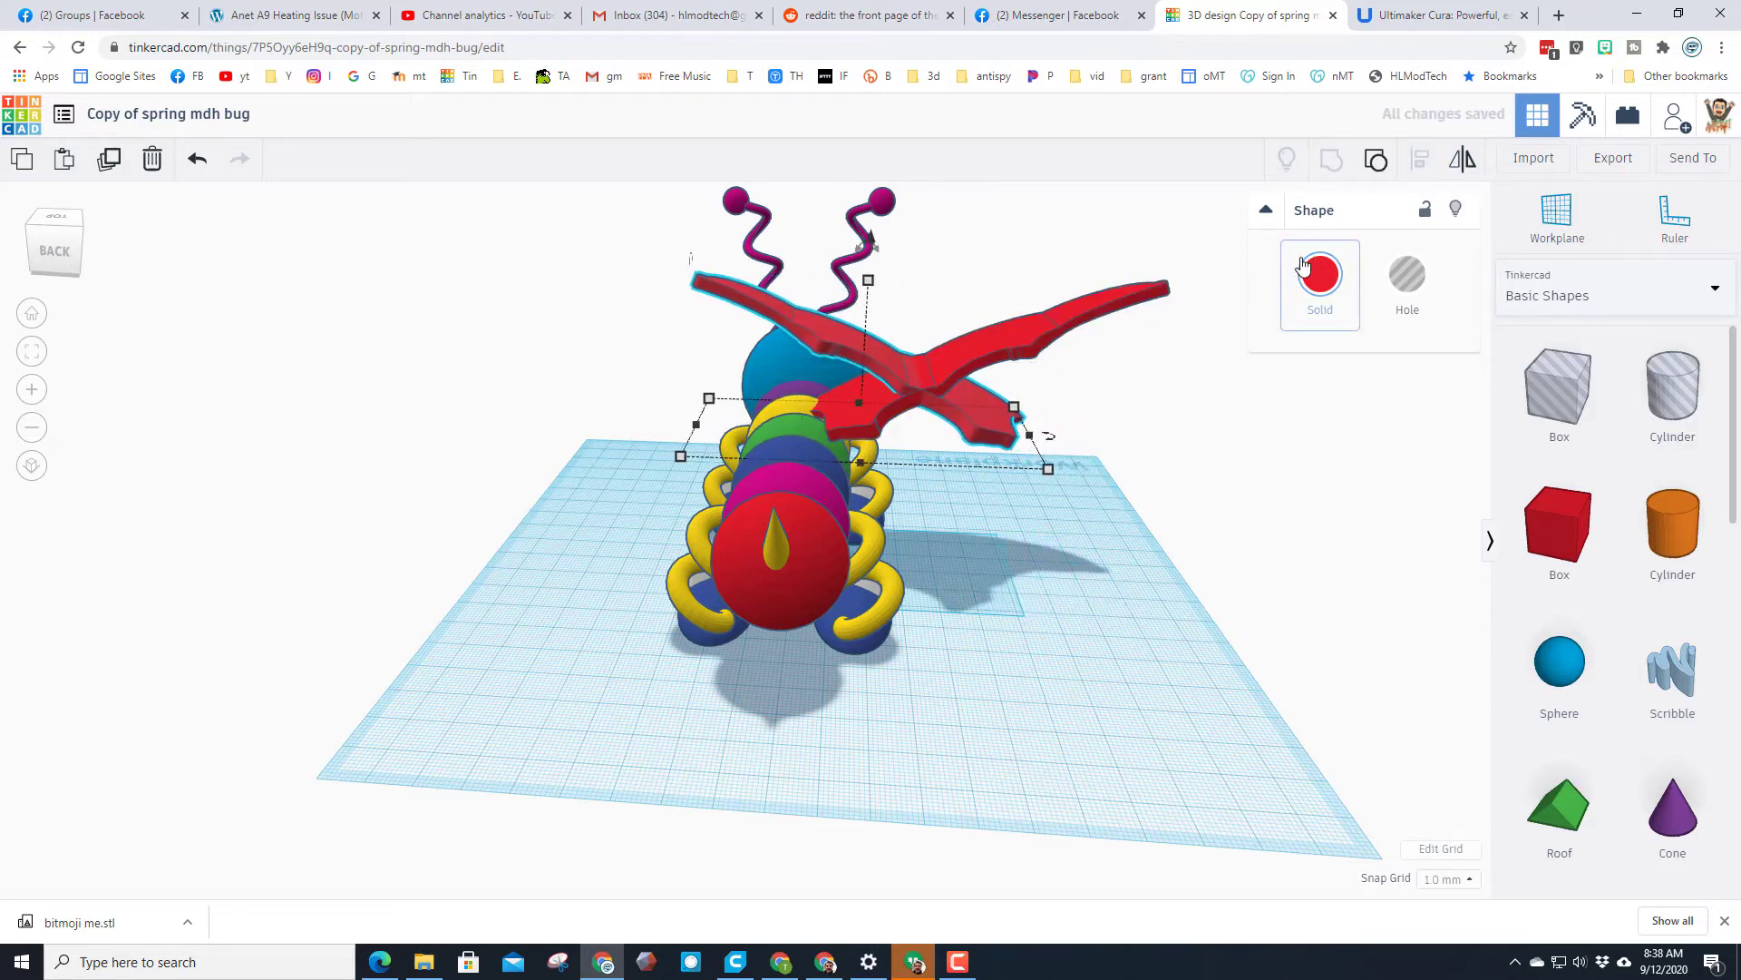
{"action": "key", "text": "Left"}
{"action": "key", "text": "Left"}
{"action": "key", "text": "Left"}
{"action": "key", "text": "Left"}
{"action": "key", "text": "Left"}
{"action": "key", "text": "Left"}
{"action": "key", "text": "Left"}
{"action": "key", "text": "Left"}
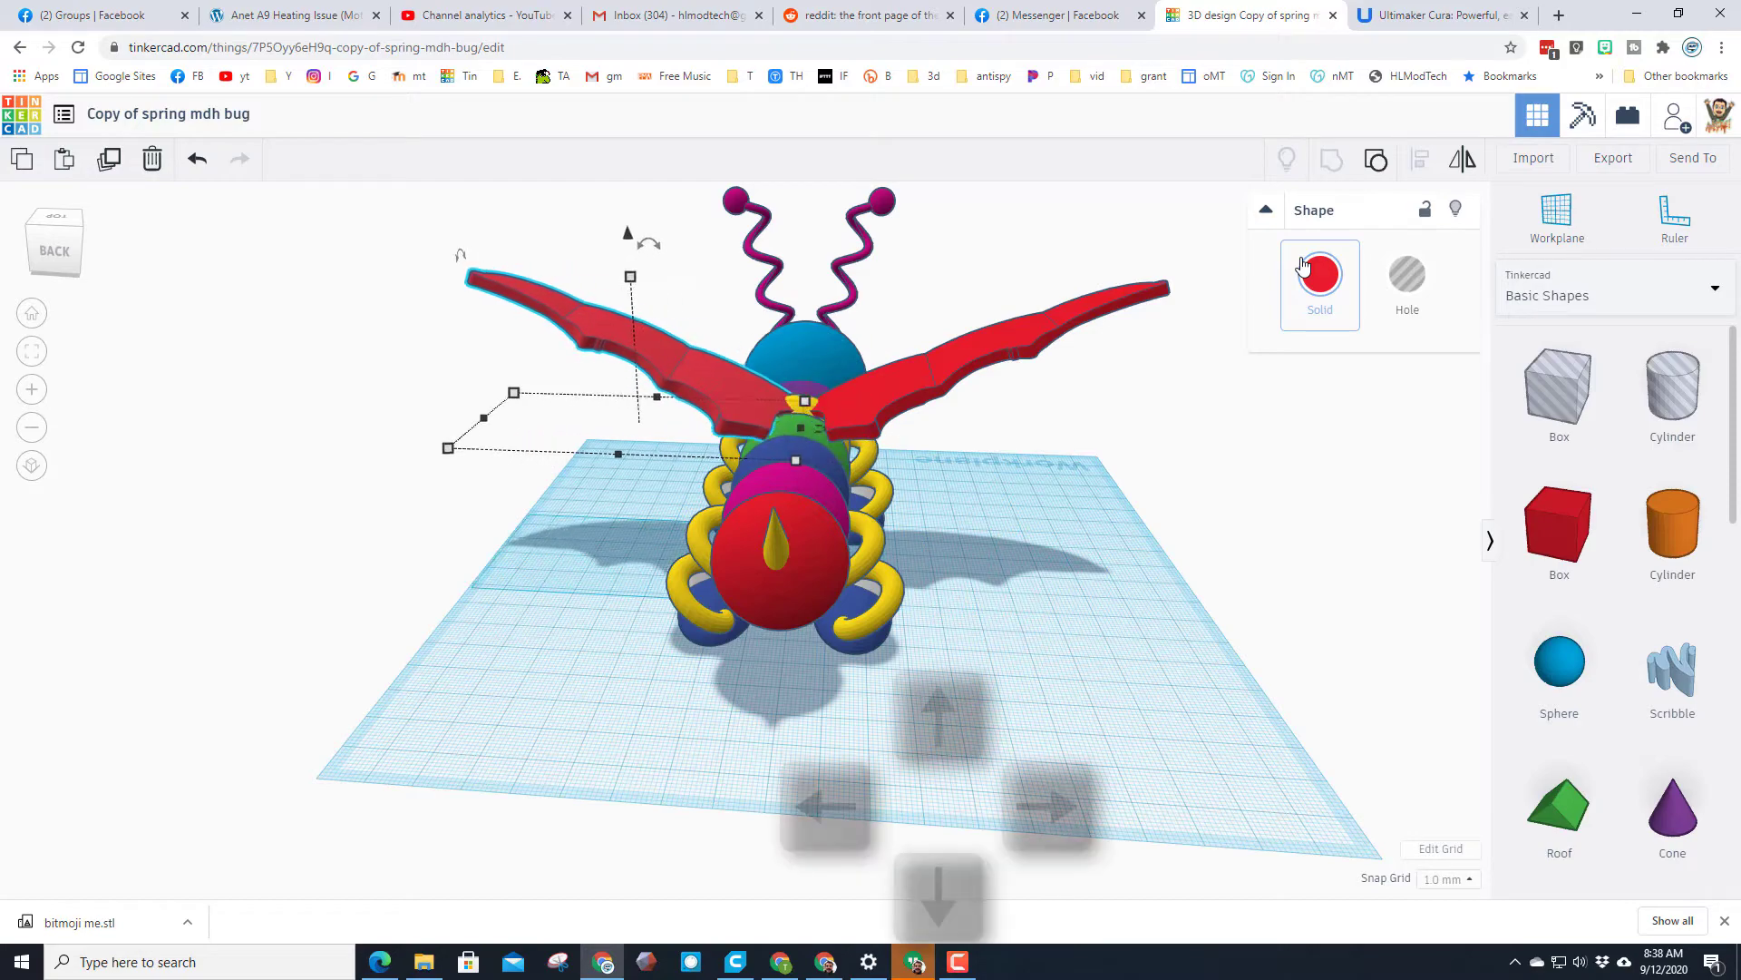
{"action": "right_click_drag", "start_coordinate": [1014, 508], "coordinate": [629, 620]}
{"action": "right_click_drag", "start_coordinate": [551, 483], "coordinate": [882, 700]}
Select the left and right red wings and group them into one shape.
{"action": "left_click", "coordinate": [880, 697]}
{"action": "left_click", "coordinate": [813, 495]}
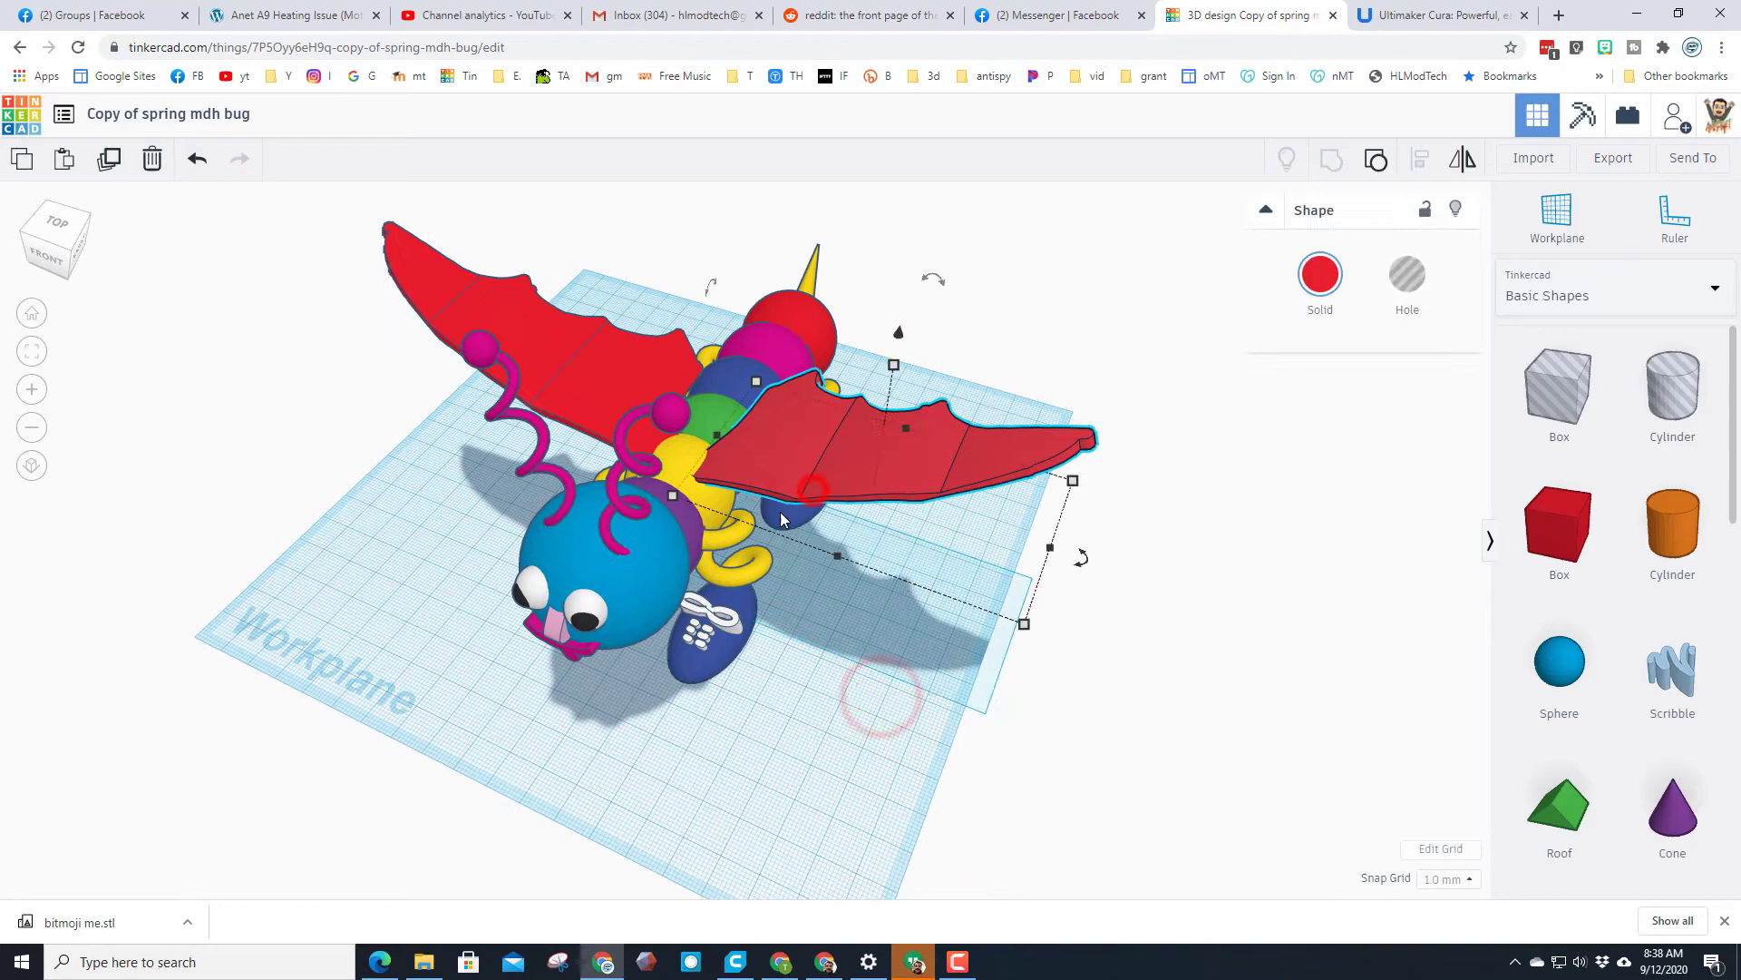
{"action": "left_click", "coordinate": [571, 363], "text": "shift"}
{"action": "left_click", "coordinate": [1333, 163]}
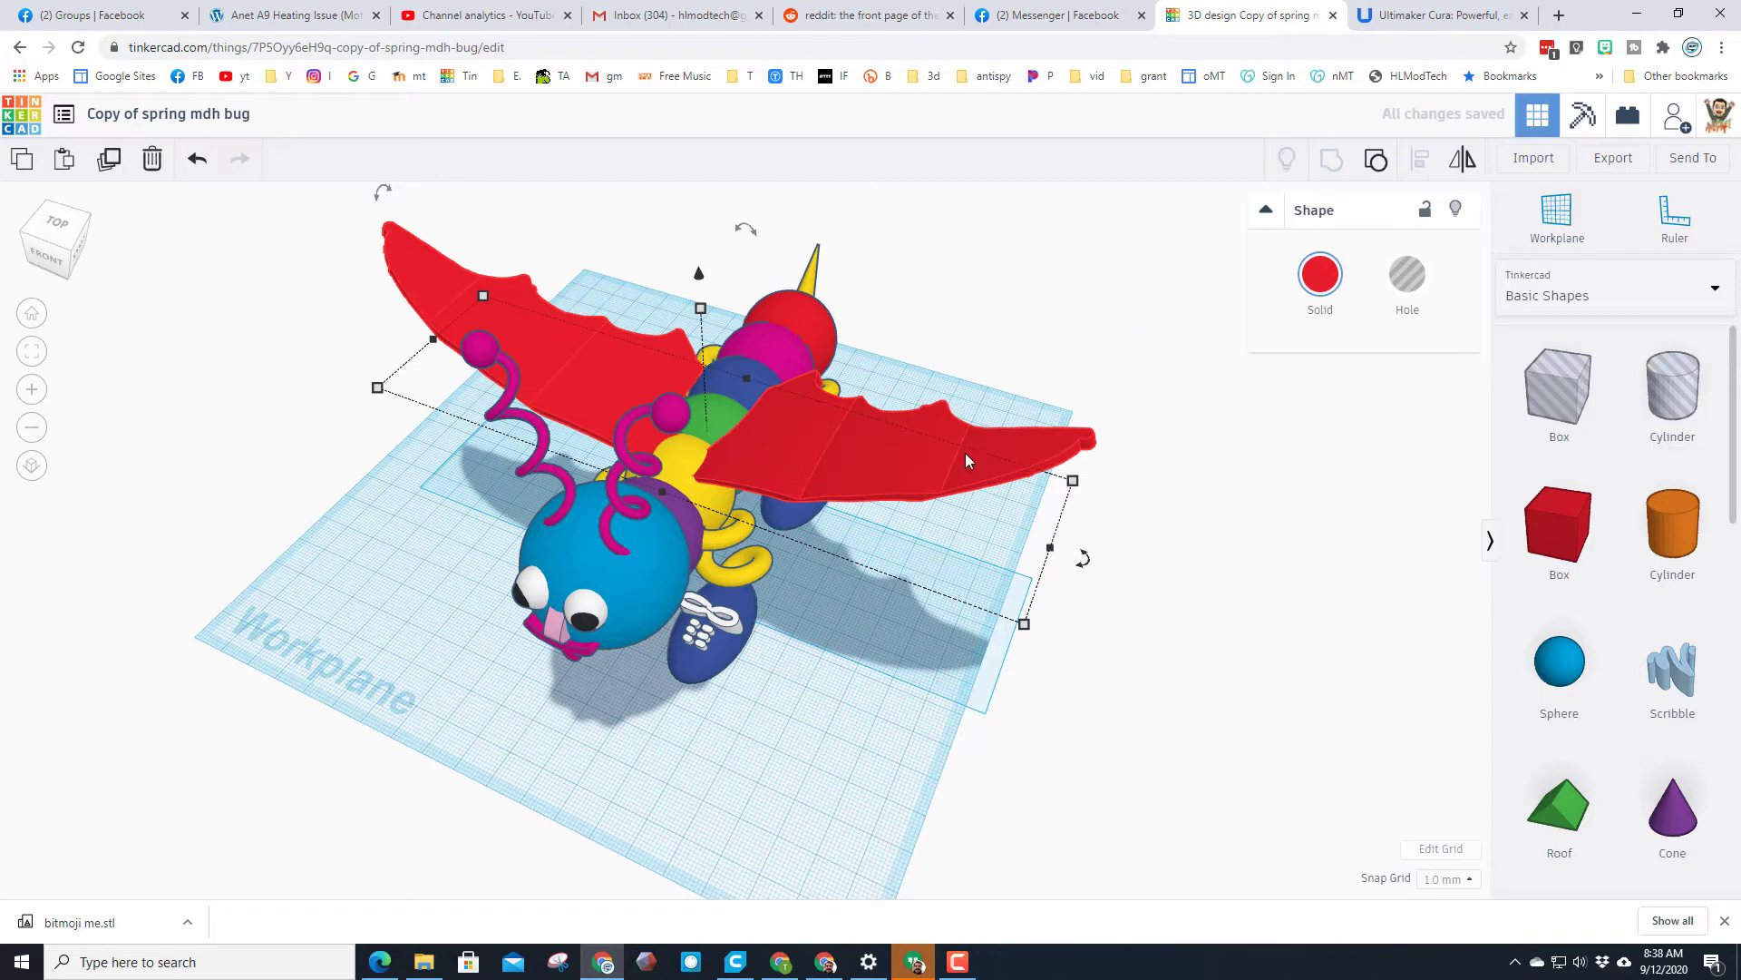
Add the red end sphere to the selection, then clear it and view the bug from above.
{"action": "right_click_drag", "start_coordinate": [1091, 283], "coordinate": [1125, 254]}
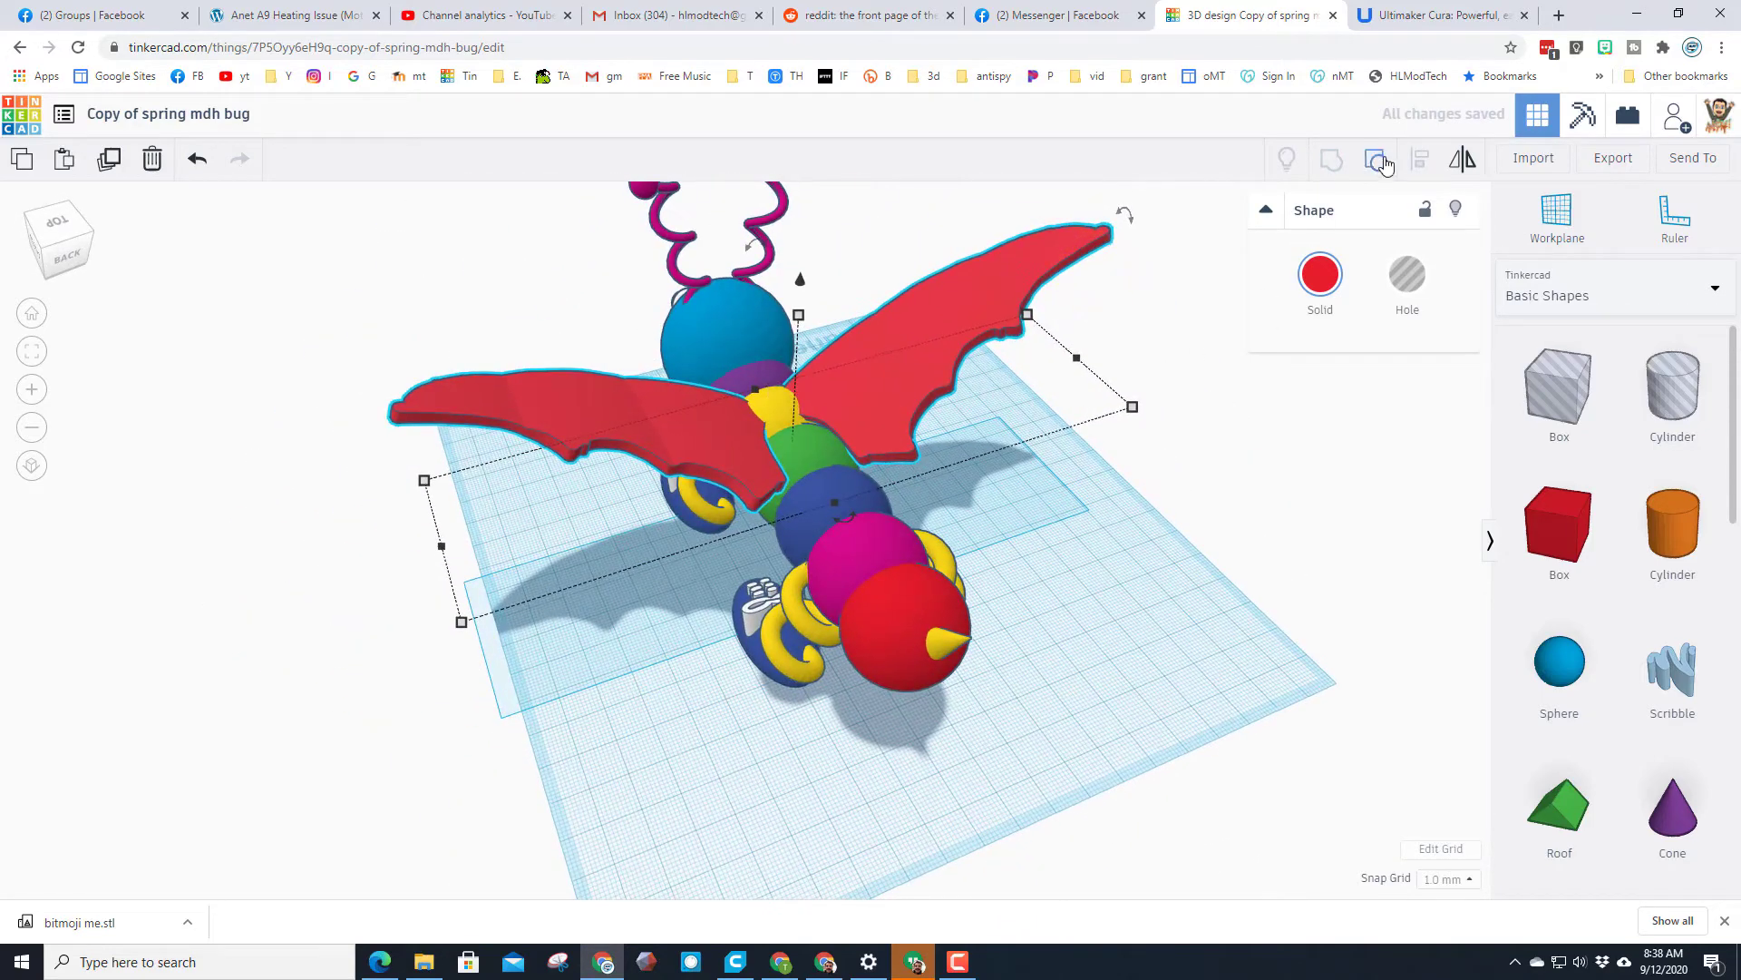
{"action": "left_click", "coordinate": [902, 615], "text": "shift"}
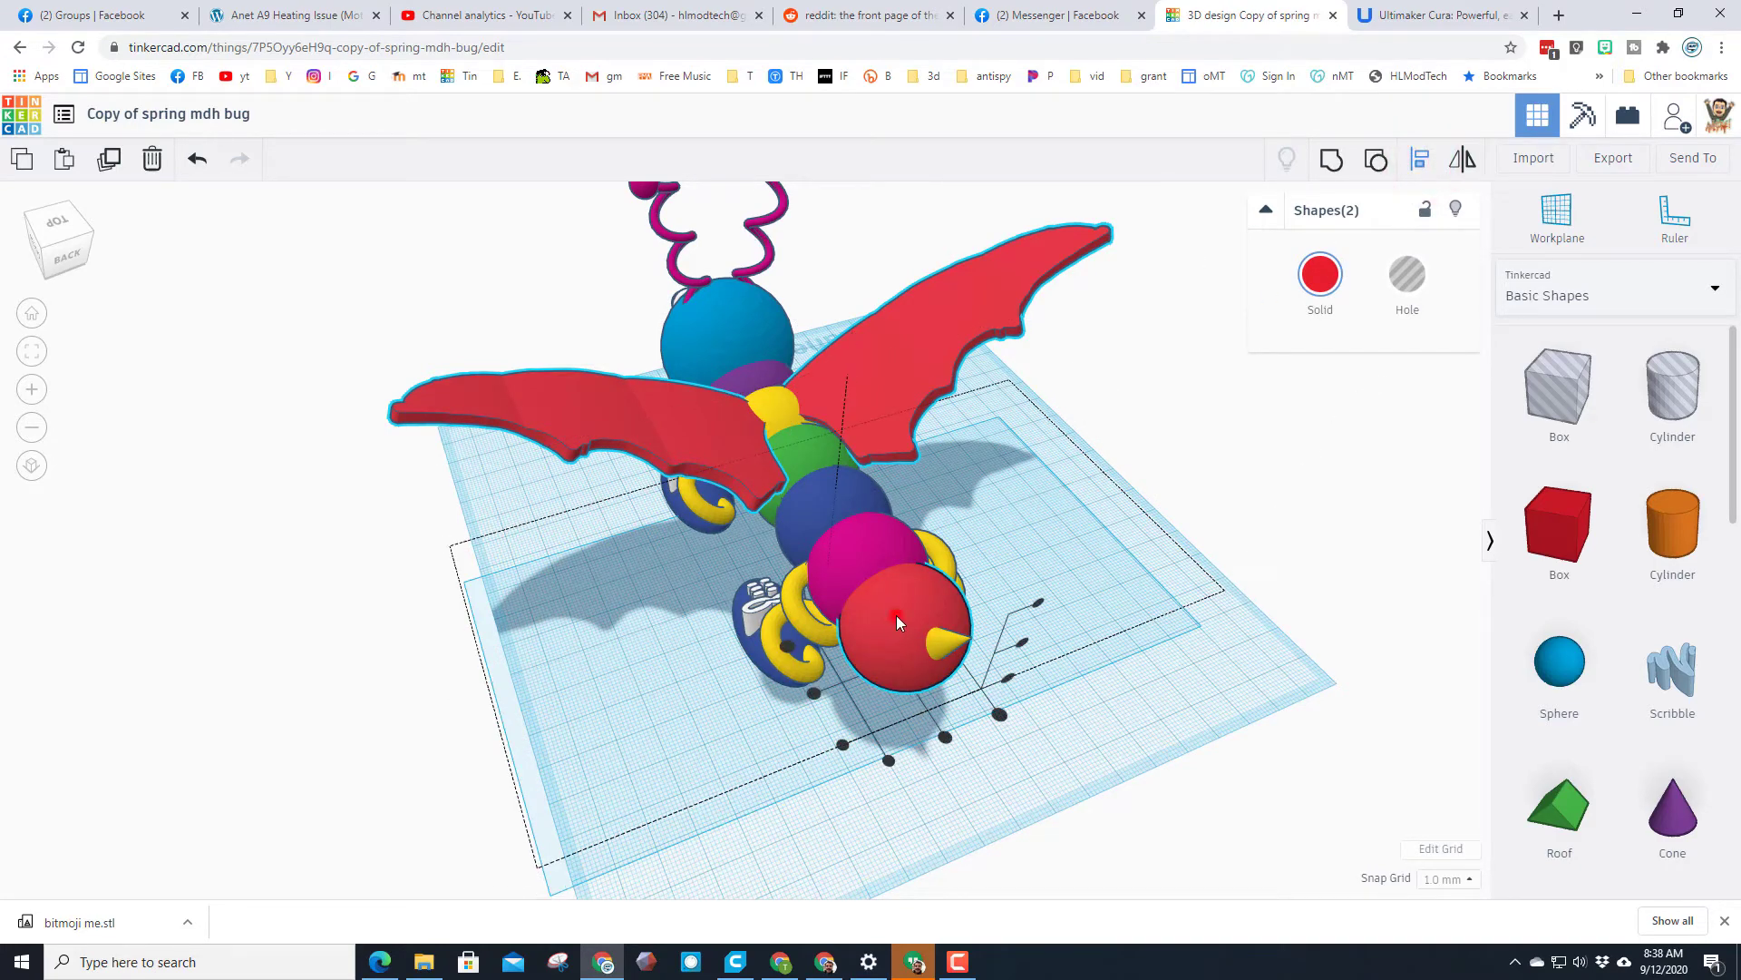
{"action": "left_click", "coordinate": [946, 744]}
{"action": "right_click_drag", "start_coordinate": [735, 708], "coordinate": [1240, 601]}
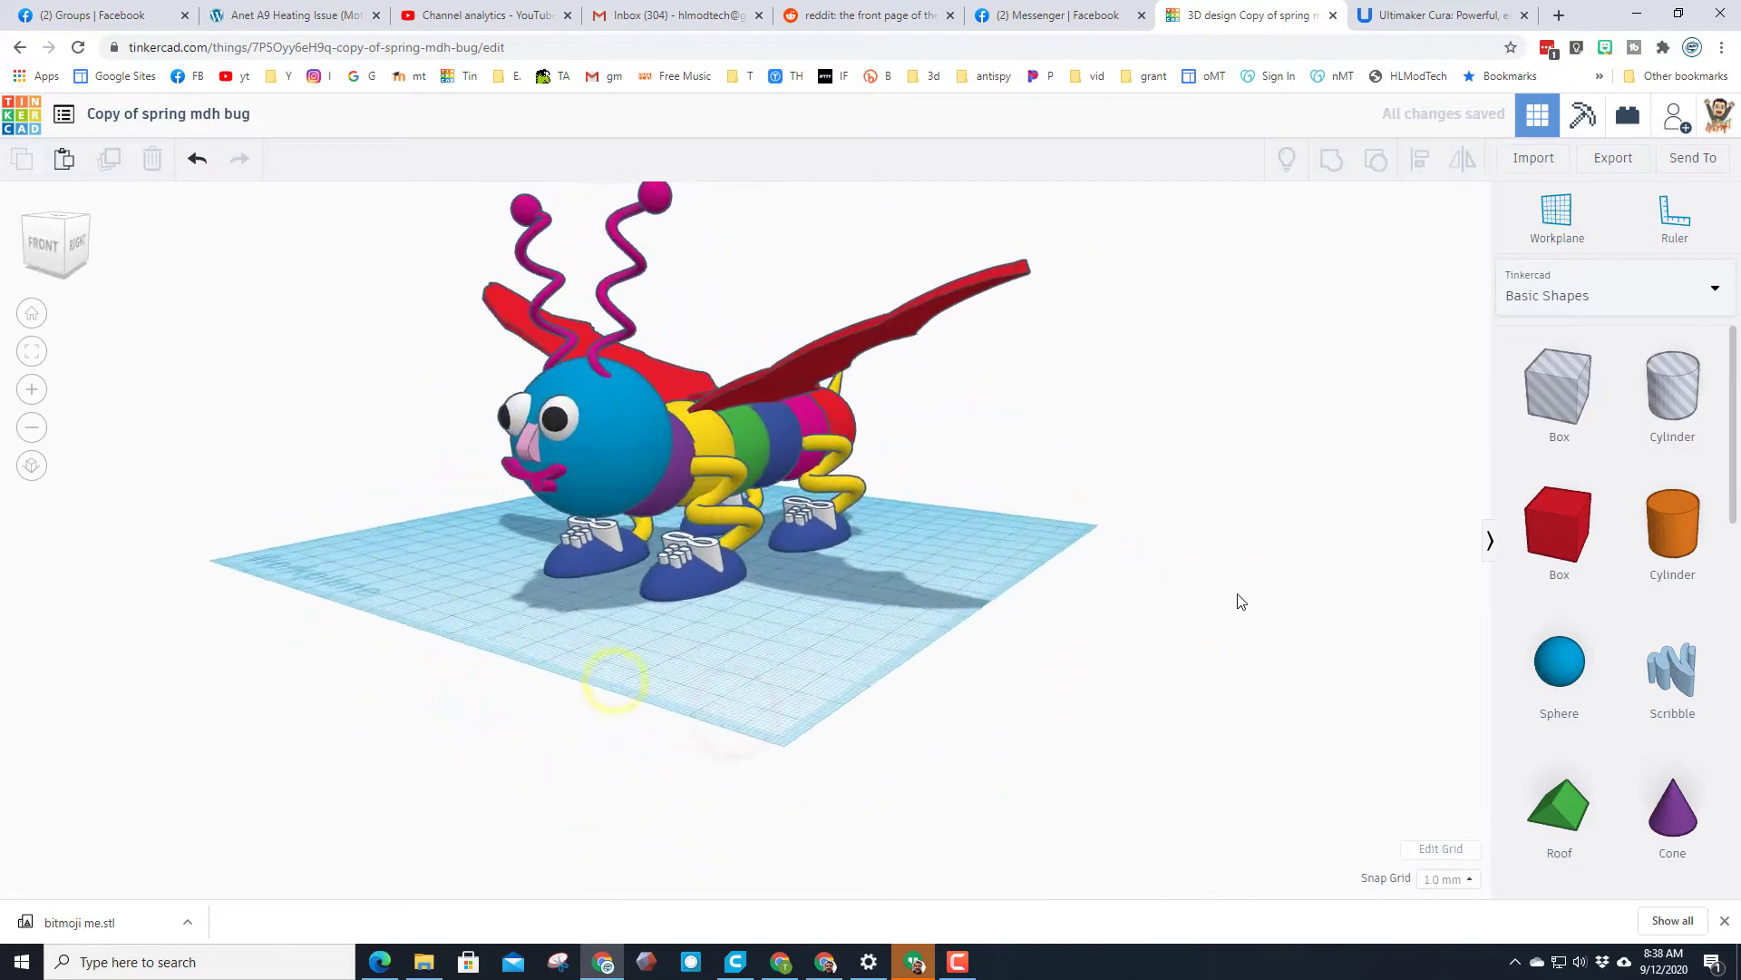
{"action": "right_click_drag", "start_coordinate": [934, 556], "coordinate": [804, 394]}
Make the grouped wings transparent using the Solid colour swatch's Transparent option.
{"action": "left_click", "coordinate": [808, 390]}
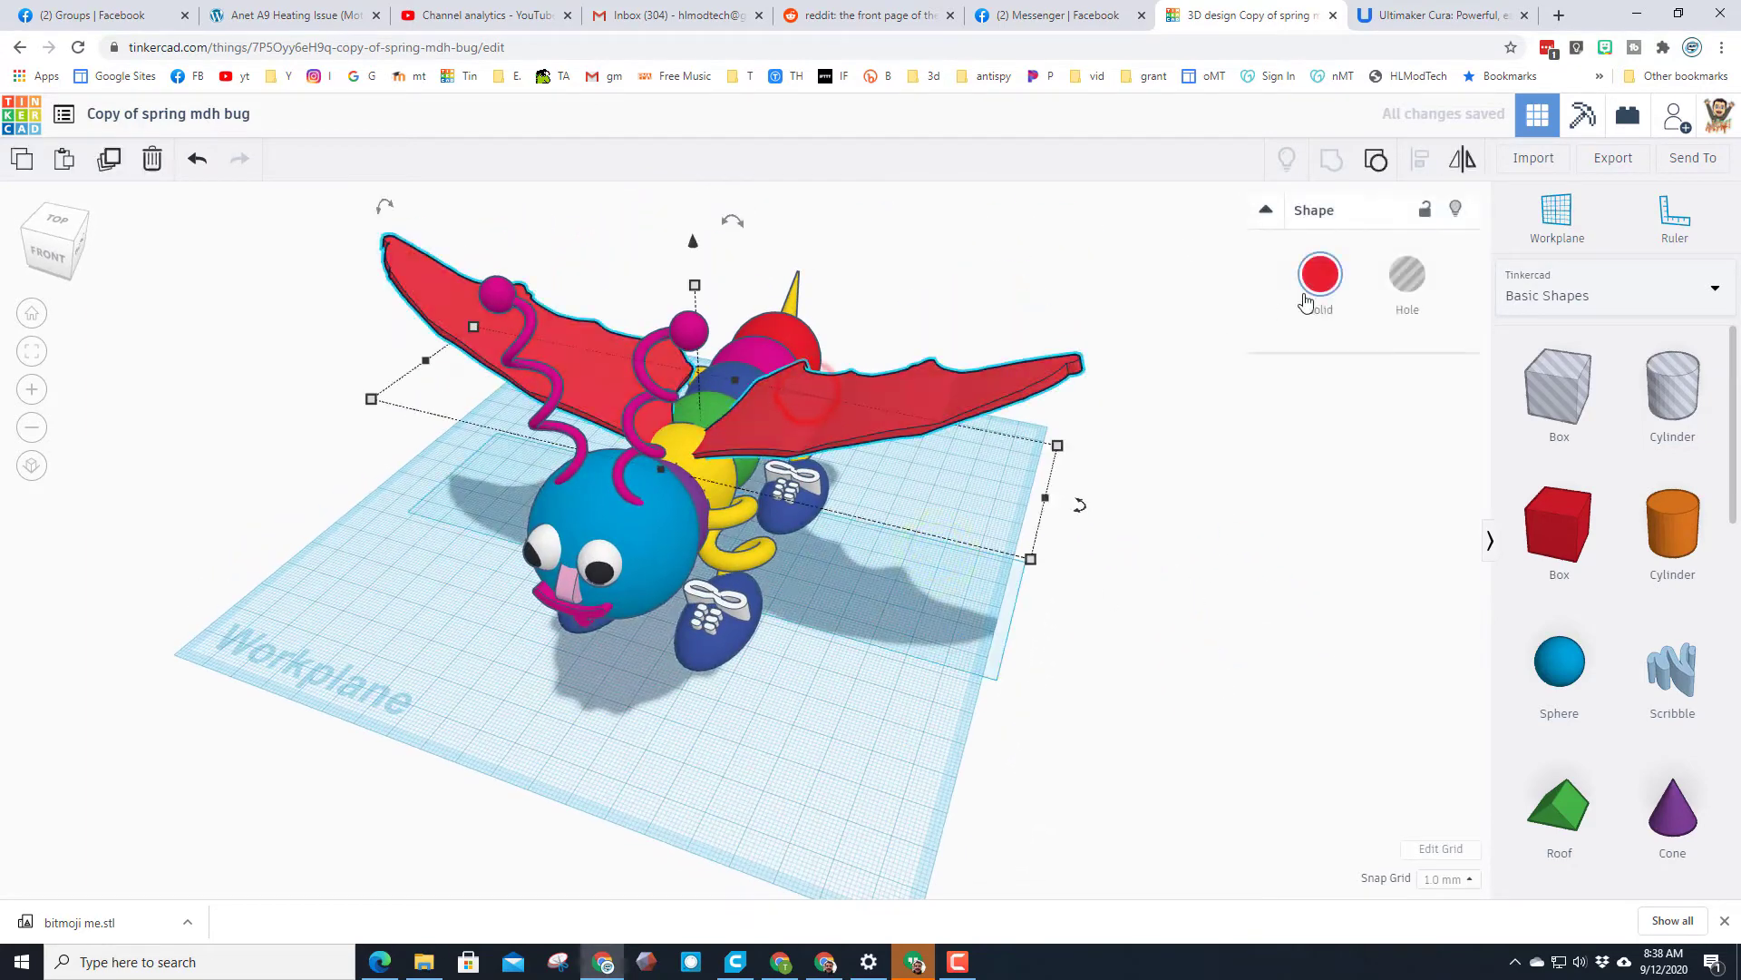
{"action": "left_click", "coordinate": [1306, 297]}
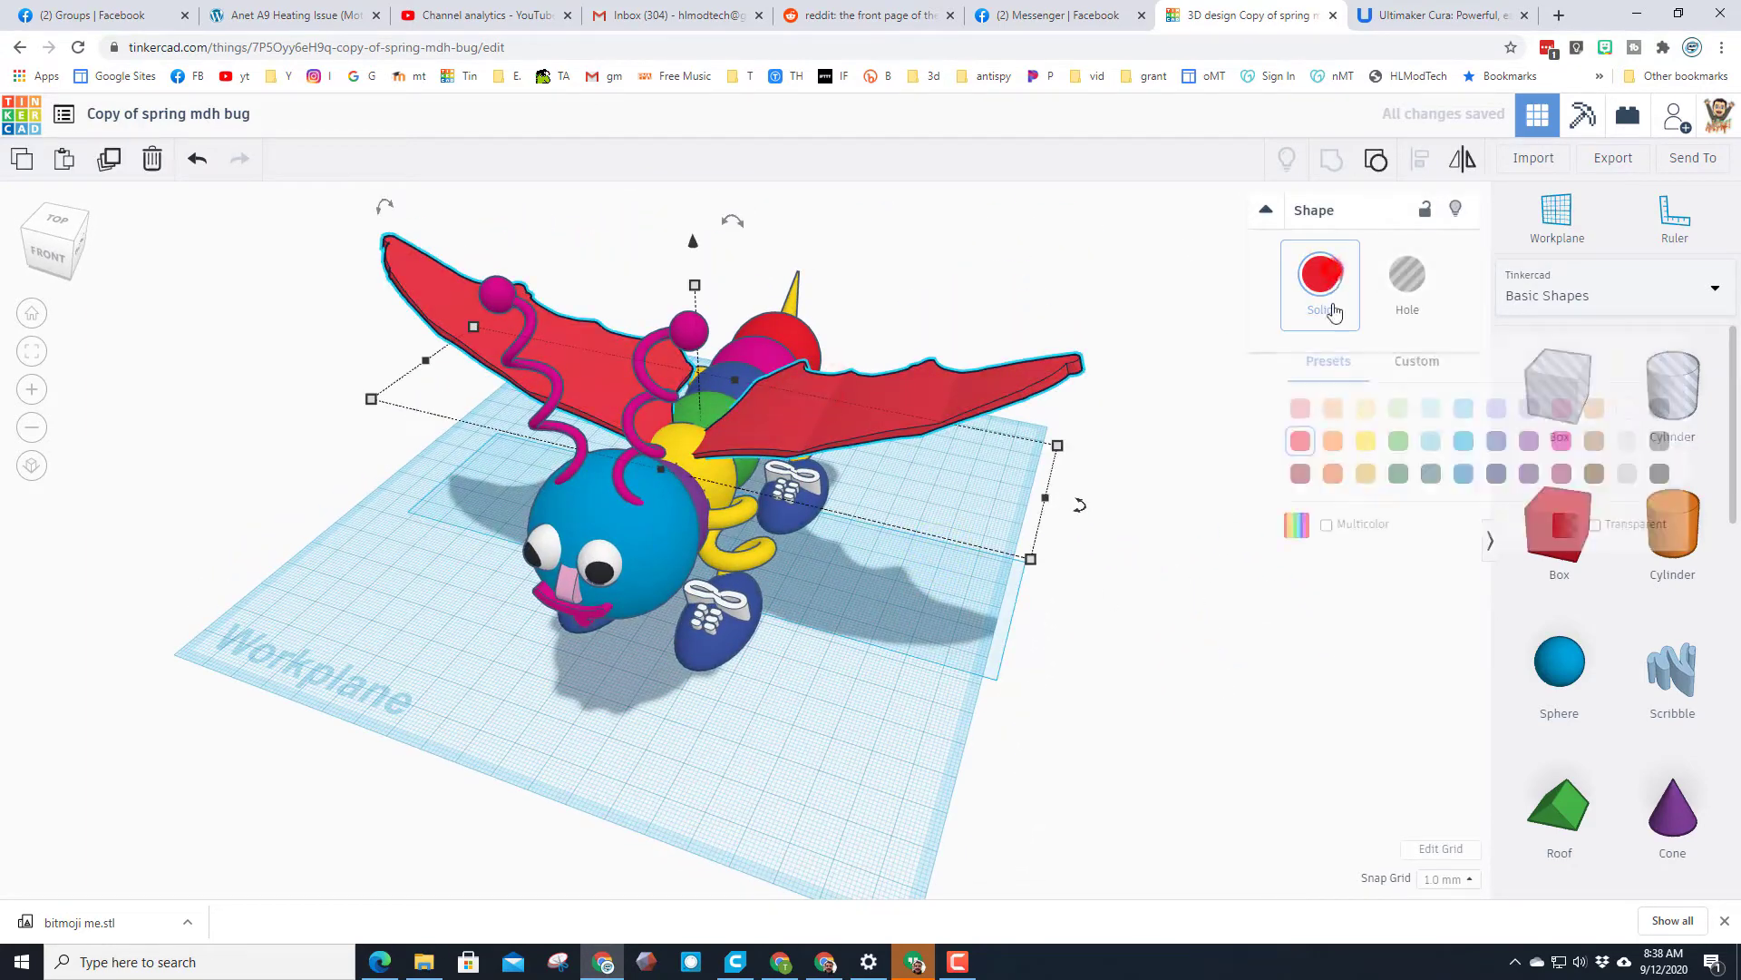
{"action": "left_click", "coordinate": [1594, 526]}
{"action": "left_click", "coordinate": [911, 572]}
From a side view, tilt the pink wings about 18° on the bug's back.
{"action": "right_click_drag", "start_coordinate": [911, 571], "coordinate": [744, 530]}
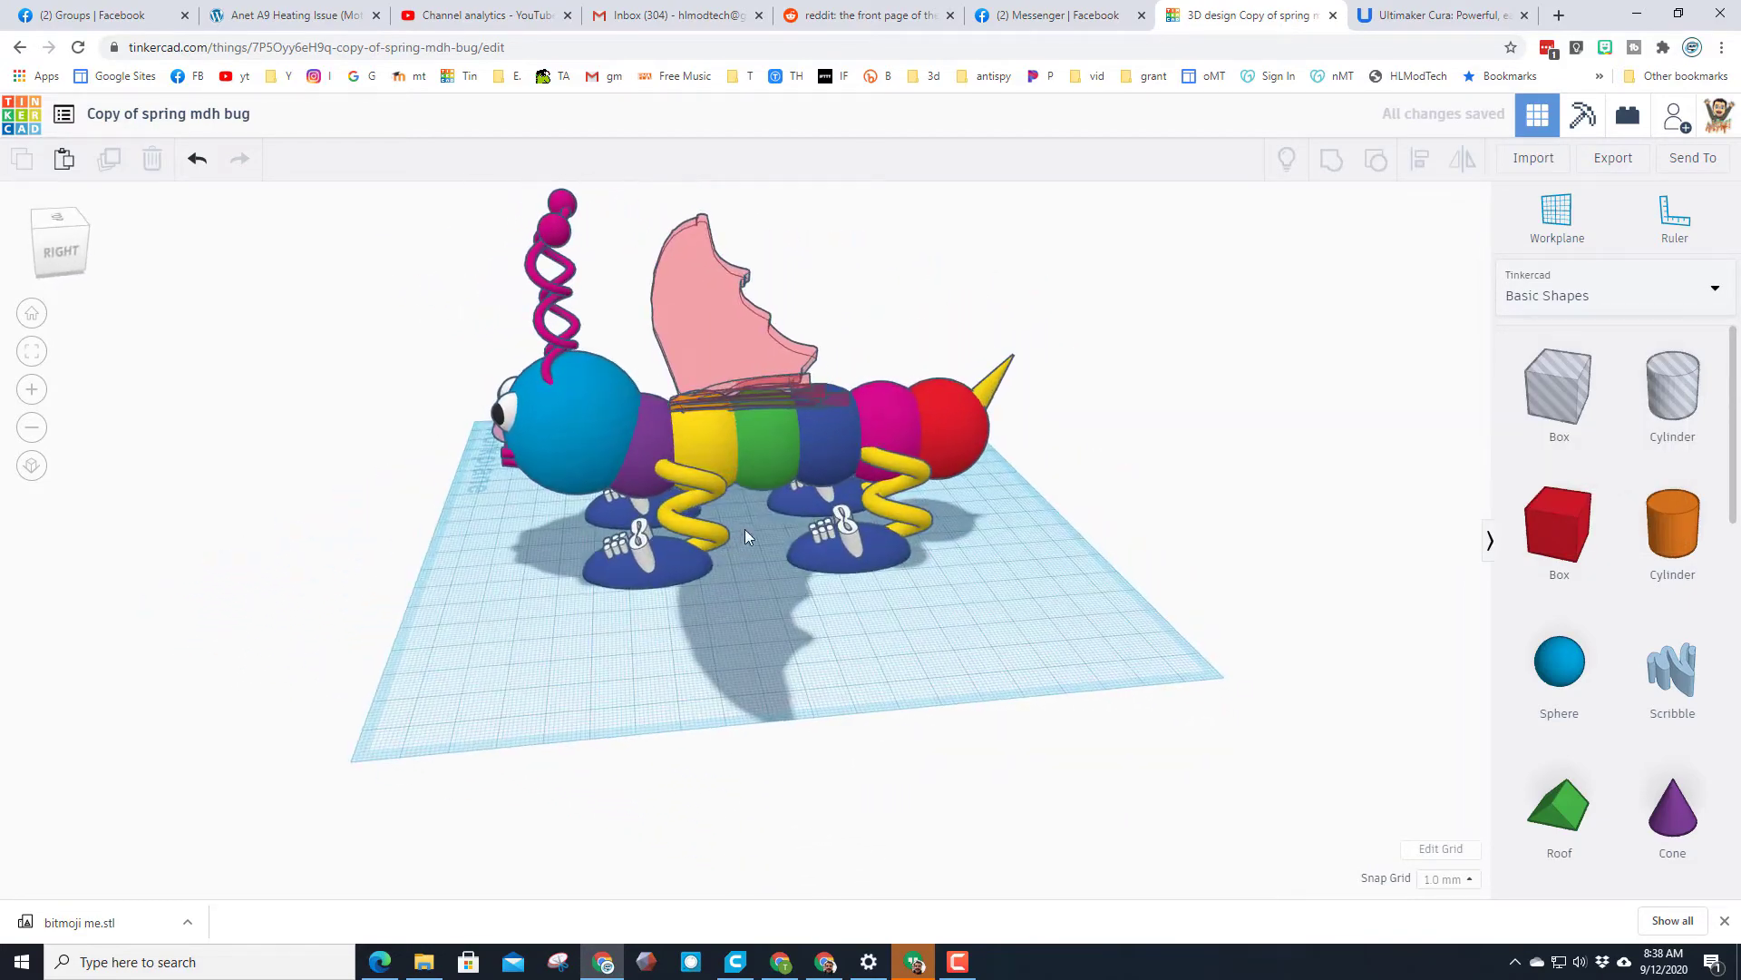
{"action": "left_click", "coordinate": [705, 279]}
{"action": "scroll", "coordinate": [749, 362], "scroll_direction": "down", "scroll_amount": 3}
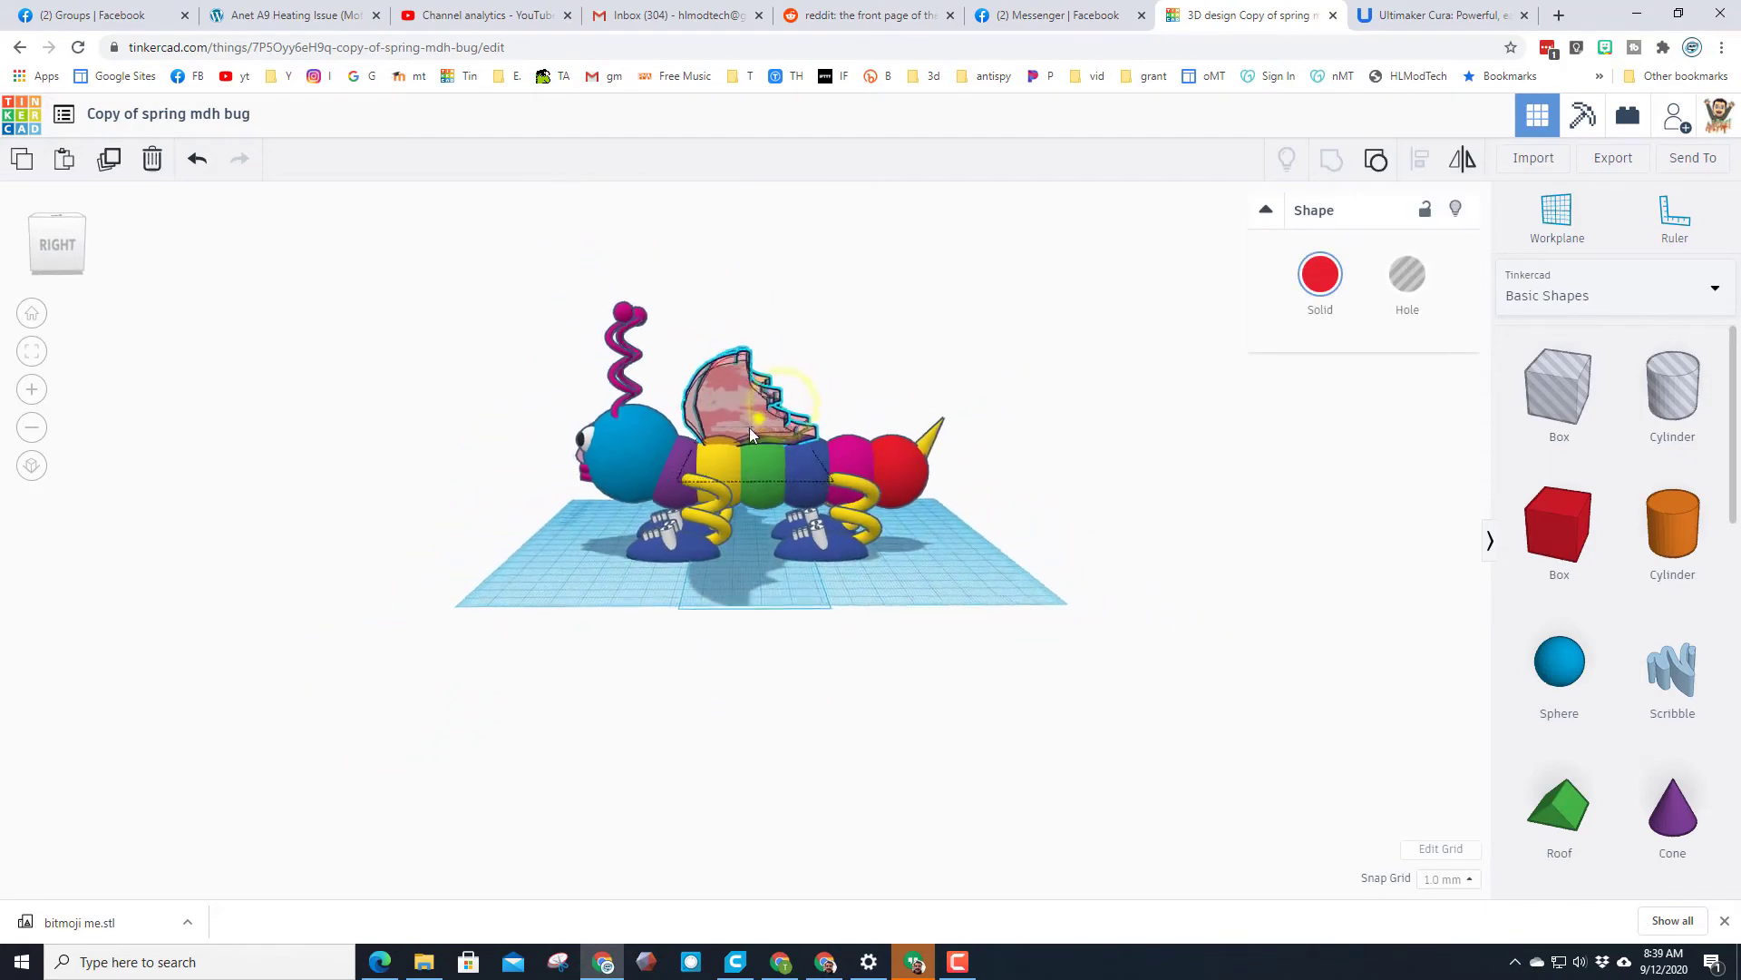
{"action": "left_click_drag", "start_coordinate": [776, 305], "coordinate": [780, 303]}
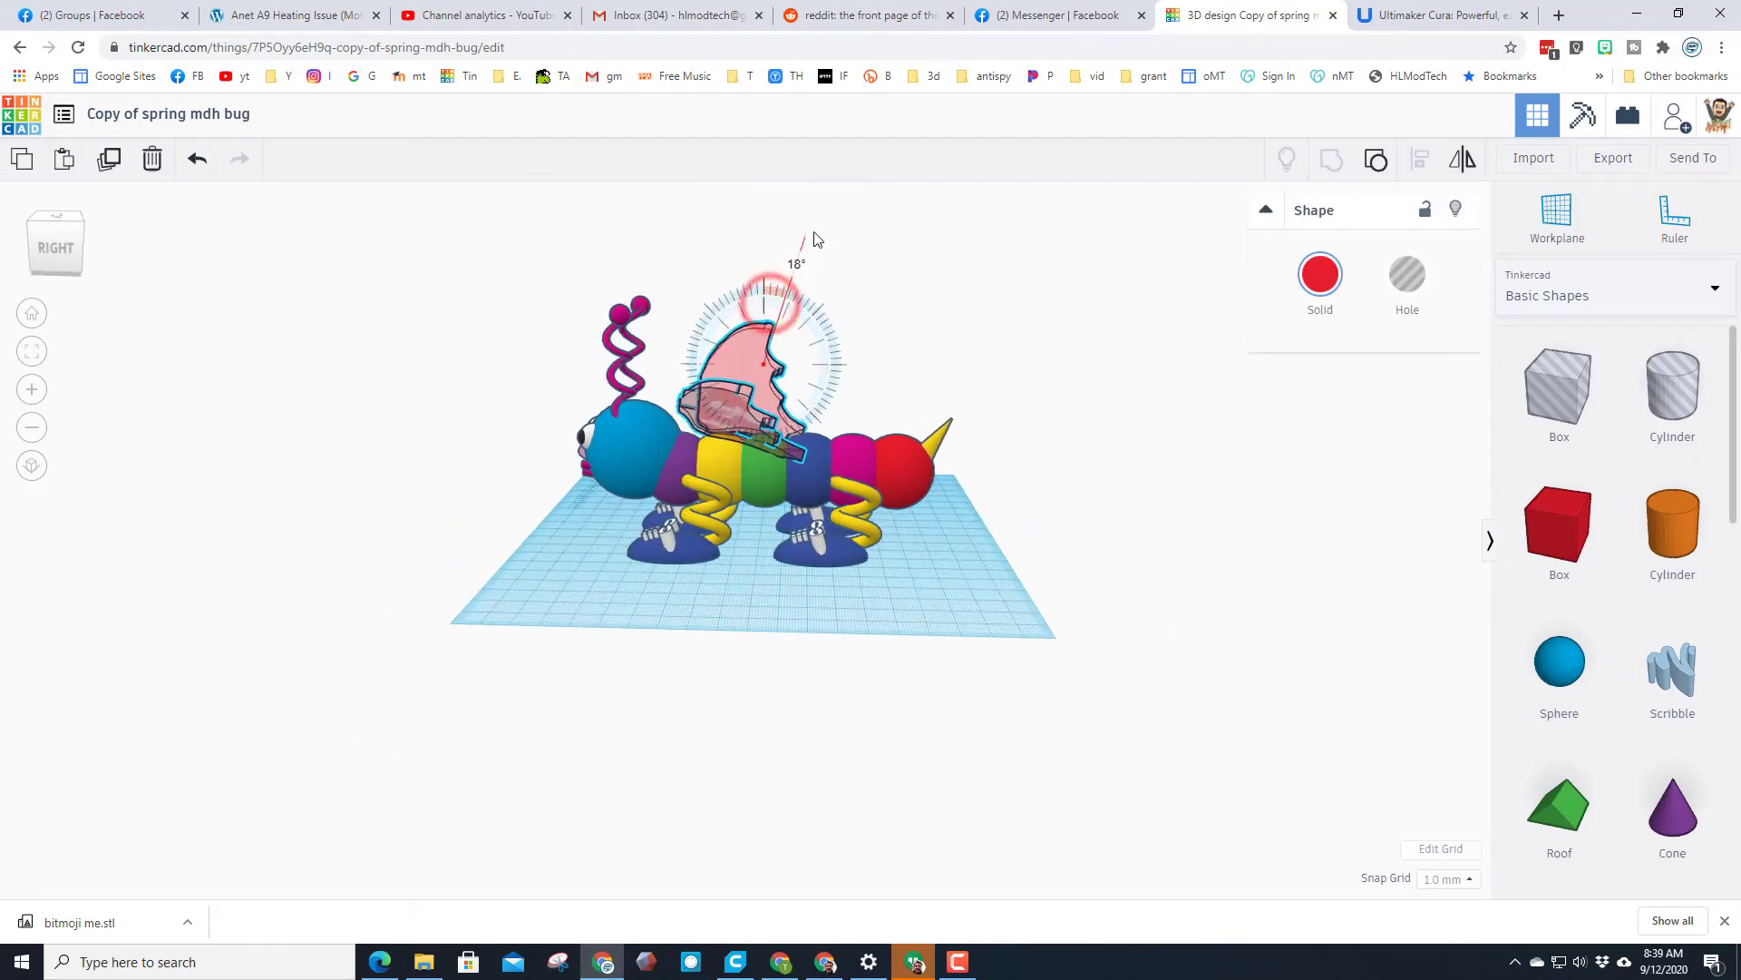
{"action": "left_click", "coordinate": [962, 326]}
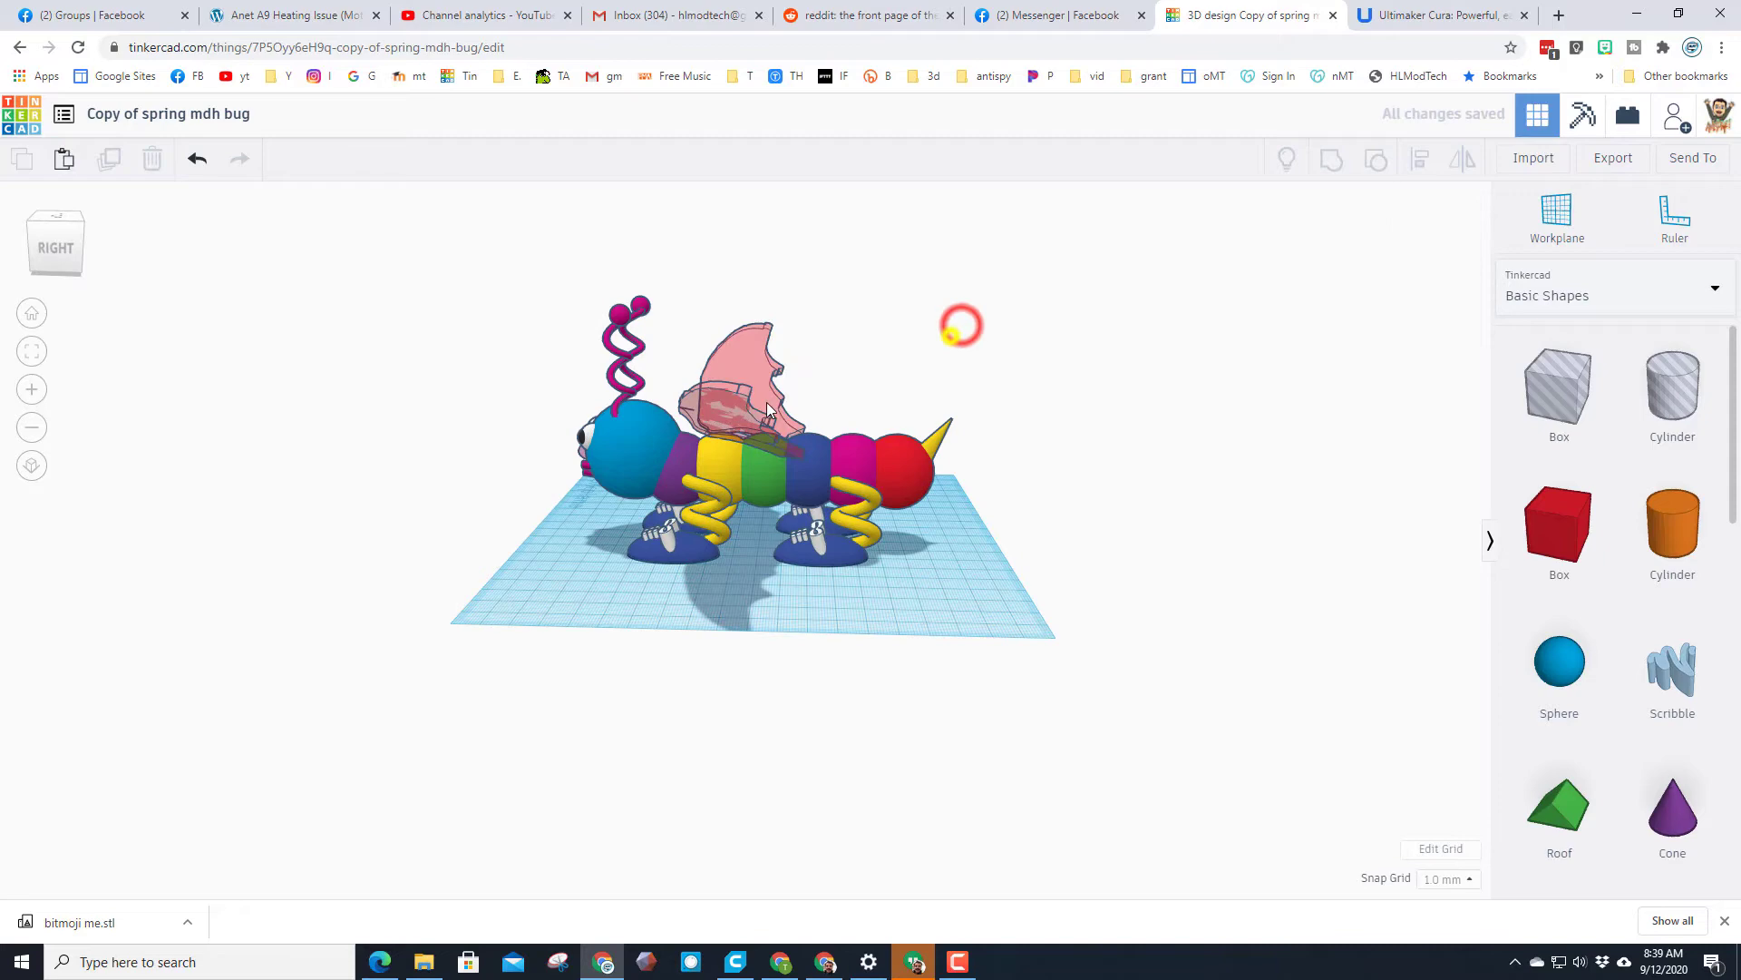
Lift the tilted wings higher above the bug's body.
{"action": "right_click_drag", "start_coordinate": [583, 557], "coordinate": [1154, 498]}
{"action": "scroll", "coordinate": [787, 392], "scroll_direction": "up", "scroll_amount": 5}
{"action": "left_click", "coordinate": [787, 392]}
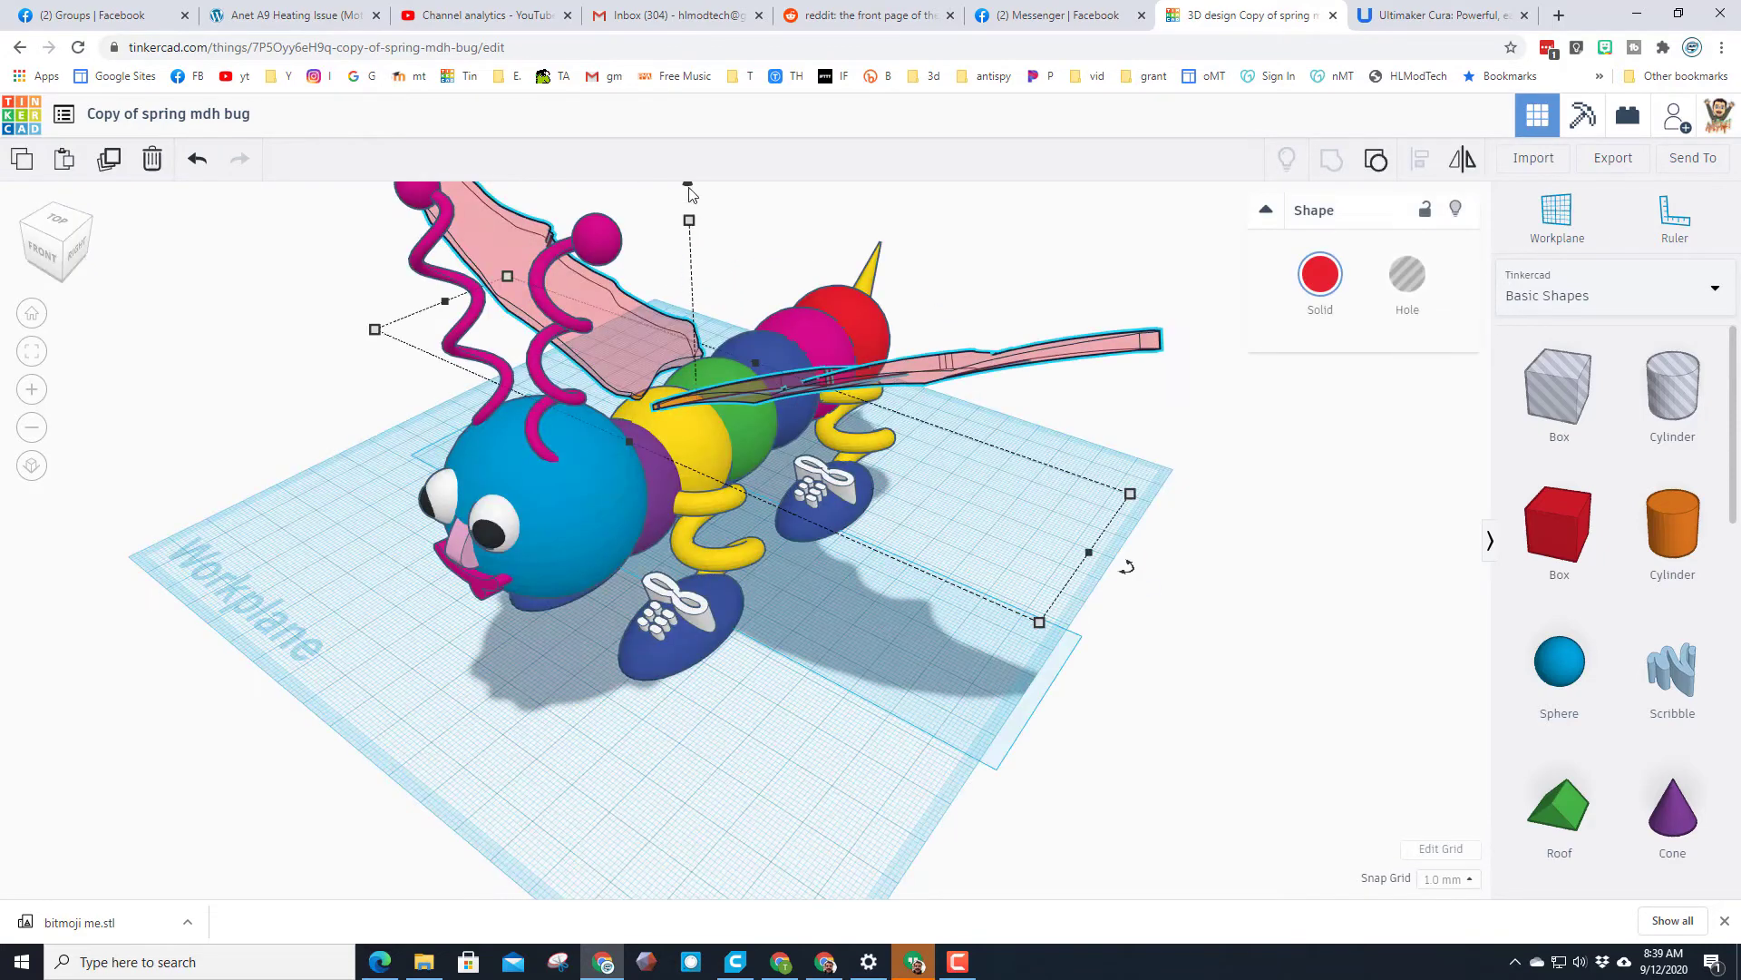
{"action": "left_click_drag", "start_coordinate": [690, 193], "coordinate": [756, 450]}
Orbit from top-front, side and front-left angles to check the raised red wings.
{"action": "right_click_drag", "start_coordinate": [756, 450], "coordinate": [787, 396]}
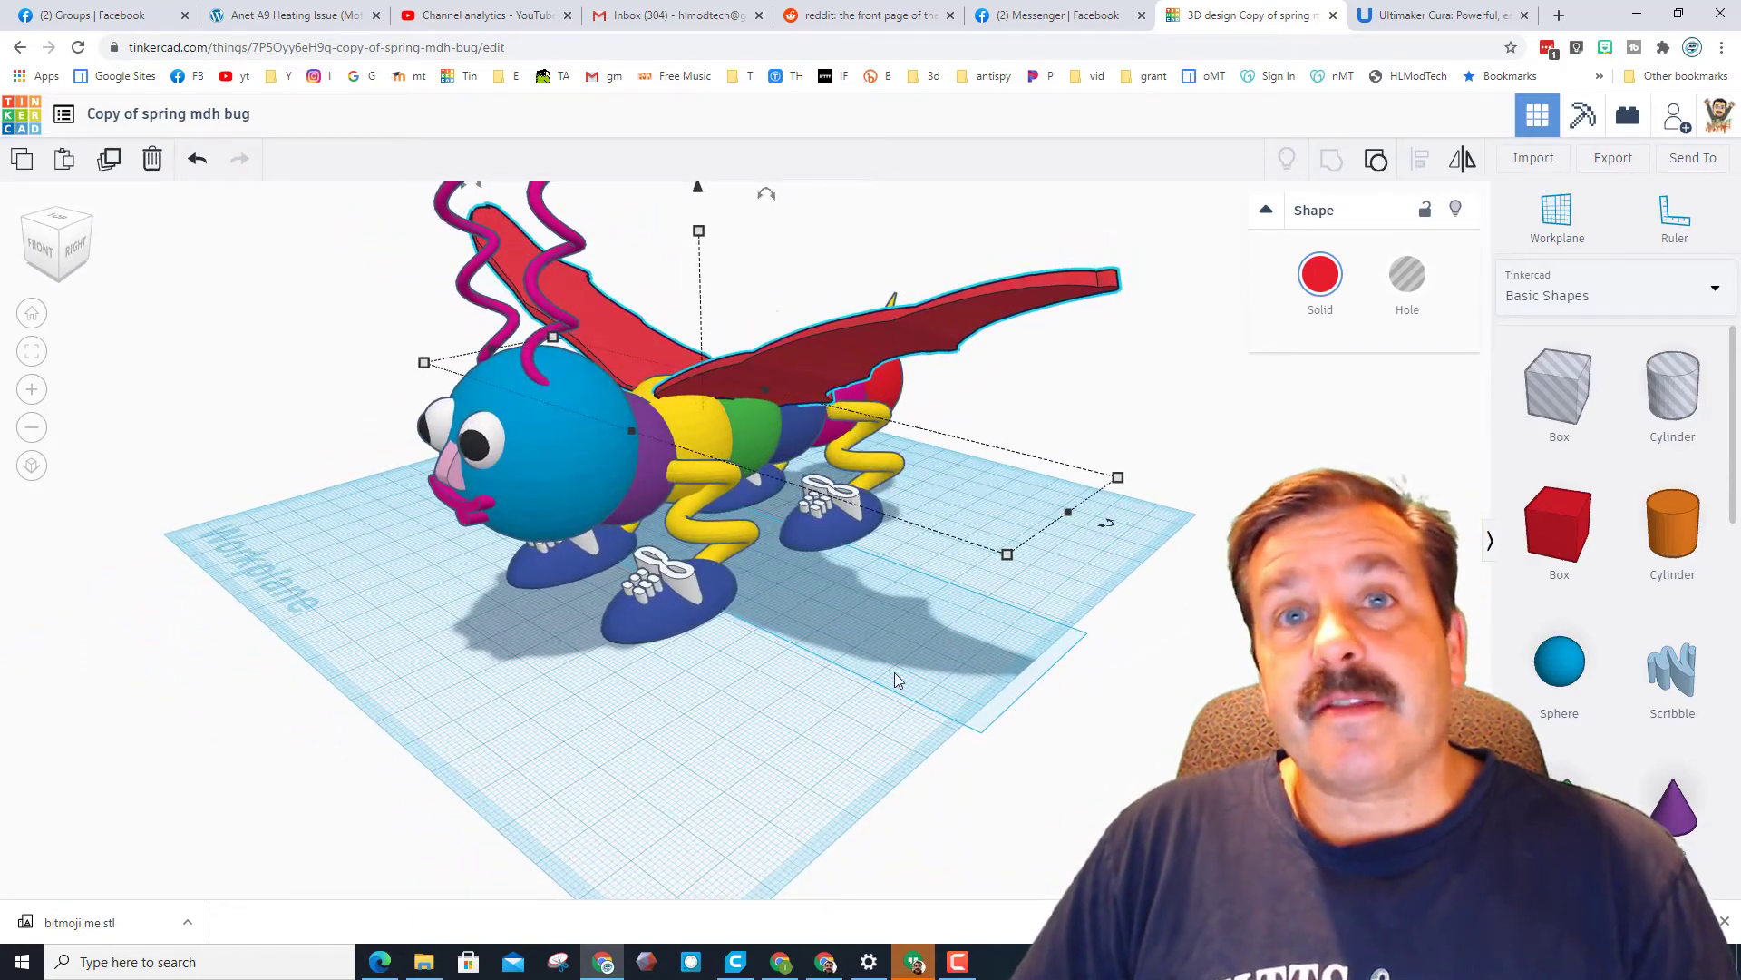
{"action": "right_click_drag", "start_coordinate": [895, 674], "coordinate": [763, 713]}
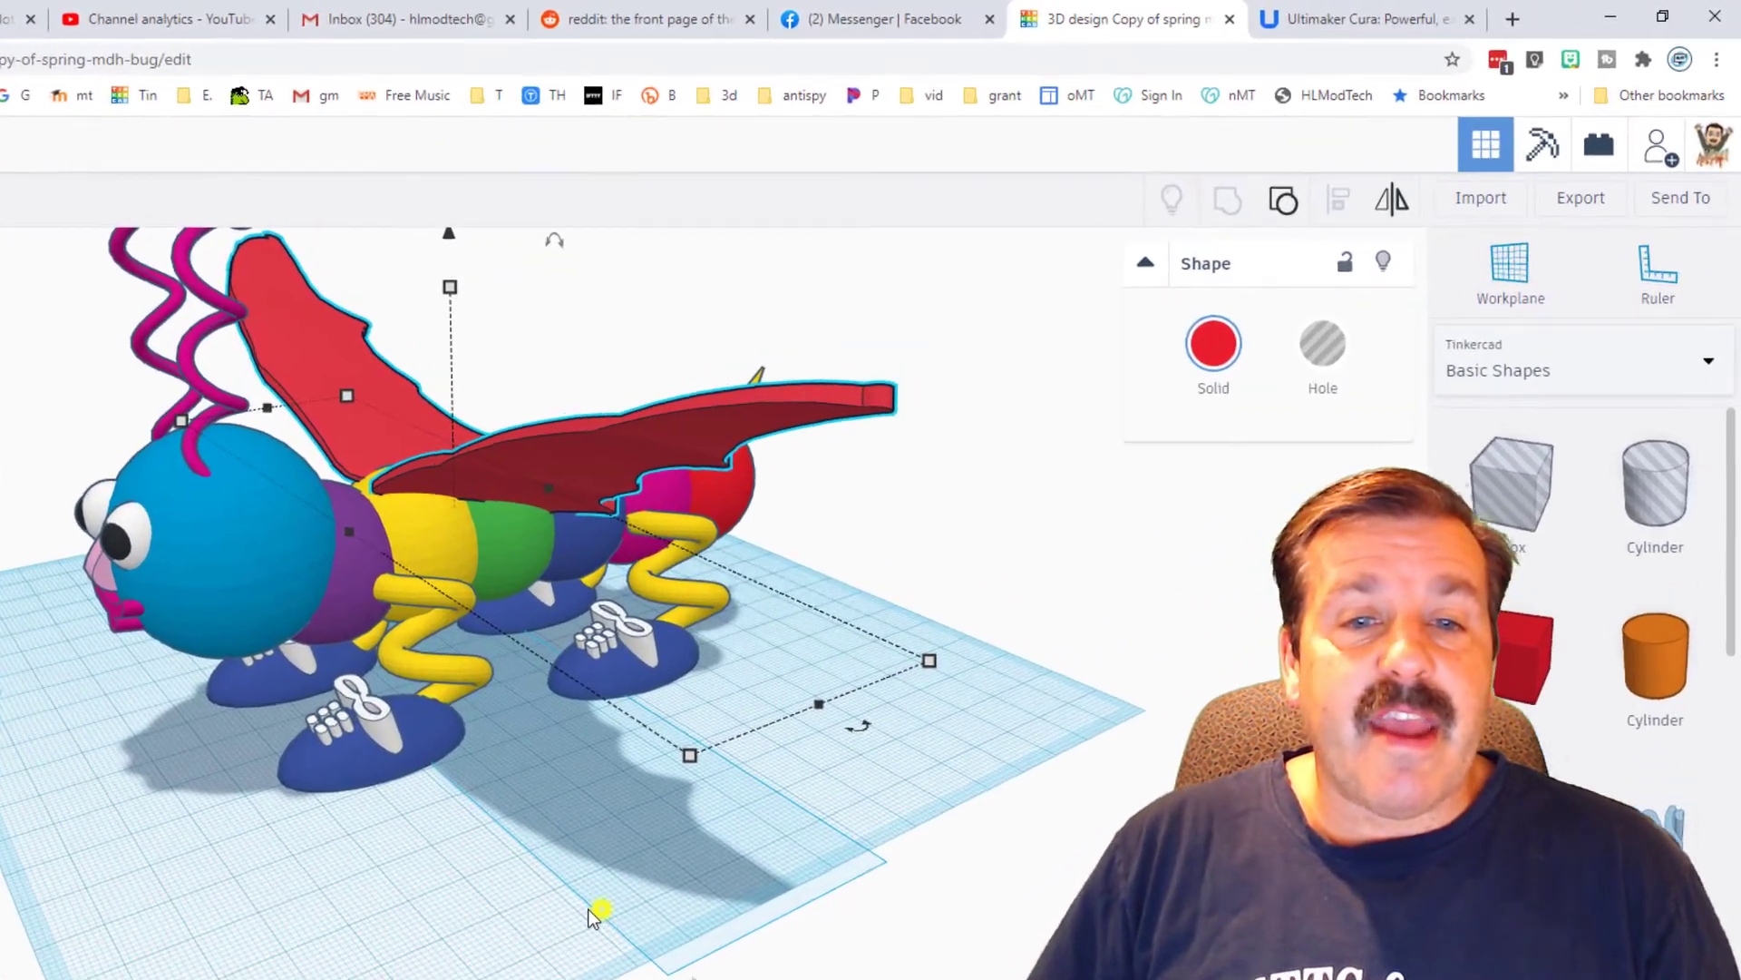
{"action": "right_click_drag", "start_coordinate": [756, 776], "coordinate": [925, 732]}
{"action": "right_click_drag", "start_coordinate": [700, 920], "coordinate": [508, 943]}
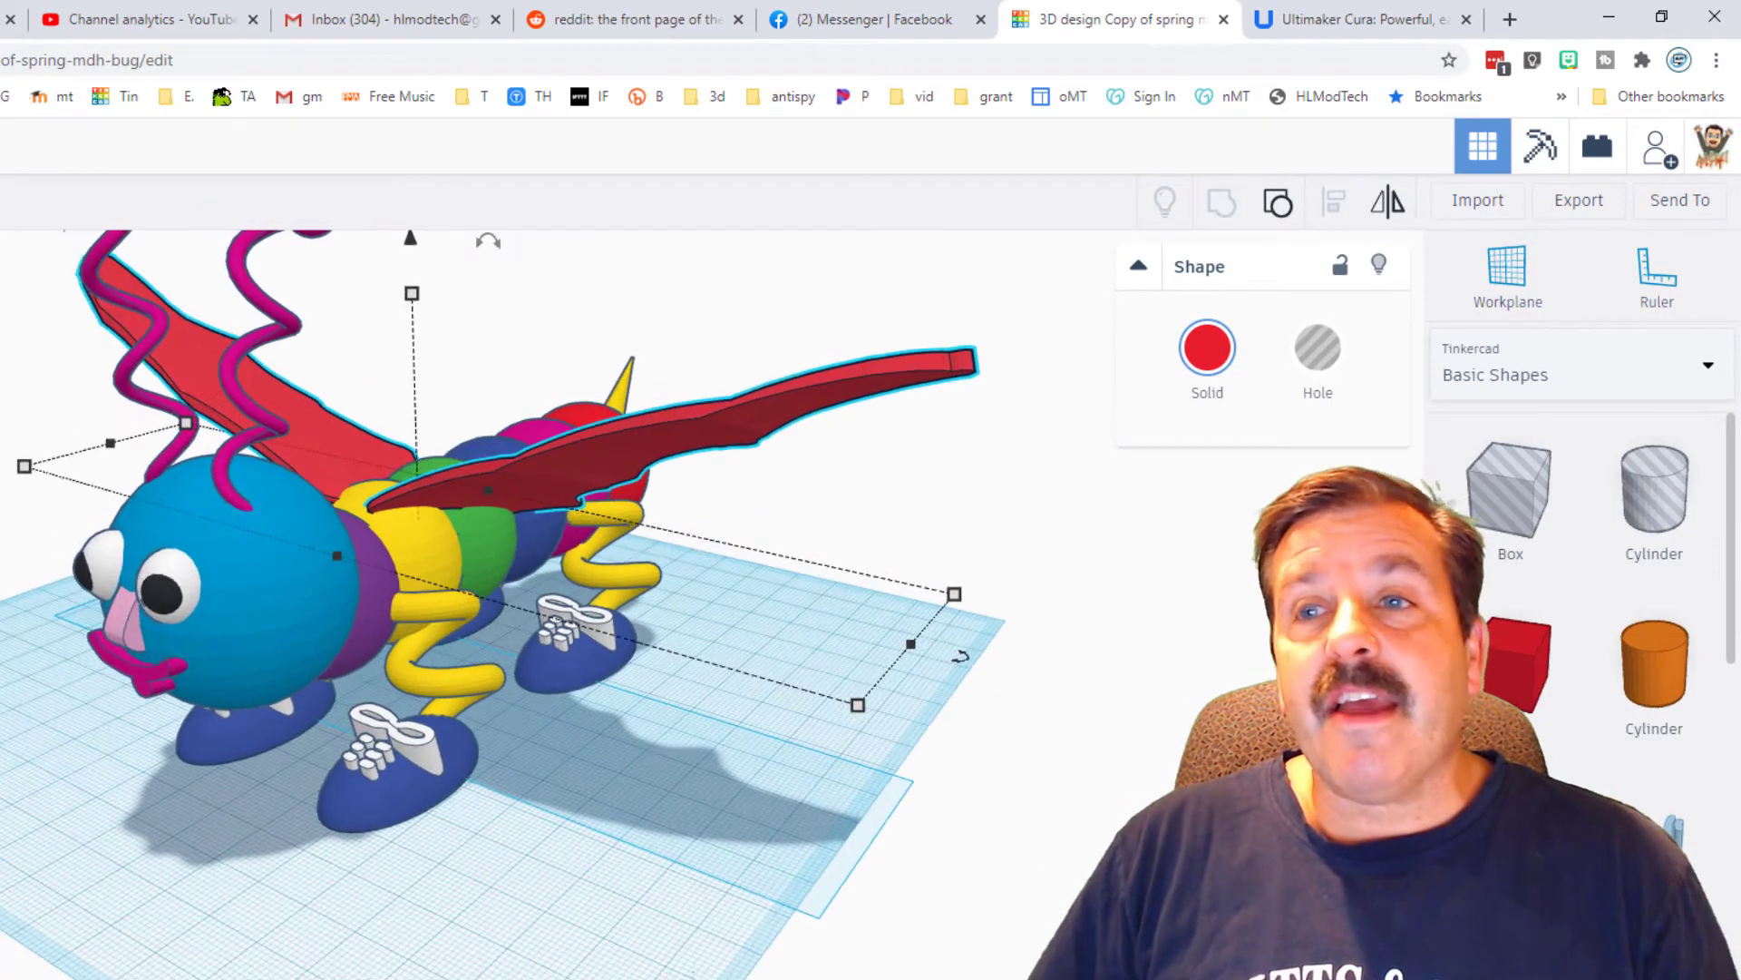
Generate and copy a new 336-hour collaboration link via Invite people, then close the dialog.
{"action": "left_click", "coordinate": [1674, 206]}
{"action": "scroll", "coordinate": [725, 682], "scroll_direction": "down", "scroll_amount": 3}
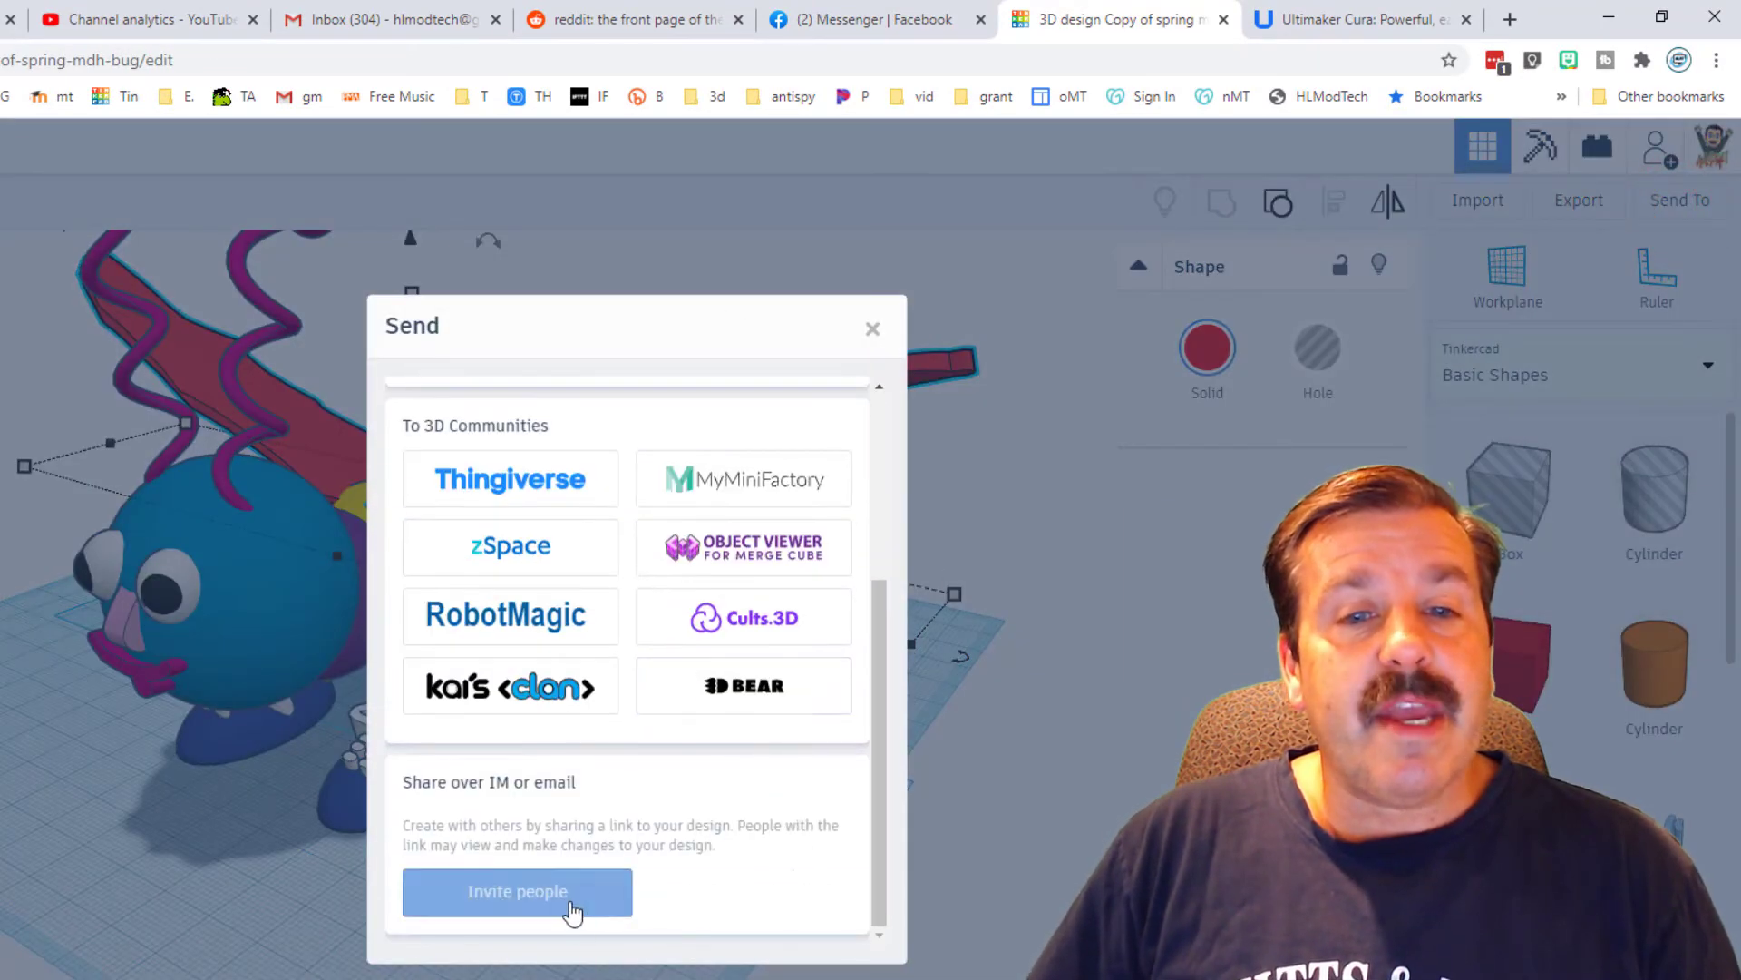
{"action": "left_click", "coordinate": [509, 898]}
{"action": "left_click", "coordinate": [636, 712]}
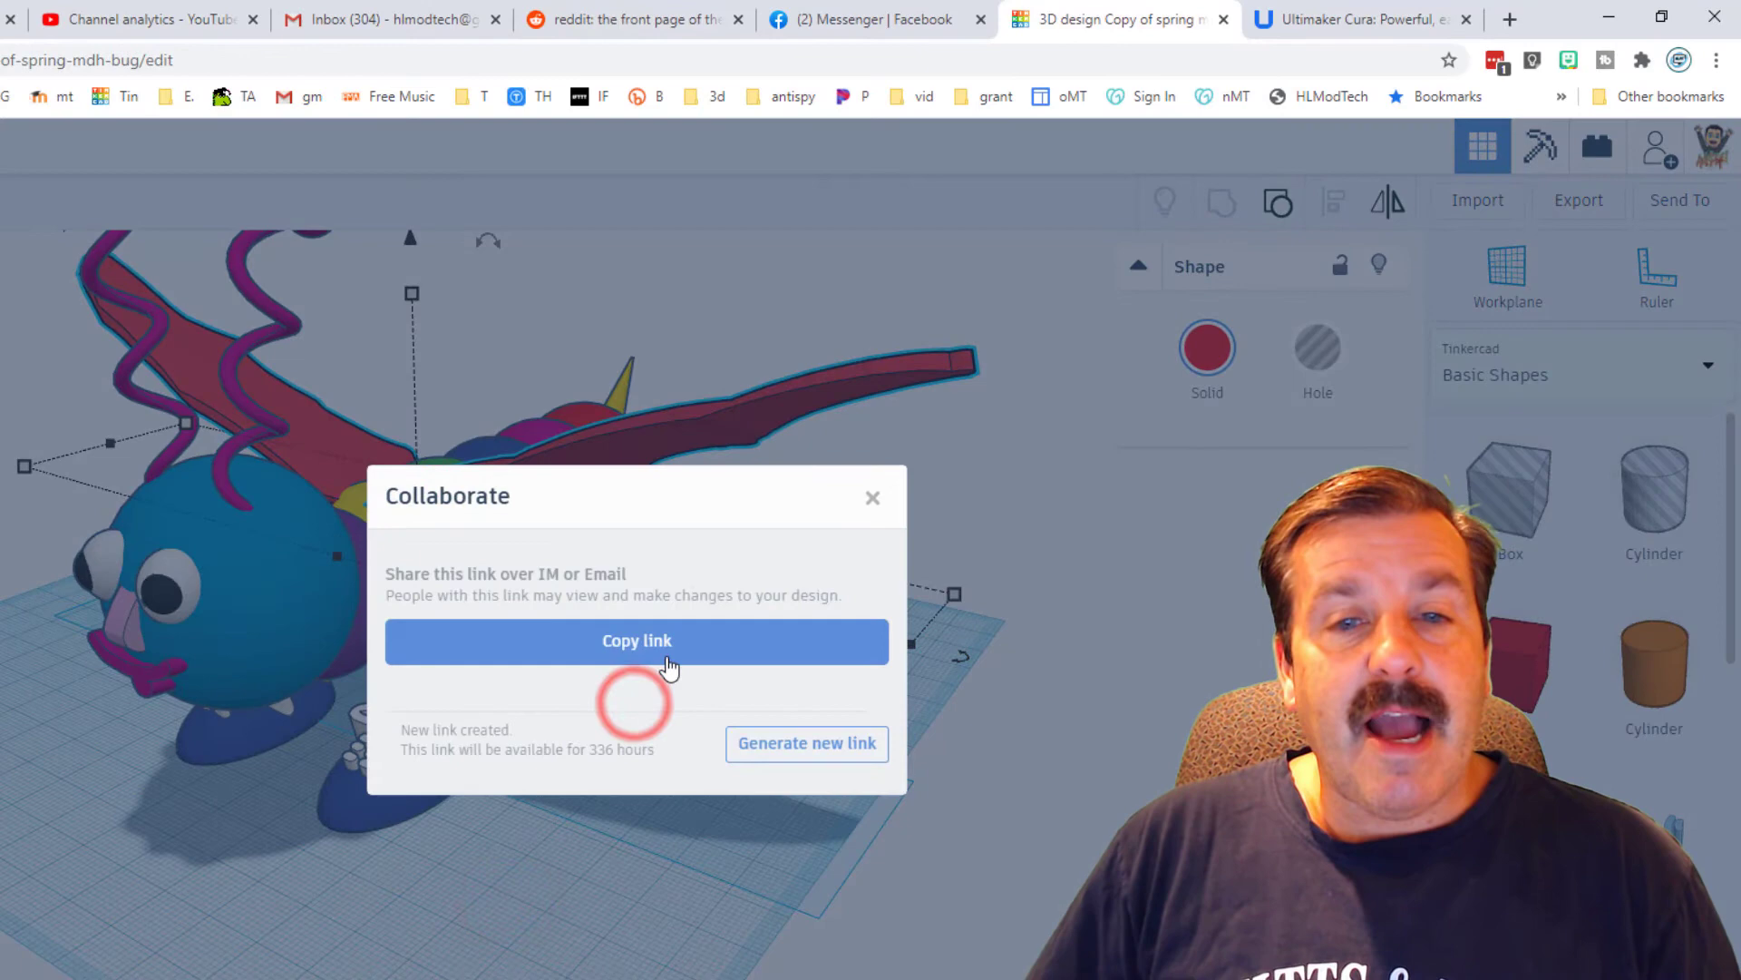
{"action": "left_click", "coordinate": [651, 644]}
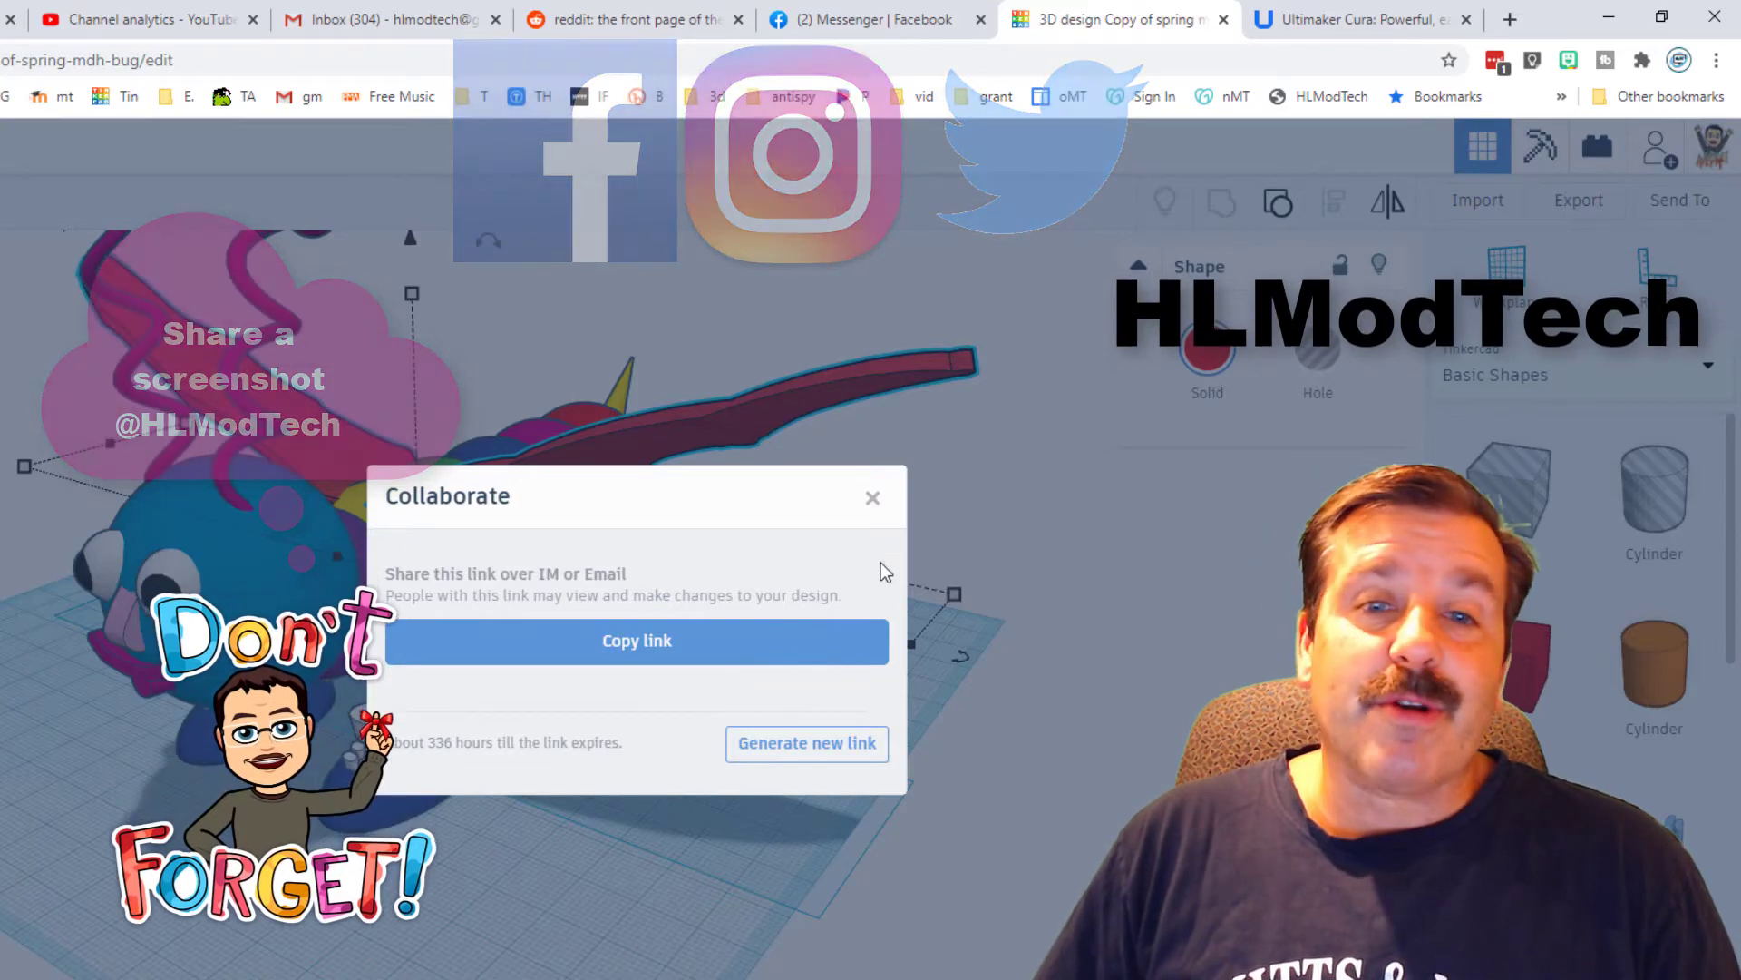
{"action": "left_click", "coordinate": [871, 500]}
{"action": "right_click_drag", "start_coordinate": [891, 645], "coordinate": [995, 668]}
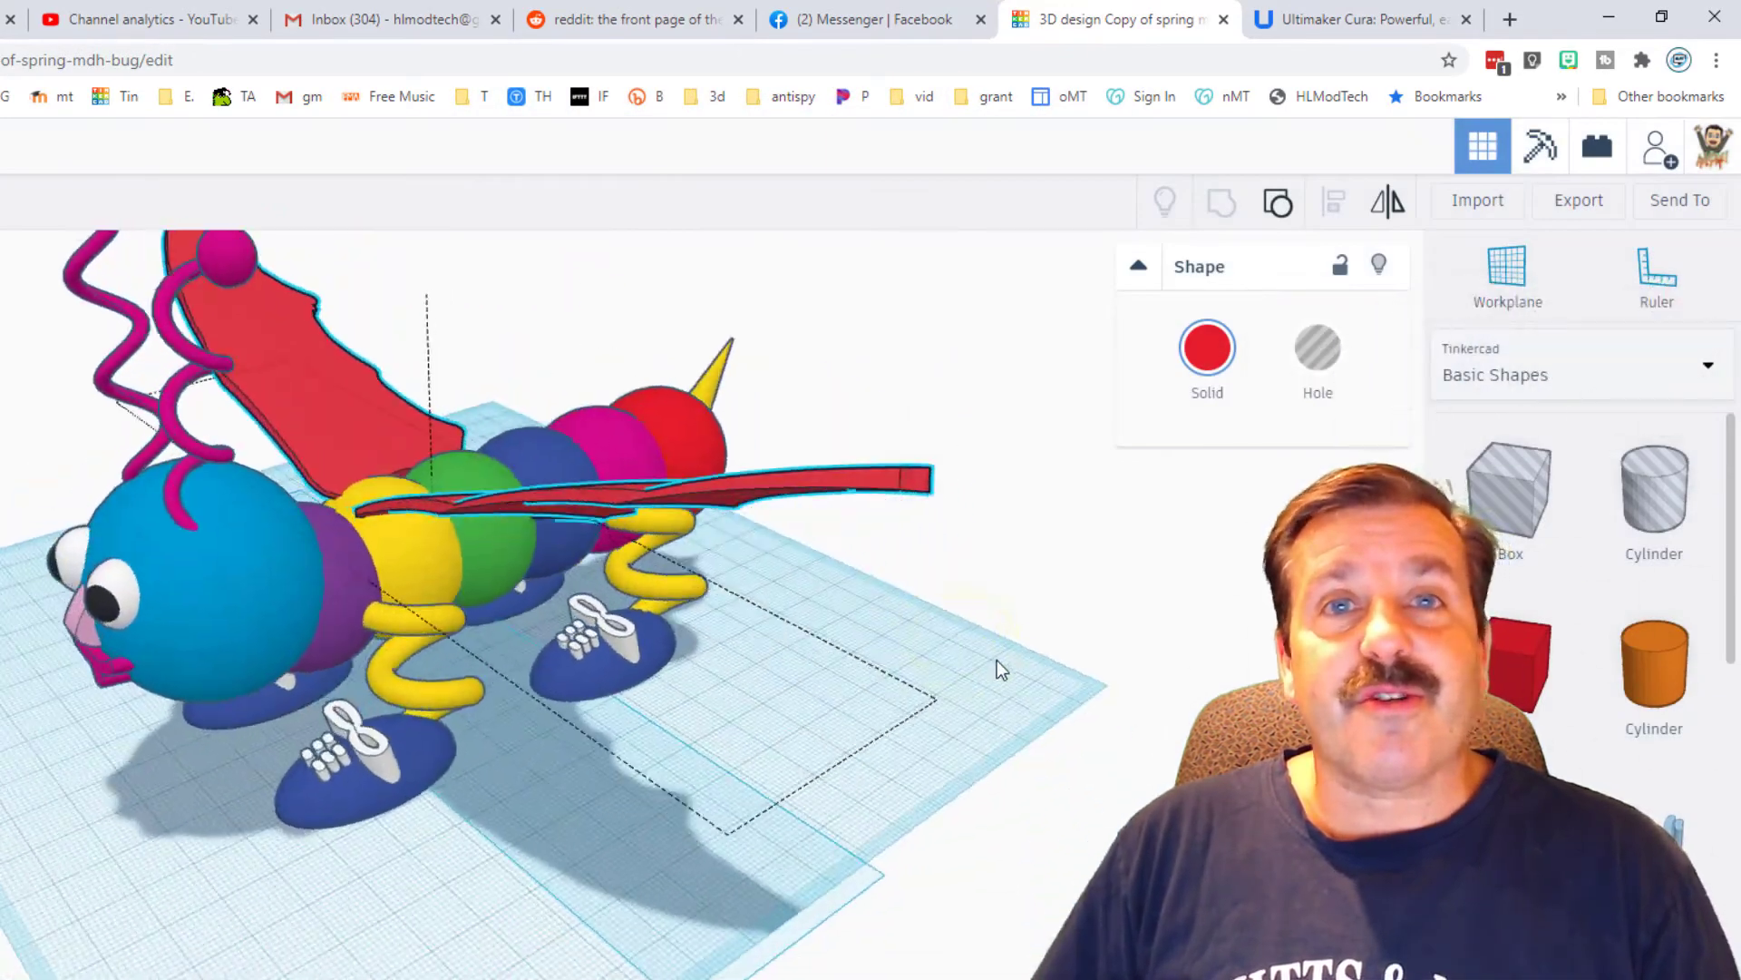
{"action": "right_click_drag", "start_coordinate": [575, 683], "coordinate": [681, 797]}
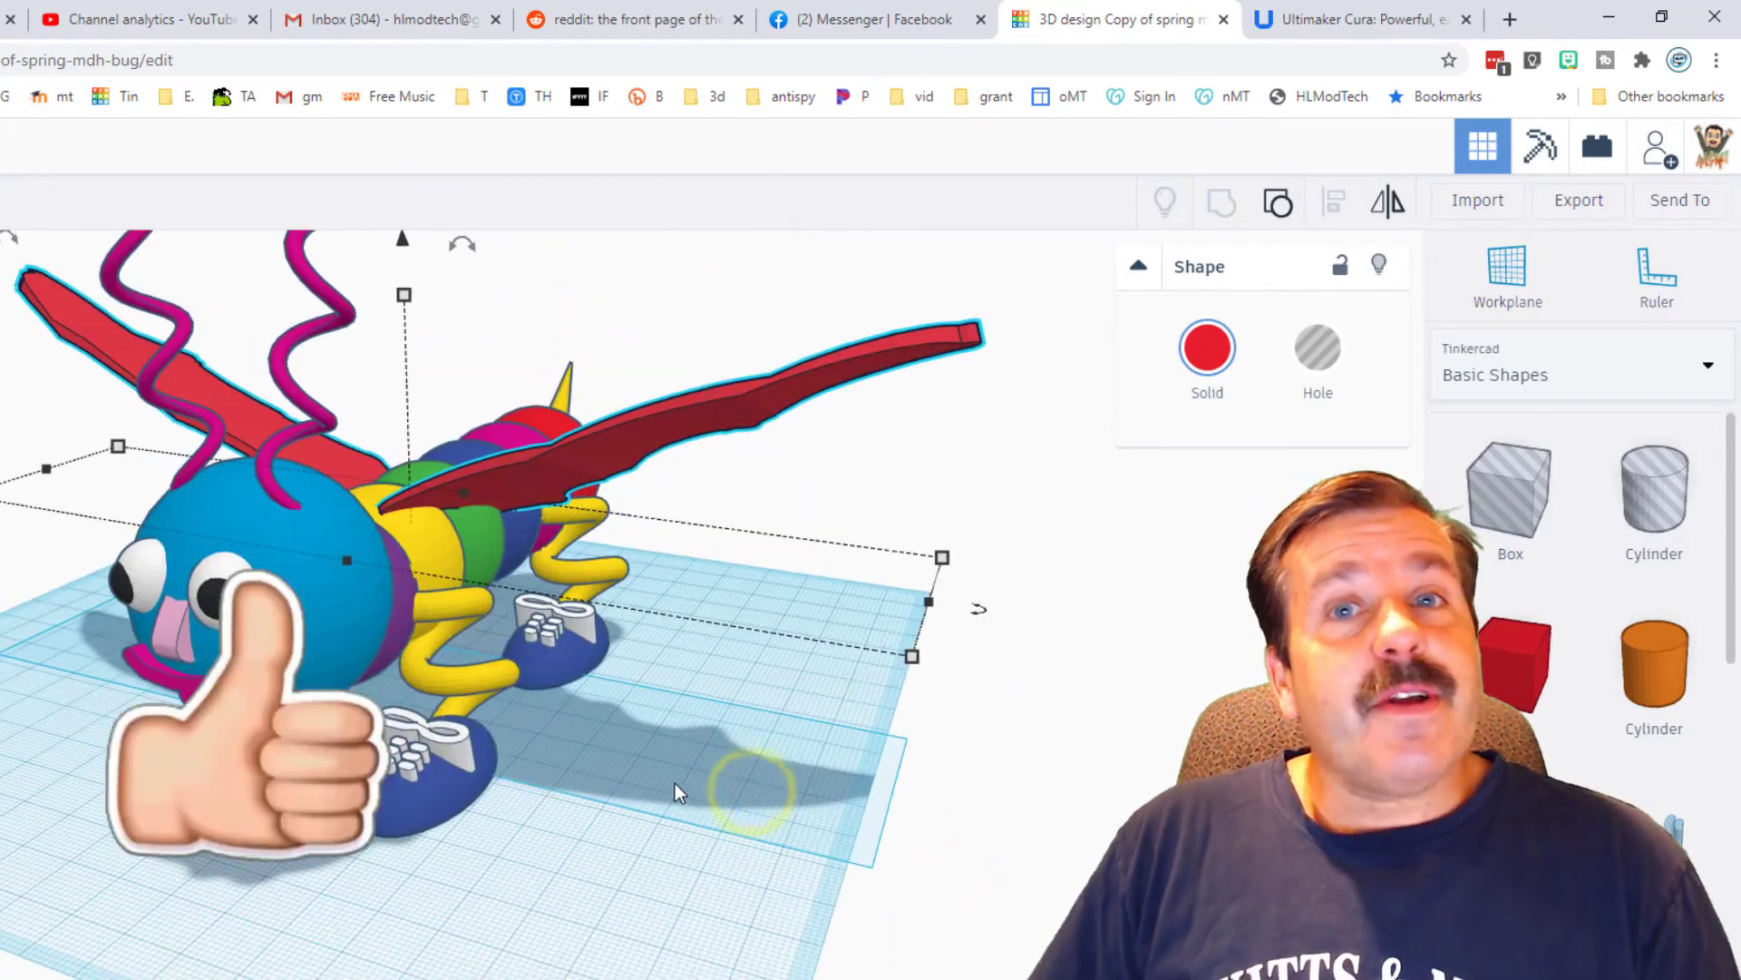